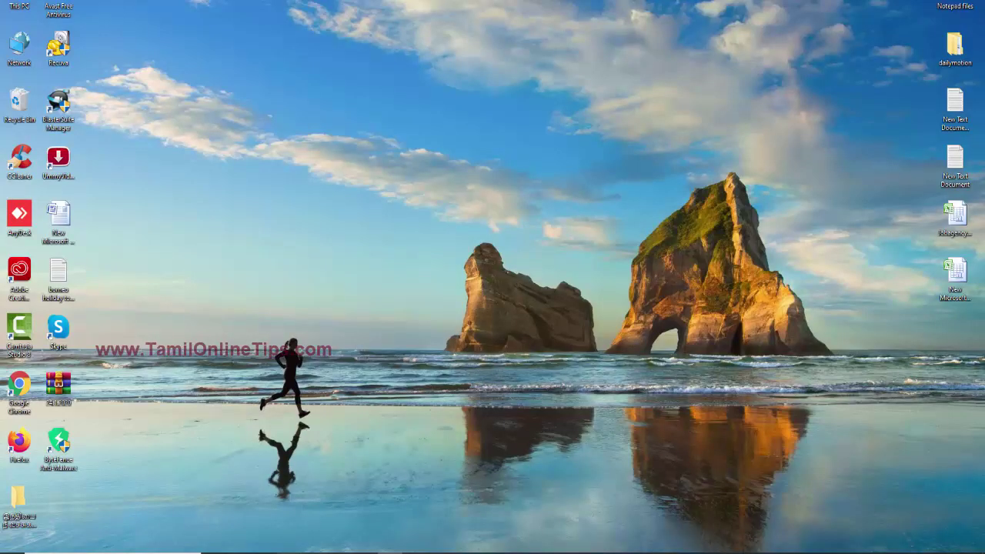
# Restore the browser window showing Canva's home page from the taskbar.
pyautogui.click(315, 512)
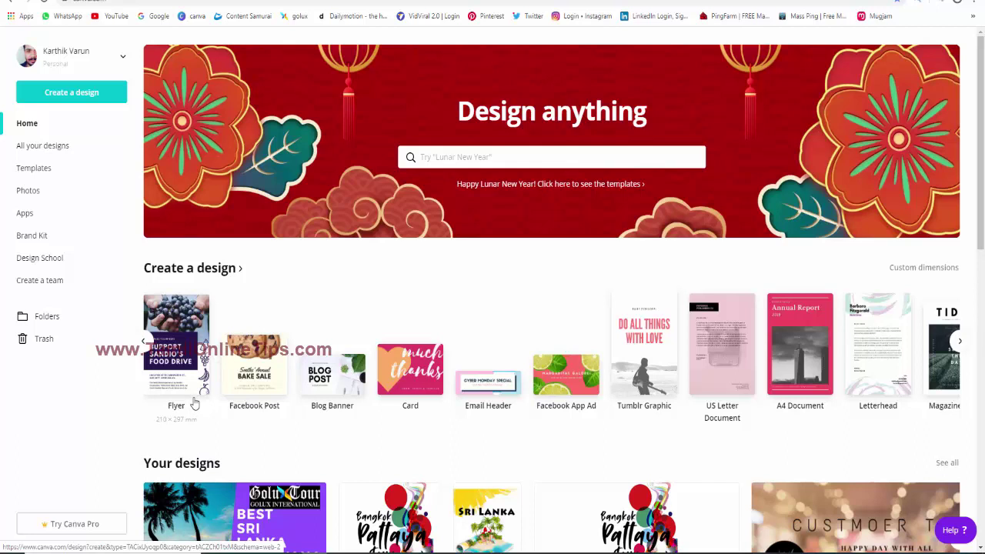
# Start a new A4 flyer and try the Food Drive and Open Mic Night templates.
pyautogui.click(186, 356)
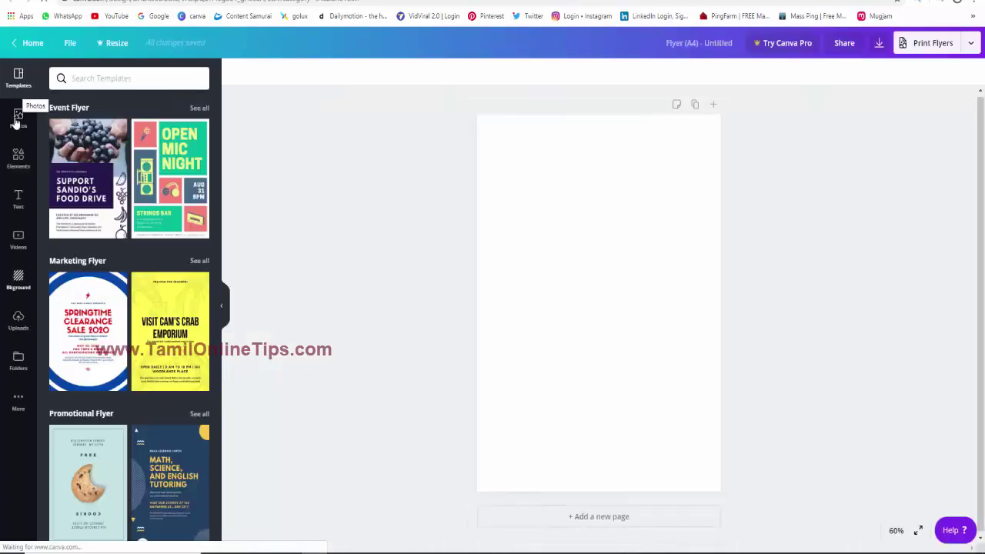
pyautogui.click(17, 117)
pyautogui.click(19, 157)
pyautogui.click(21, 80)
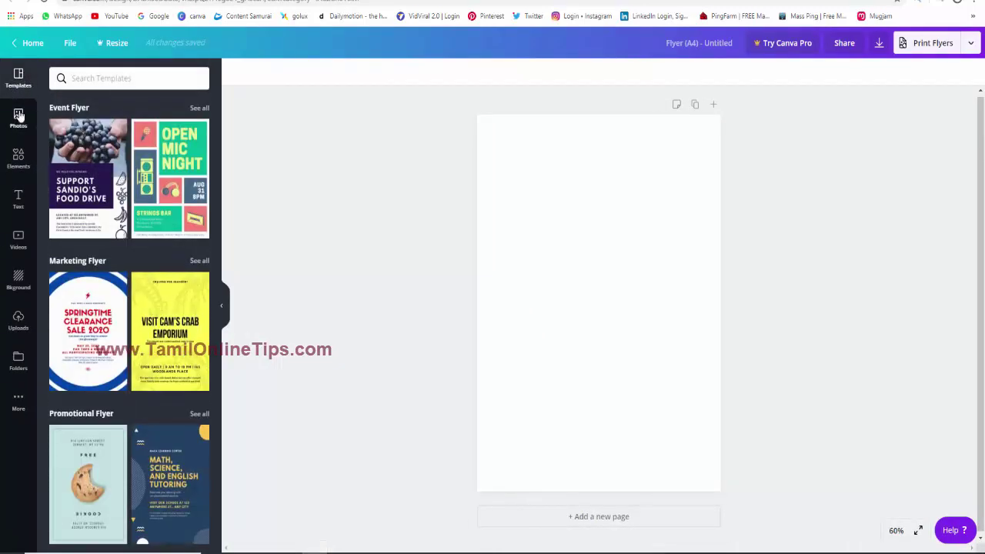
pyautogui.moveTo(472, 120)
pyautogui.mouseDown()
pyautogui.moveTo(732, 495)
pyautogui.moveTo(723, 498)
pyautogui.mouseUp()
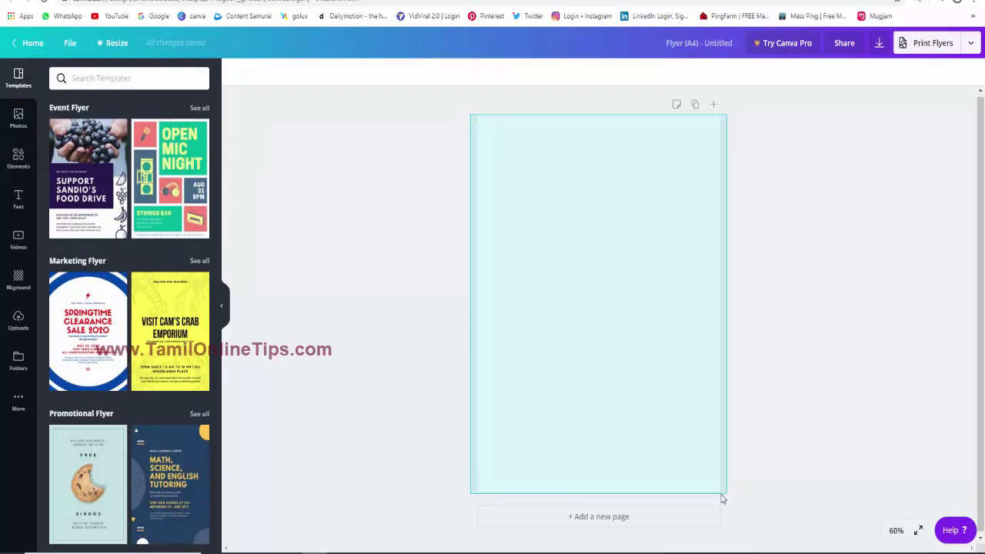
pyautogui.moveTo(723, 499); pyautogui.dragTo(720, 497)
pyautogui.moveTo(106, 165); pyautogui.dragTo(466, 211)
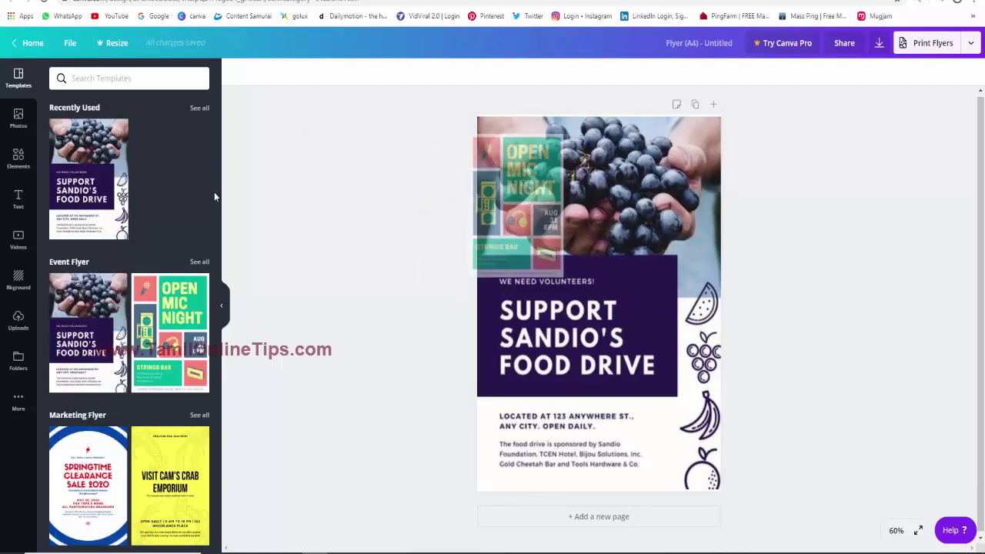
pyautogui.moveTo(551, 228); pyautogui.dragTo(517, 220)
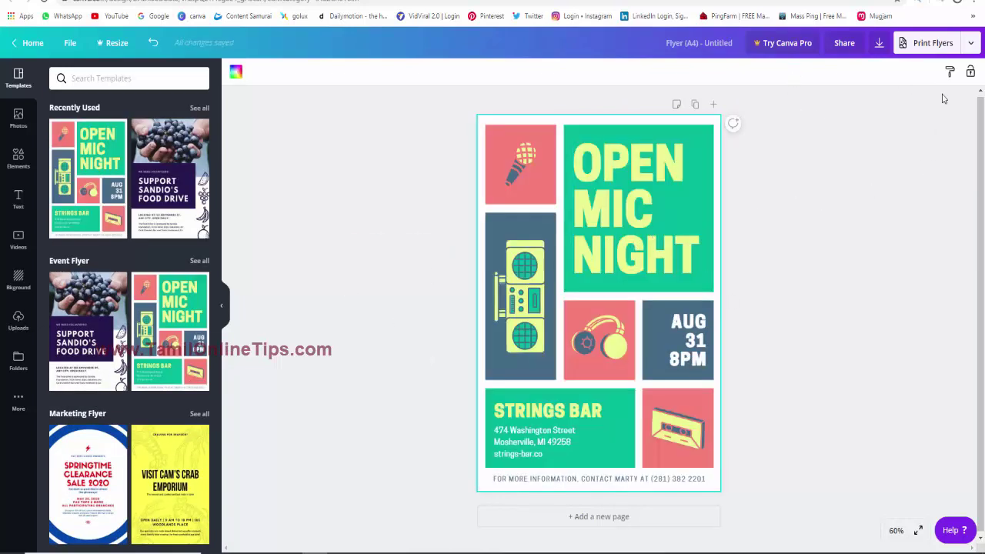
# Delete the background shapes, OPEN MIC NIGHT headline and all remaining elements, leaving a blank page.
pyautogui.click(622, 284)
pyautogui.press('Delete')
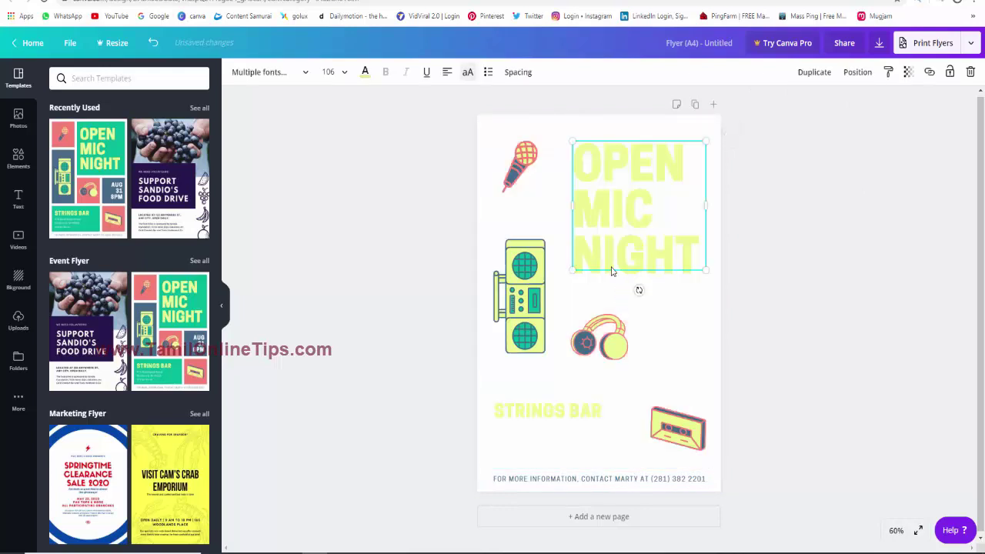
pyautogui.click(614, 269)
pyautogui.press('Delete')
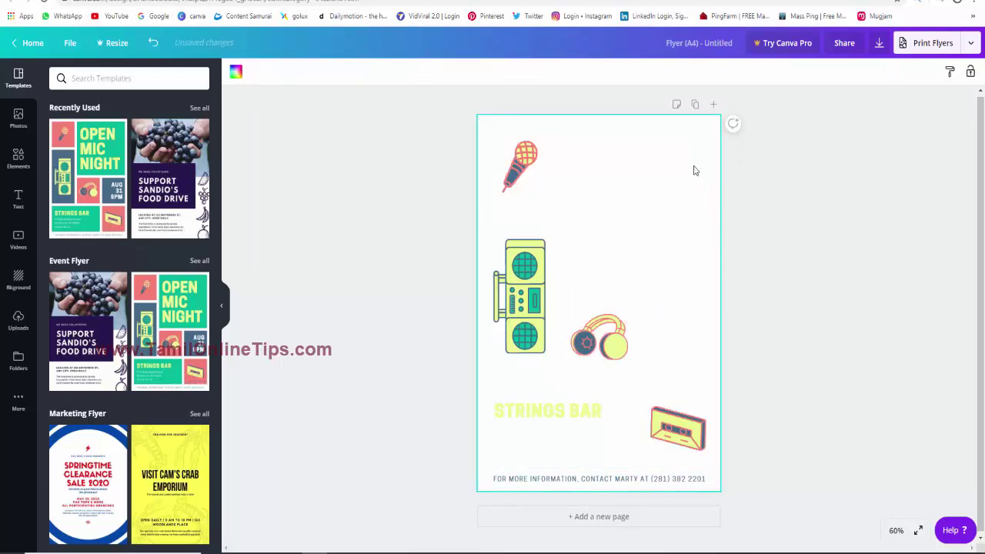
pyautogui.moveTo(693, 170); pyautogui.dragTo(464, 515)
pyautogui.press('Delete')
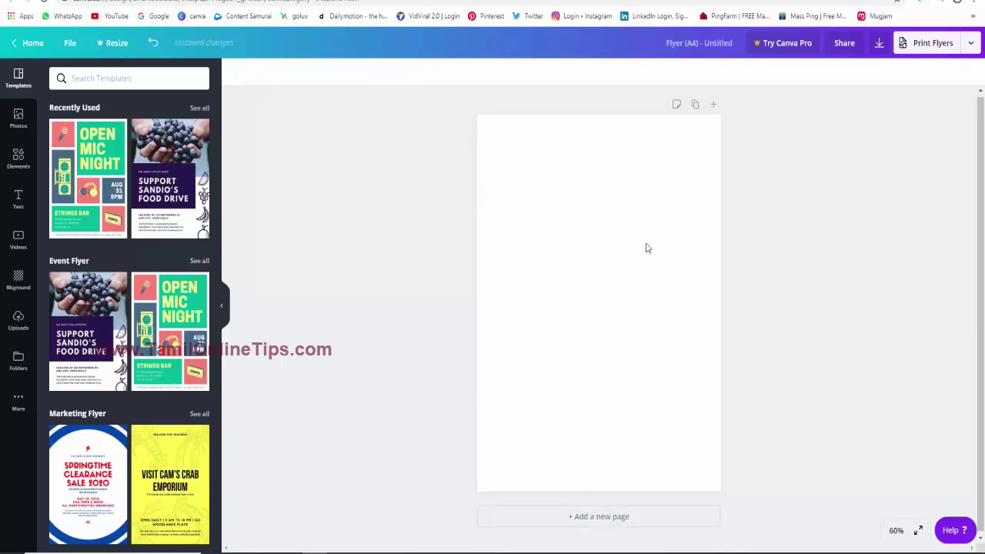
# Scroll through the flyer templates panel.
pyautogui.scroll(-5, 116, 423)
pyautogui.scroll(-5, 132, 393)
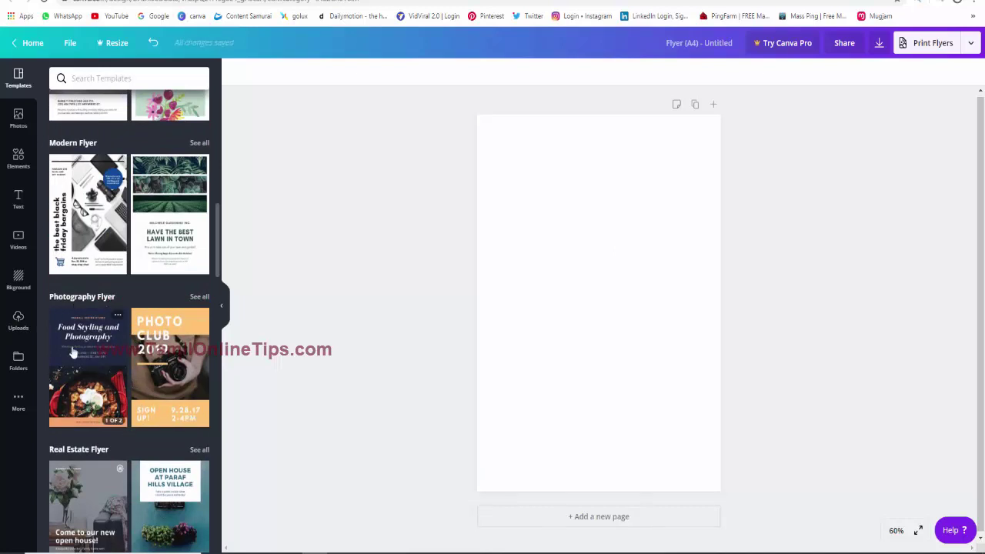
pyautogui.scroll(-2, 131, 400)
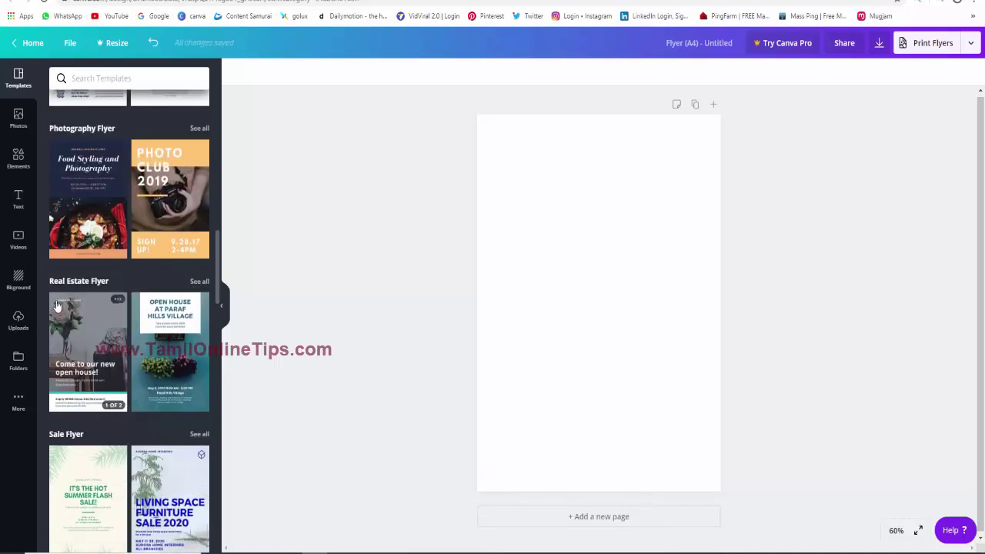
pyautogui.scroll(-3, 139, 343)
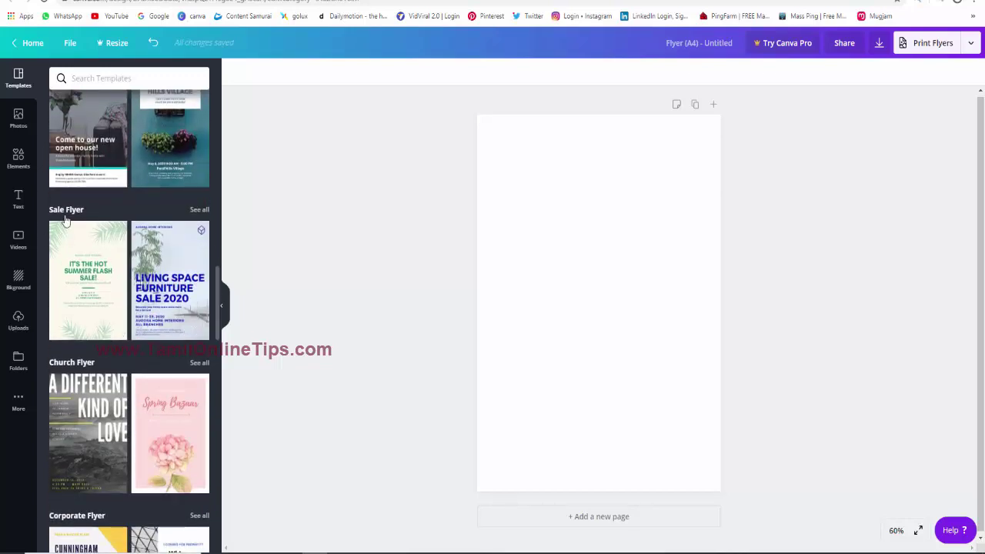
pyautogui.scroll(-2, 126, 381)
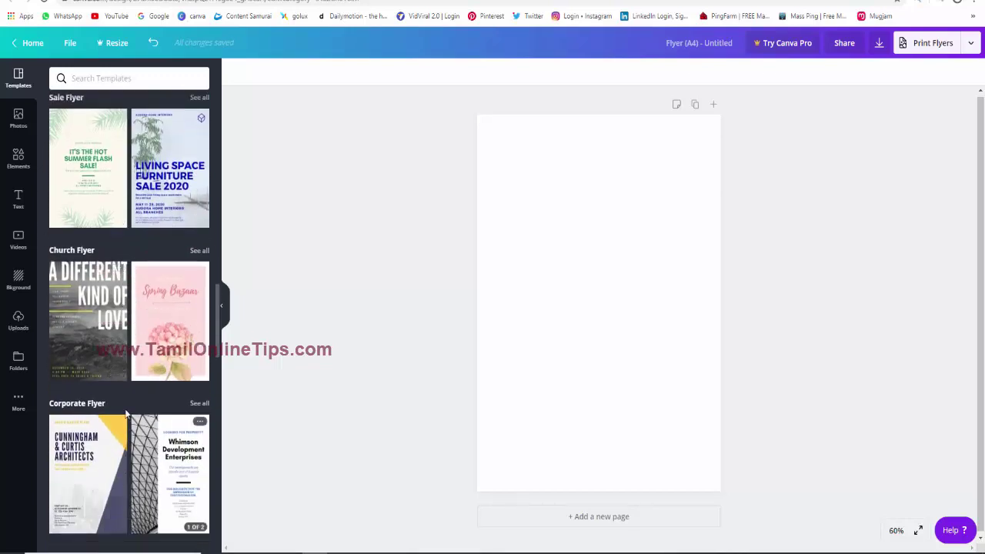
pyautogui.scroll(4, 127, 400)
pyautogui.scroll(5, 127, 413)
pyautogui.scroll(4, 125, 411)
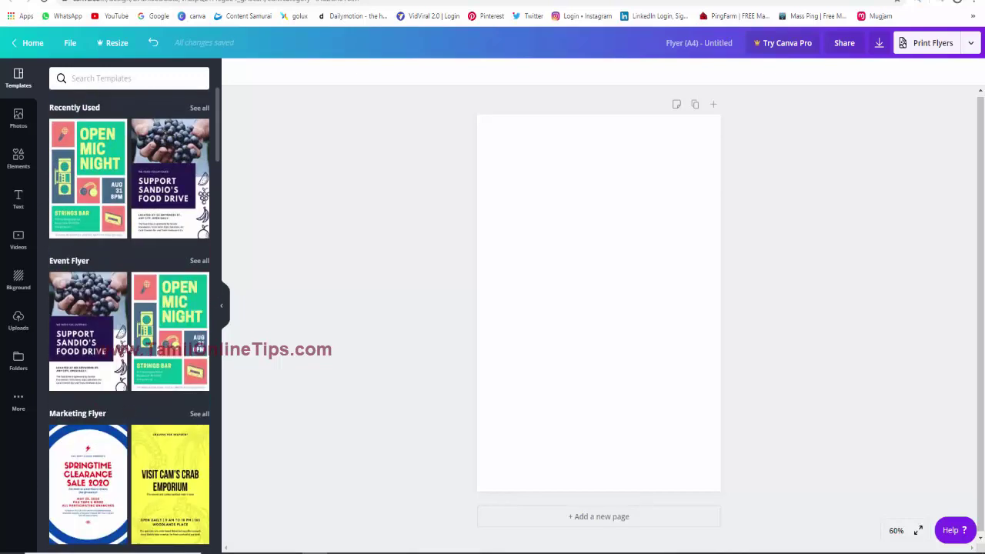
pyautogui.scroll(-6, 131, 384)
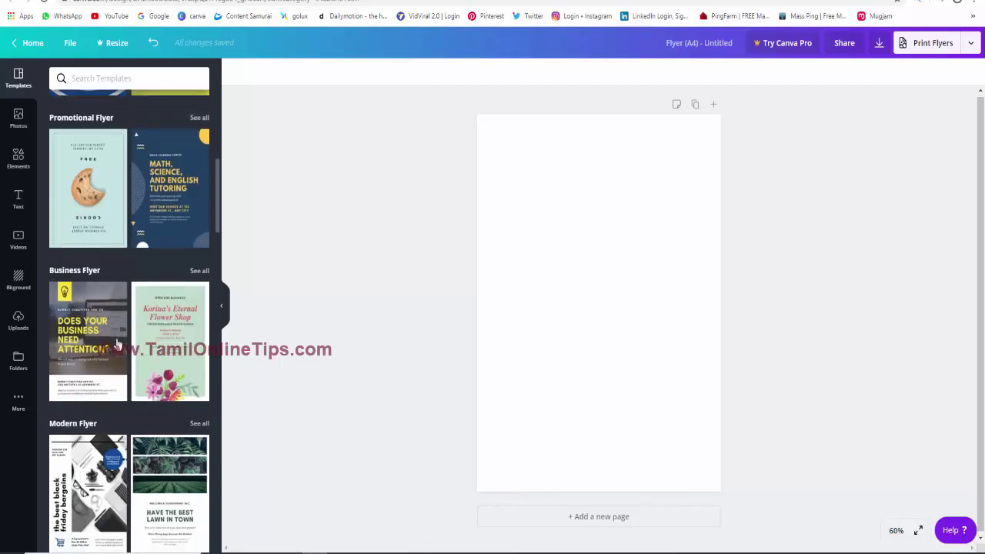
pyautogui.scroll(-6, 116, 338)
# Rerun the 'family' photo search, then clear the search term.
pyautogui.click(17, 122)
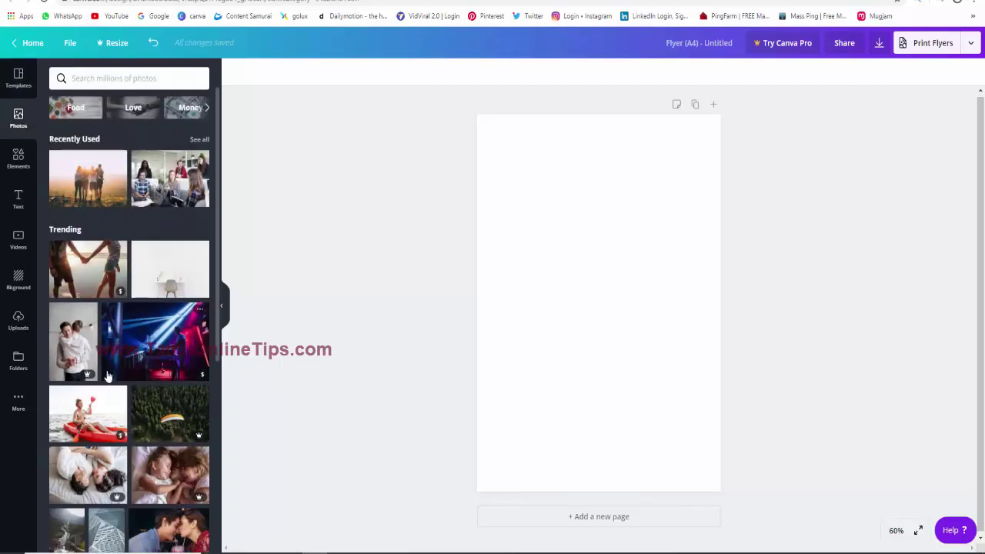
pyautogui.click(15, 83)
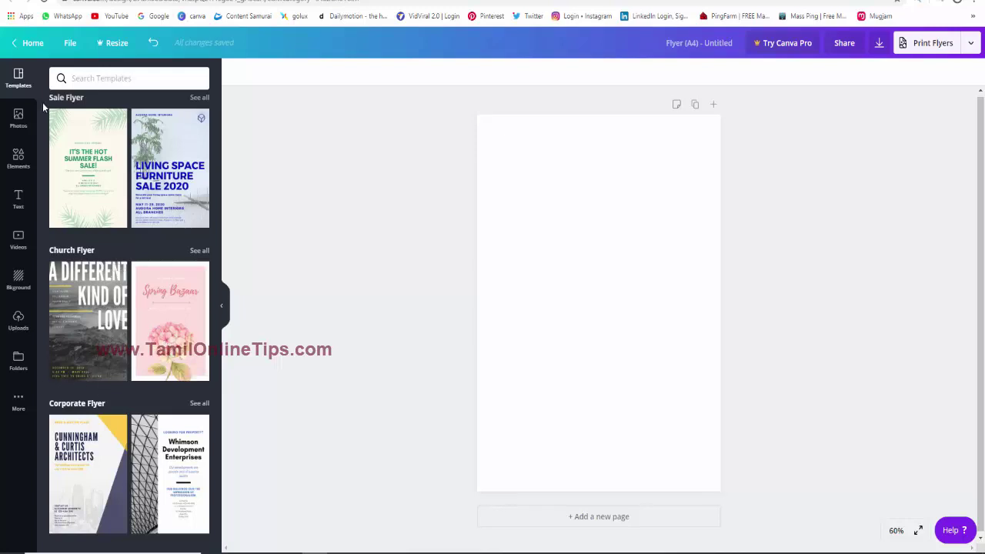
pyautogui.click(18, 120)
pyautogui.click(97, 78)
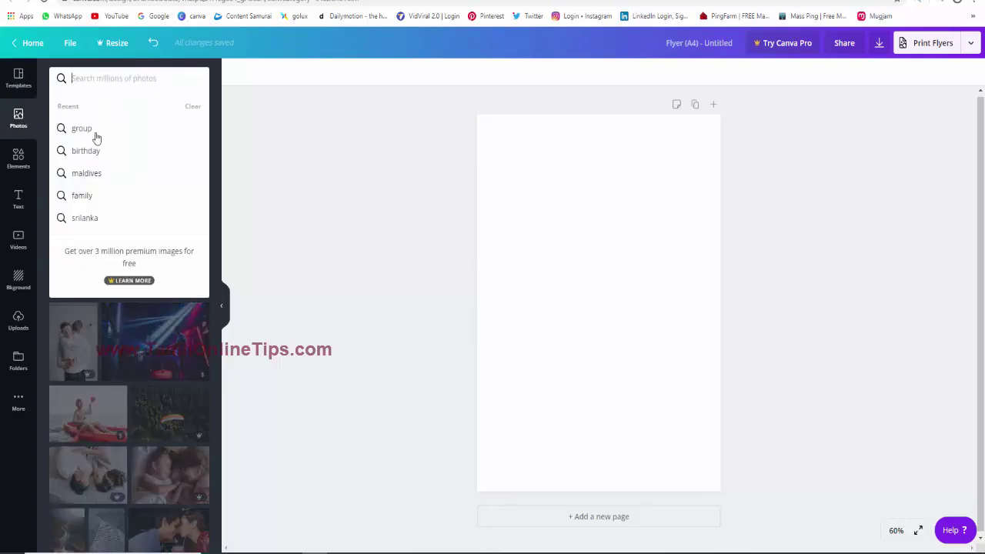
pyautogui.click(82, 195)
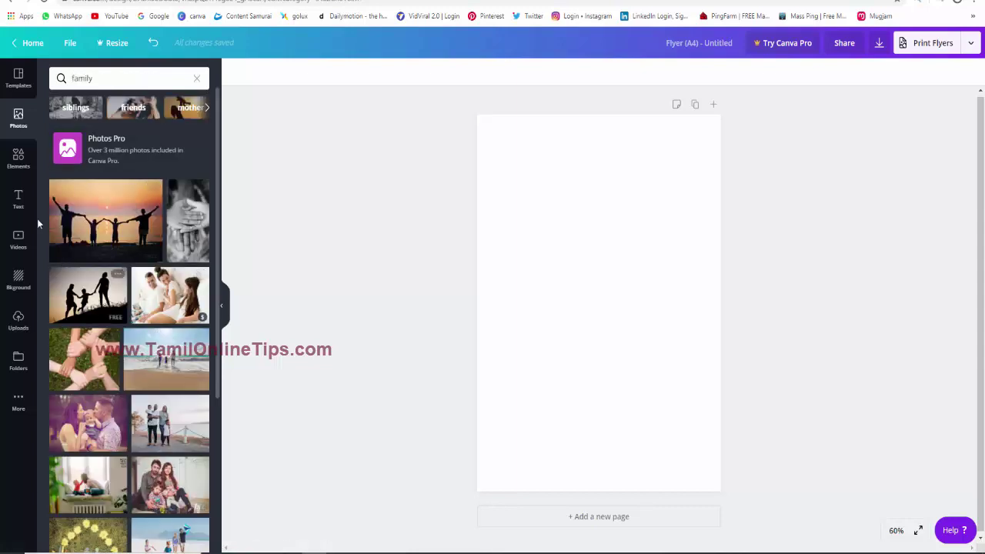
pyautogui.click(73, 78)
pyautogui.press('BackSpace')
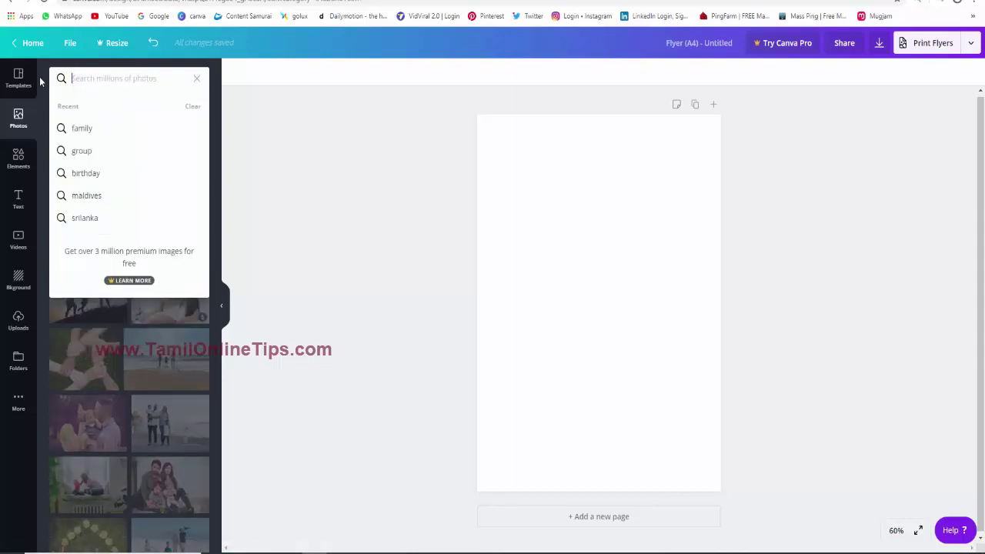
pyautogui.click(415, 163)
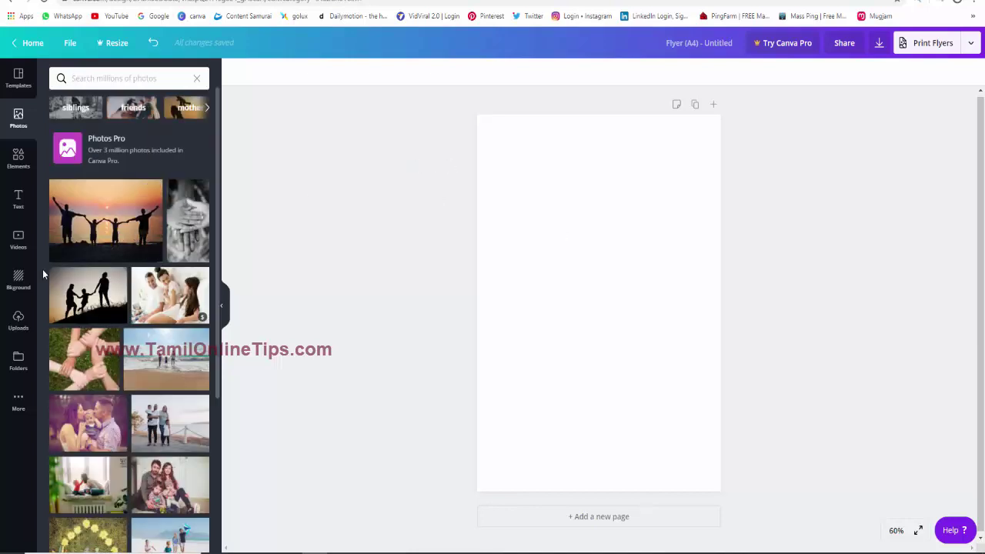
pyautogui.click(18, 158)
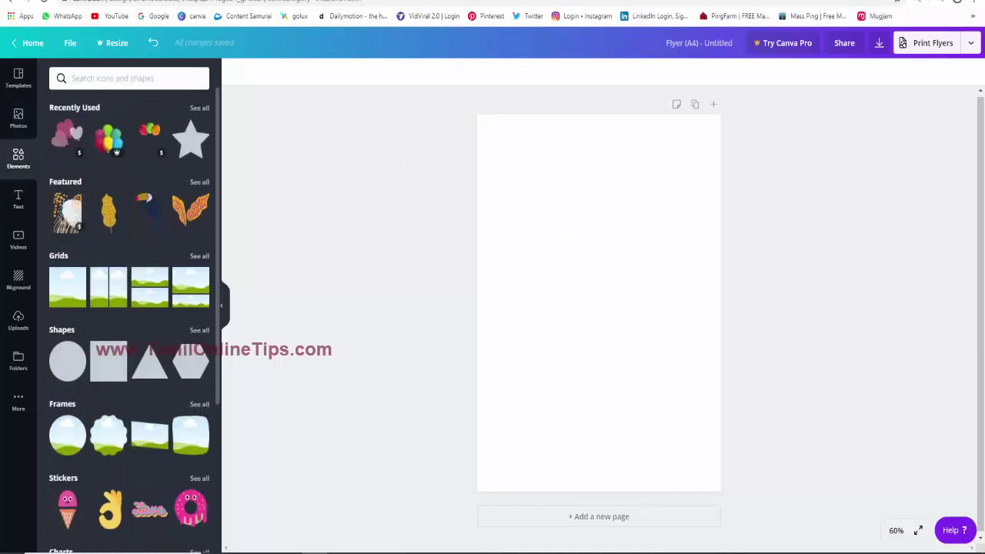
pyautogui.scroll(-1, 131, 285)
pyautogui.scroll(1, 131, 284)
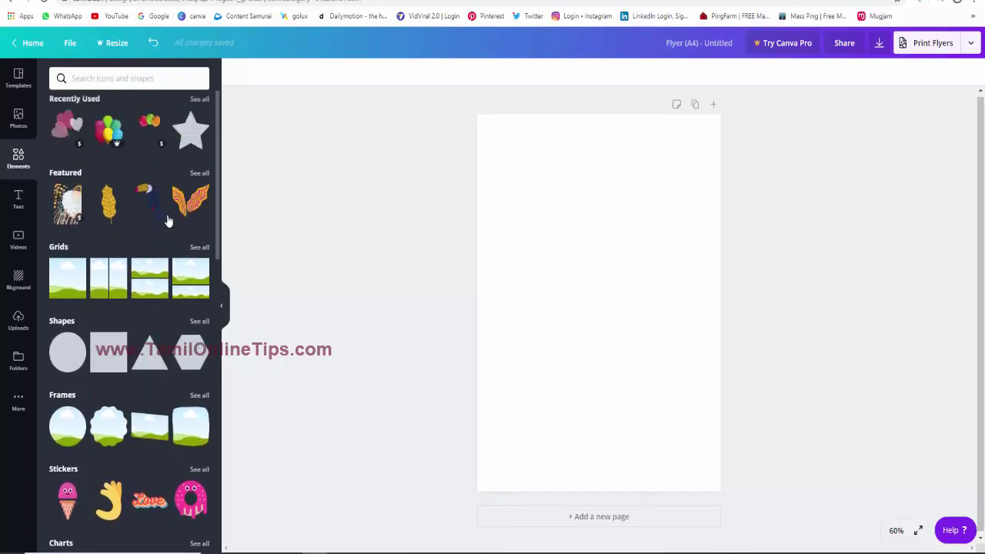
pyautogui.click(198, 180)
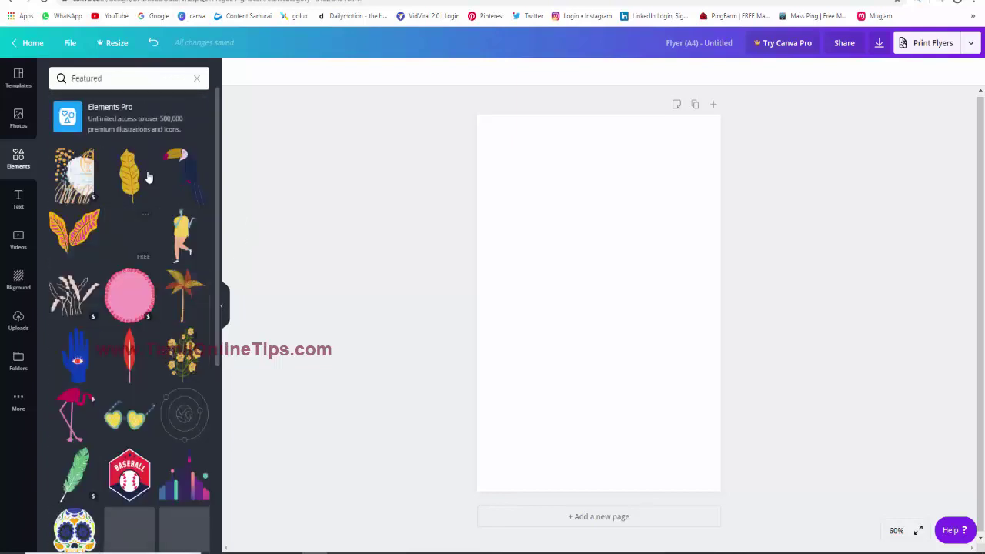
pyautogui.scroll(-1, 166, 369)
pyautogui.scroll(-4, 158, 407)
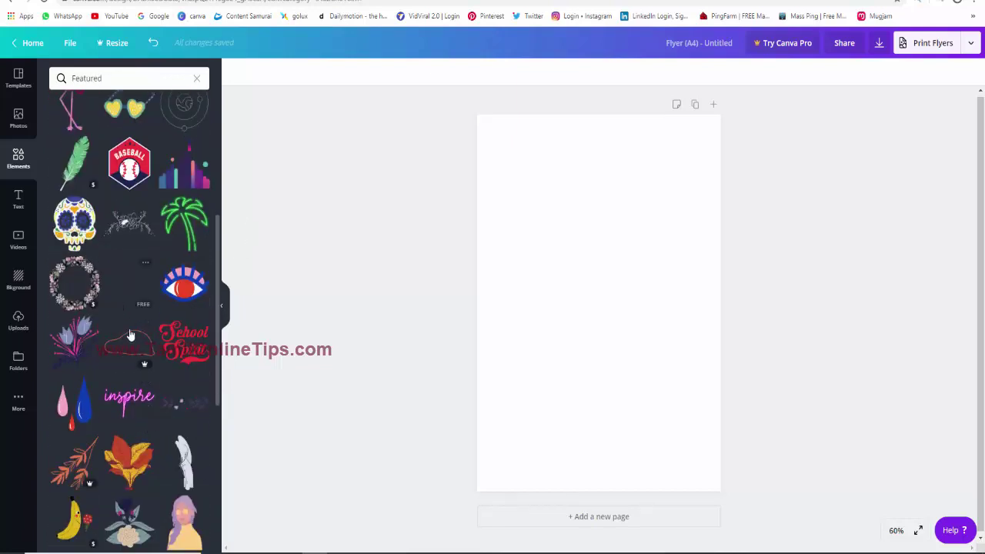
pyautogui.scroll(-3, 131, 336)
pyautogui.scroll(-1, 132, 337)
pyautogui.scroll(3, 134, 338)
pyautogui.scroll(-4, 144, 344)
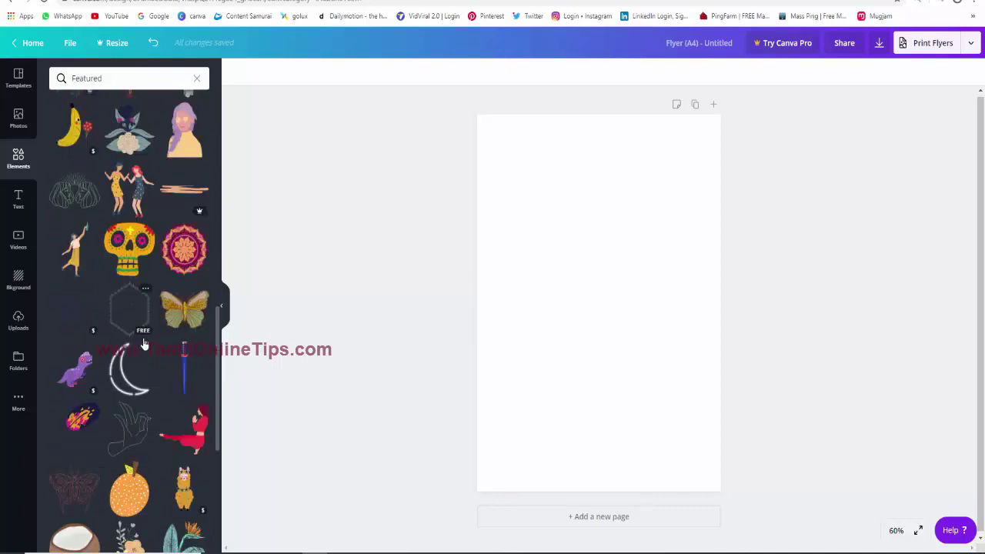
pyautogui.scroll(-1, 143, 343)
pyautogui.scroll(-2, 161, 323)
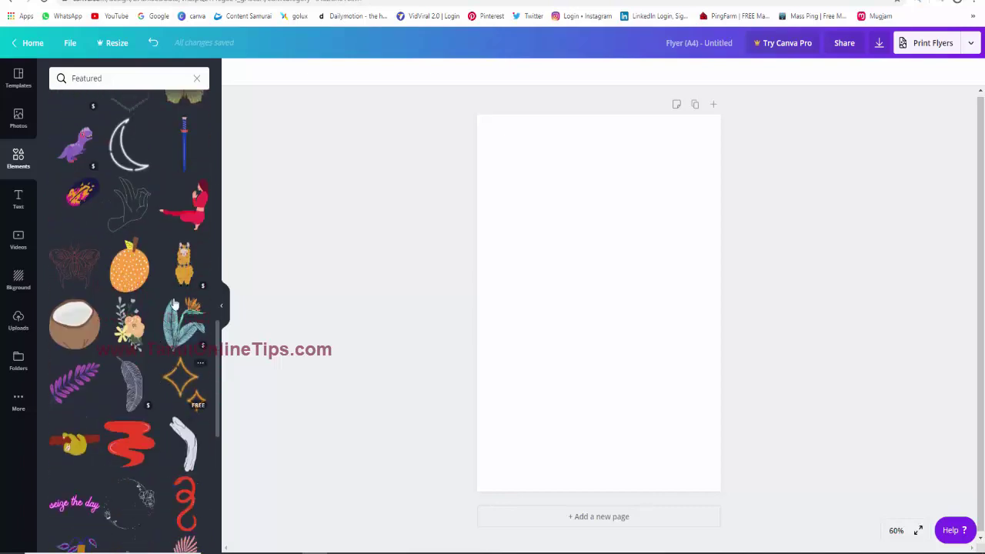
pyautogui.click(202, 209)
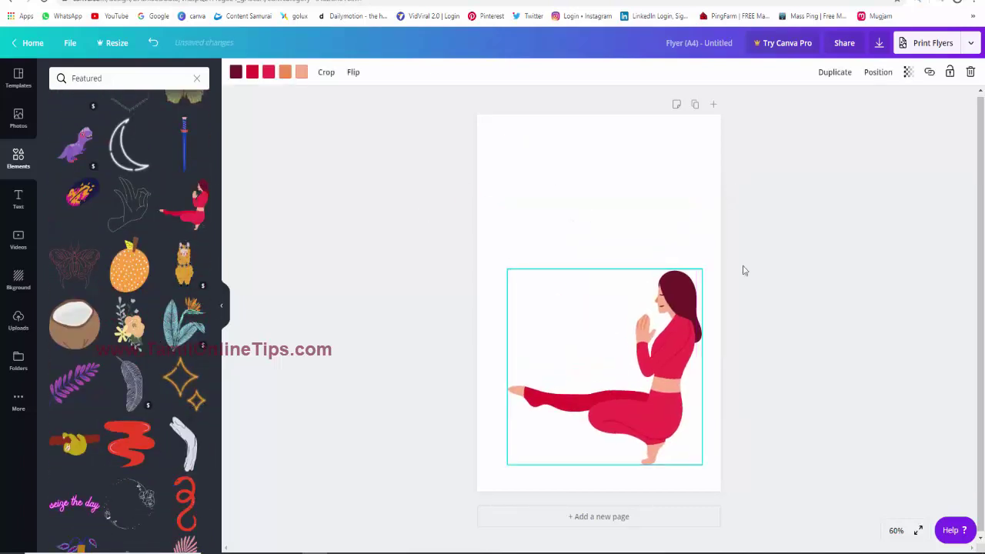
pyautogui.press('Delete')
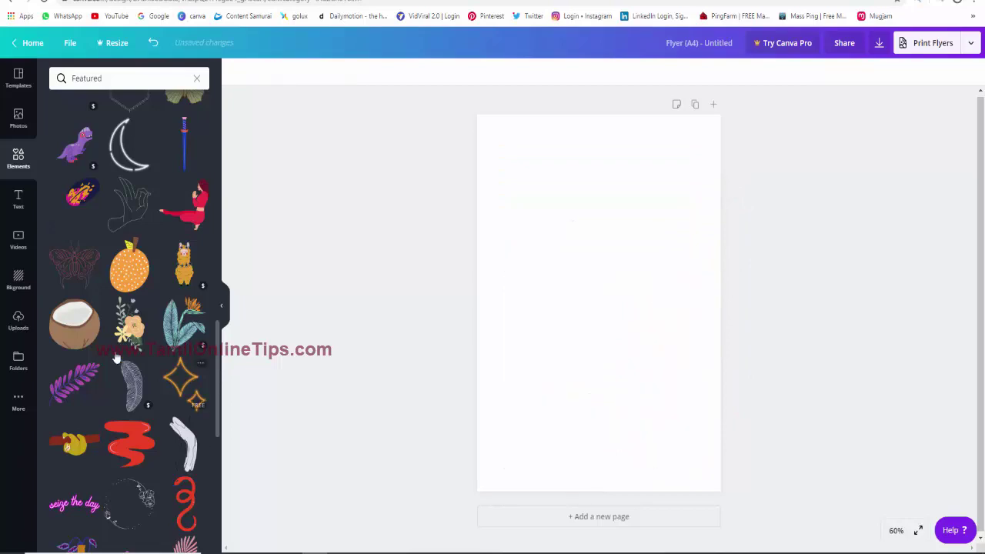
pyautogui.scroll(-4, 143, 346)
pyautogui.scroll(-2, 123, 323)
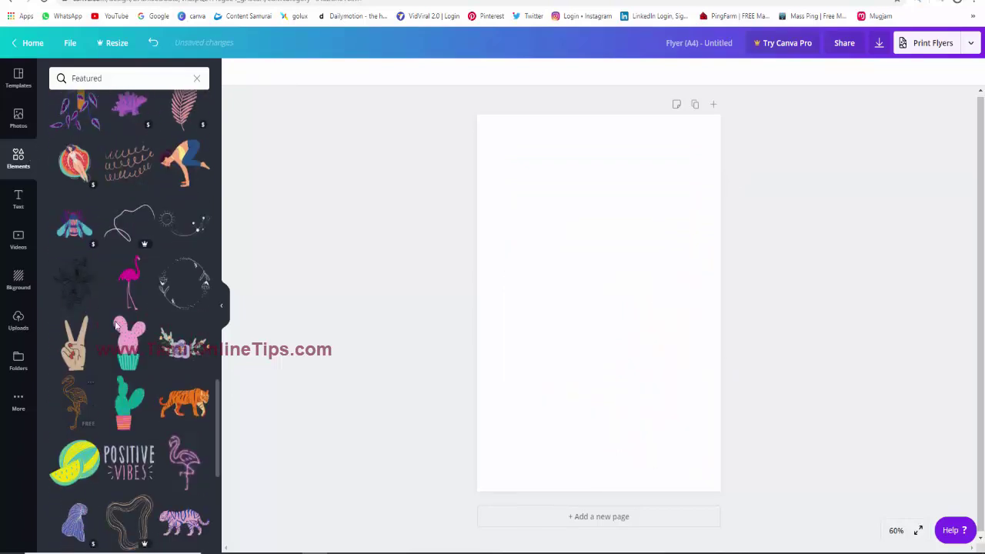
pyautogui.scroll(-2, 155, 399)
pyautogui.scroll(-4, 155, 399)
pyautogui.scroll(-2, 154, 400)
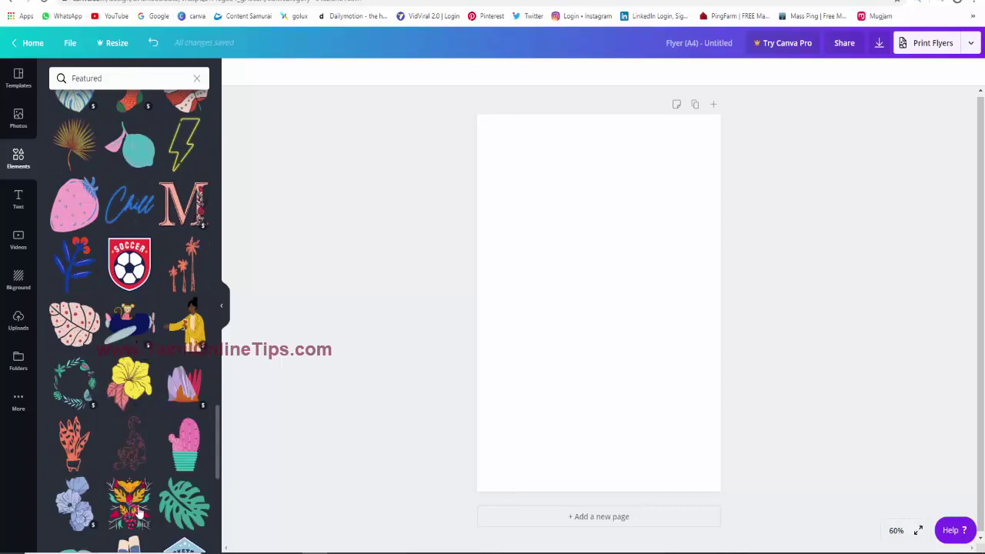
pyautogui.moveTo(131, 506)
pyautogui.mouseDown()
pyautogui.moveTo(660, 364)
pyautogui.moveTo(599, 296)
pyautogui.mouseUp()
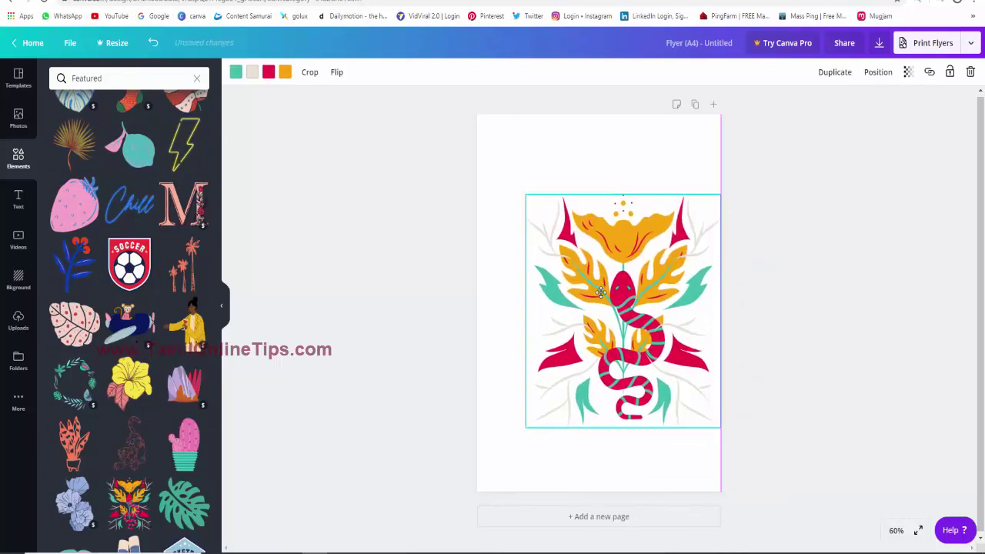
pyautogui.moveTo(521, 197); pyautogui.dragTo(585, 270)
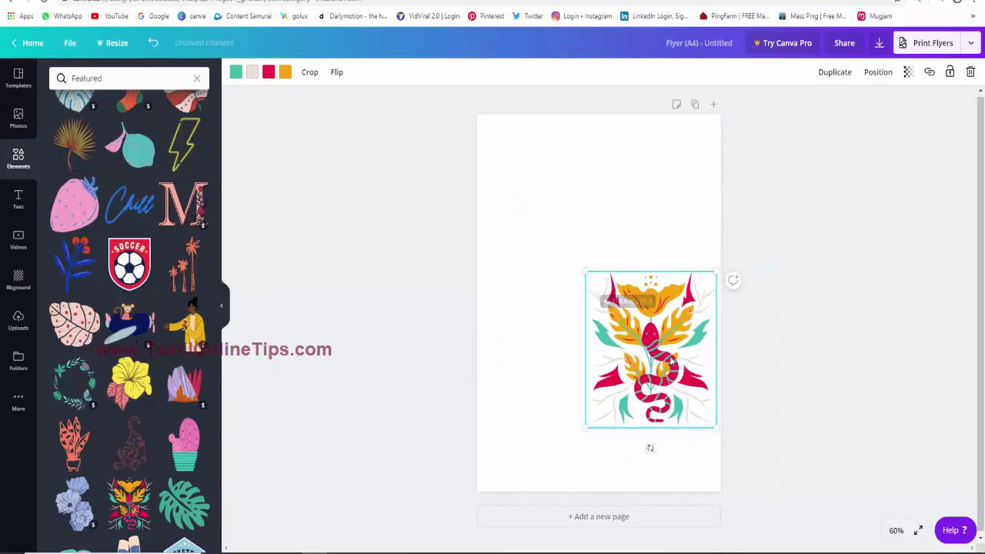
pyautogui.moveTo(666, 386); pyautogui.dragTo(671, 420)
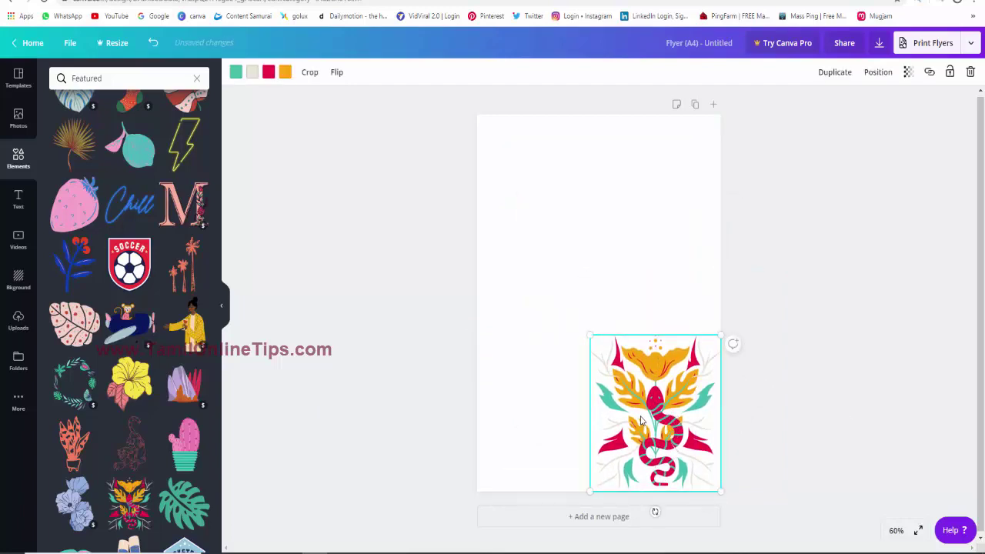
pyautogui.press('Delete')
pyautogui.scroll(-5, 123, 369)
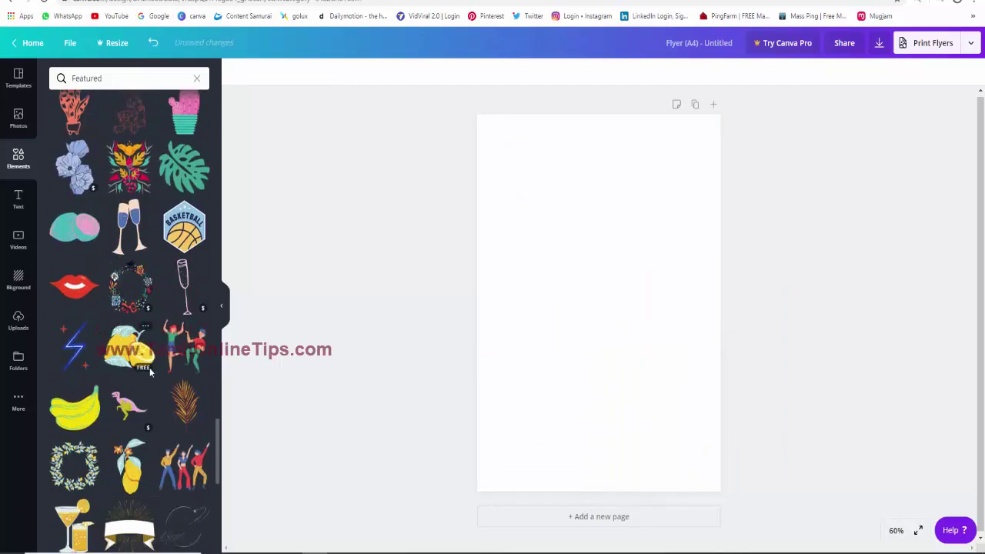
# Browse the Text panel's heading, subheading, body text and font combination options.
pyautogui.click(18, 200)
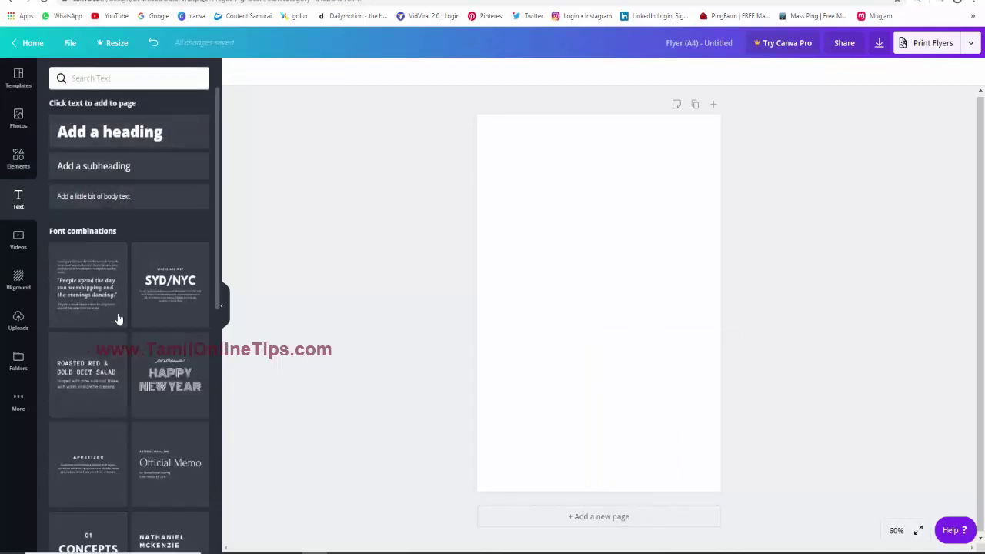
pyautogui.scroll(-2, 119, 369)
pyautogui.scroll(-5, 124, 438)
pyautogui.scroll(-1, 154, 461)
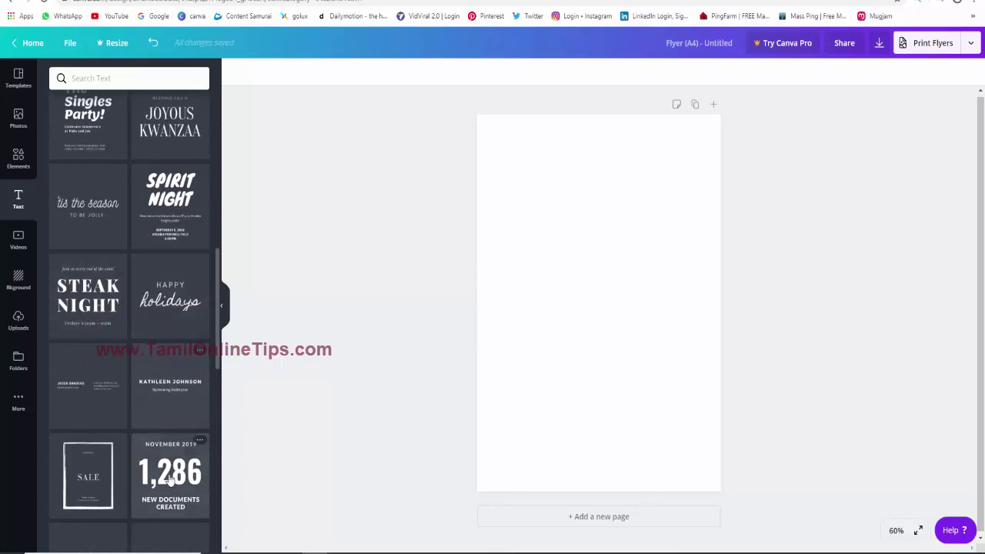
pyautogui.scroll(-1, 169, 469)
pyautogui.scroll(-4, 169, 459)
pyautogui.scroll(-5, 166, 458)
pyautogui.scroll(-4, 167, 454)
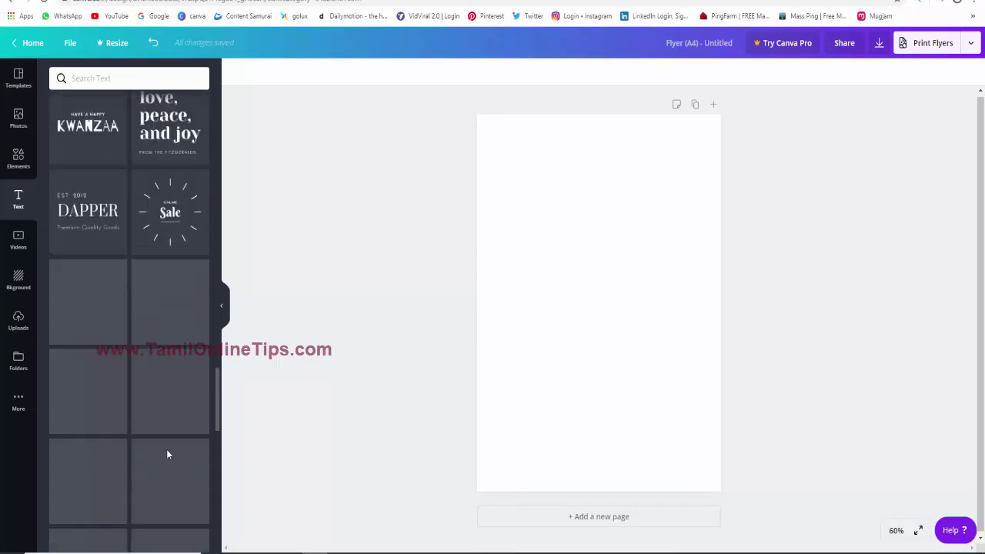
pyautogui.scroll(-3, 162, 455)
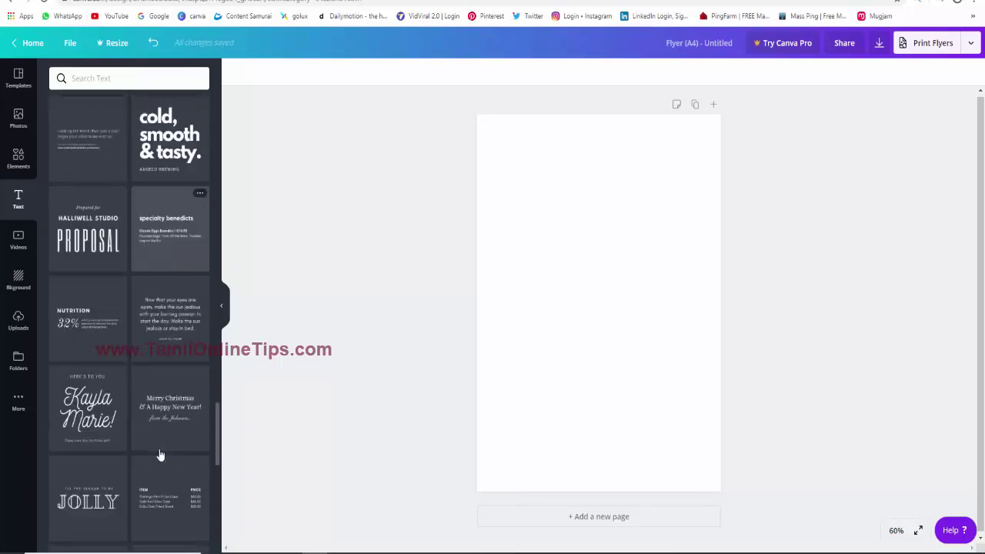
pyautogui.scroll(5, 118, 470)
pyautogui.scroll(5, 118, 472)
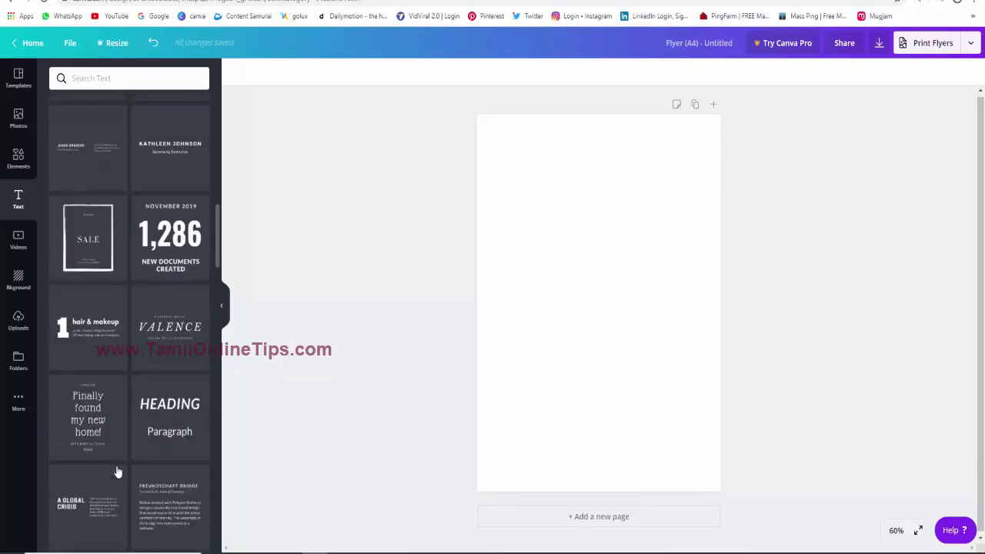
pyautogui.scroll(5, 118, 472)
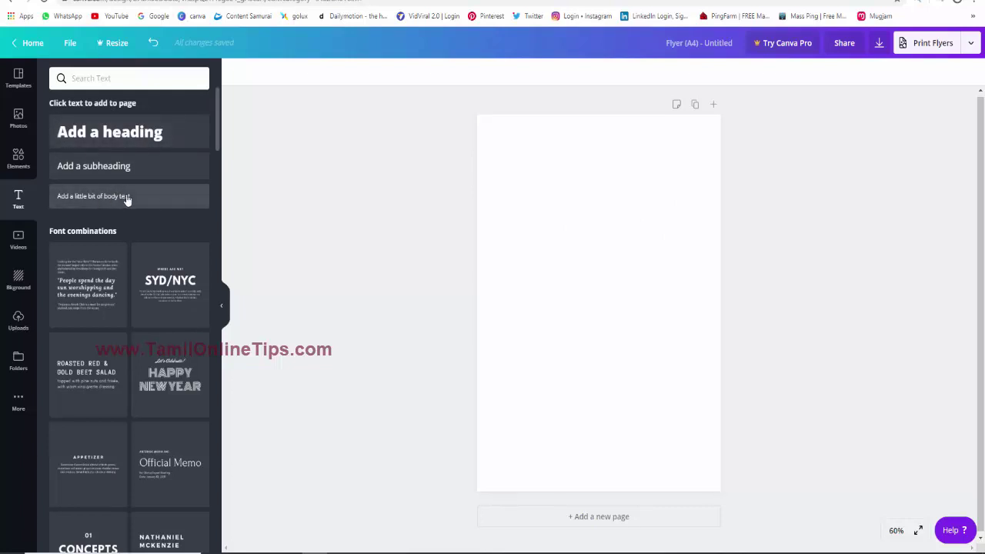
# Add a bokeh stock video to the page, then delete it again.
pyautogui.click(27, 241)
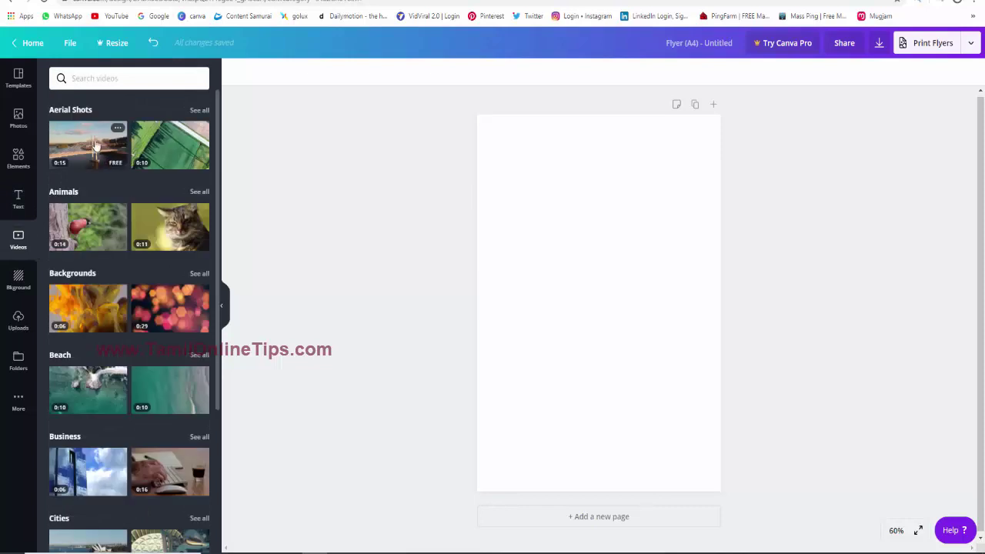
pyautogui.click(169, 308)
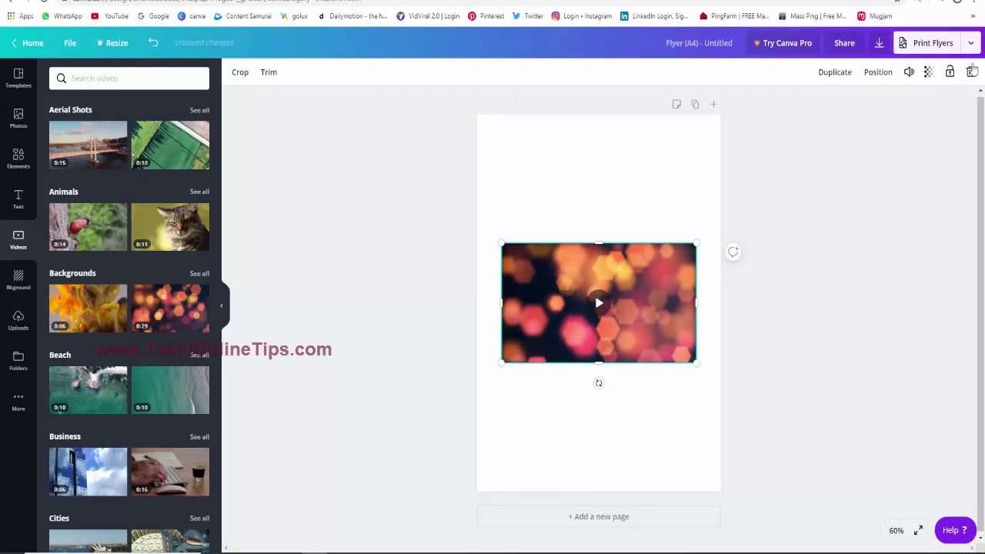
pyautogui.click(972, 71)
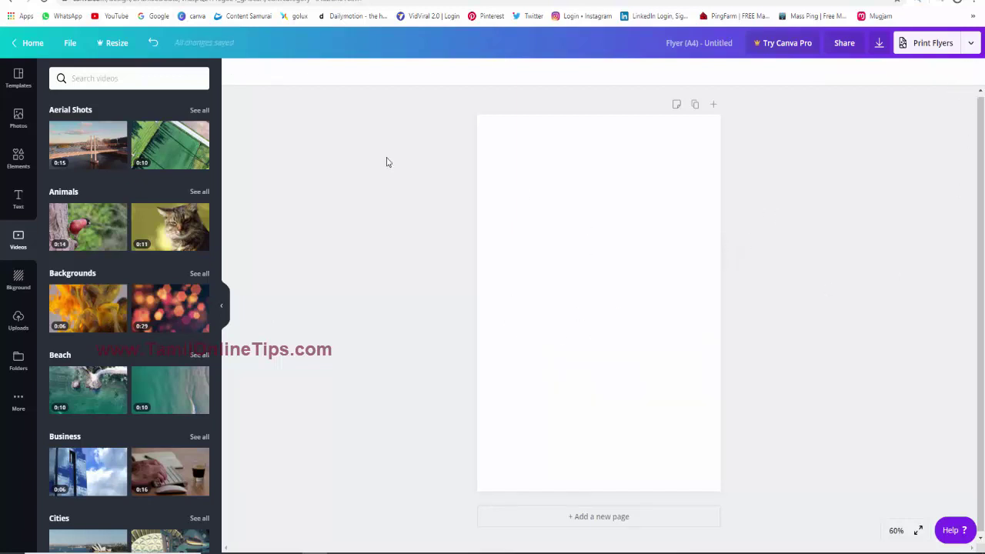
# Try orange and green page backgrounds, then use the raindrops-on-glass photo instead.
pyautogui.click(18, 279)
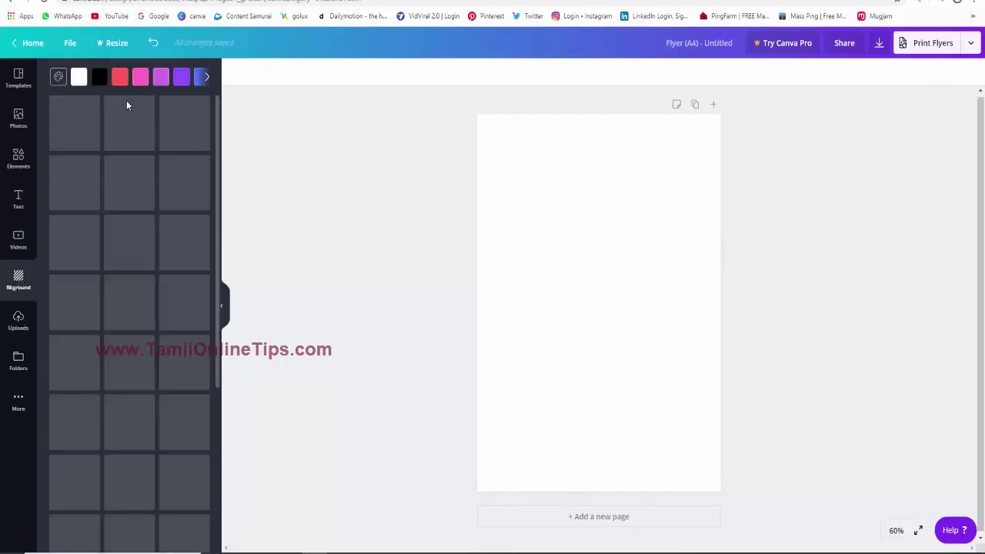
pyautogui.click(205, 77)
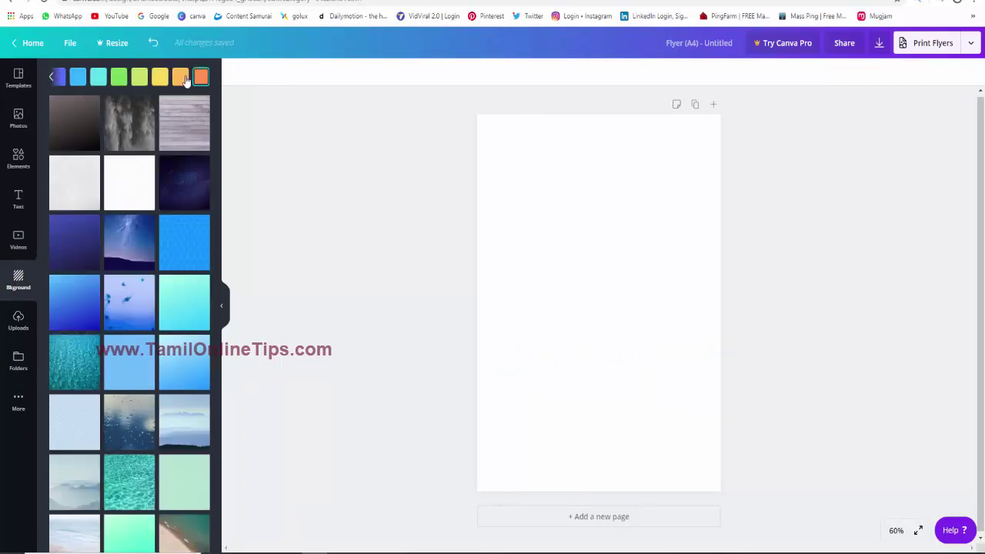
pyautogui.click(199, 77)
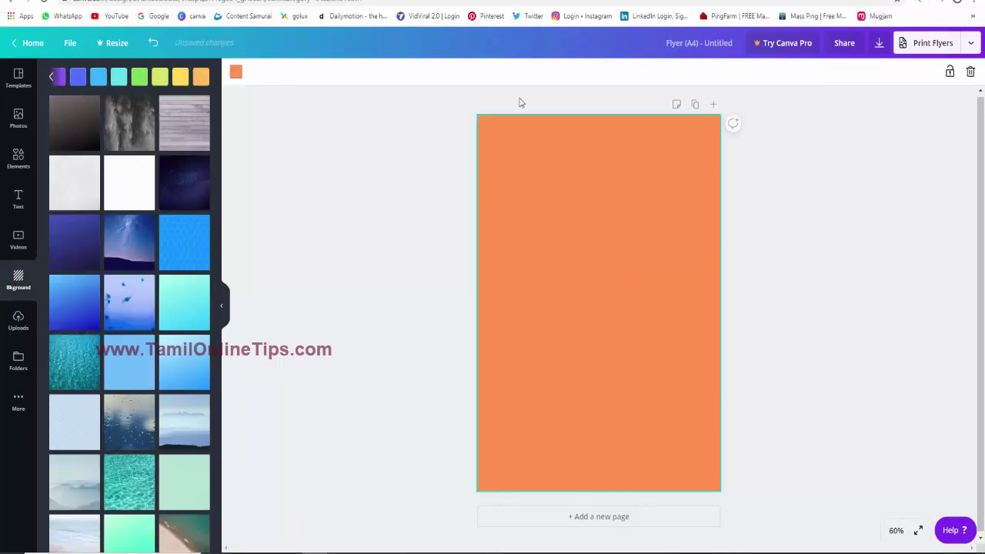
pyautogui.click(139, 77)
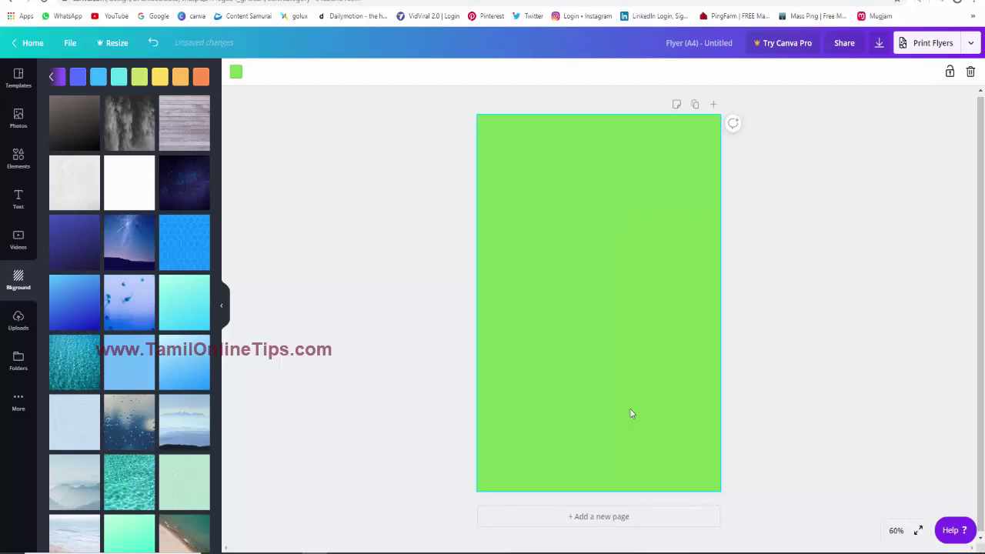
pyautogui.scroll(-3, 142, 443)
pyautogui.click(136, 204)
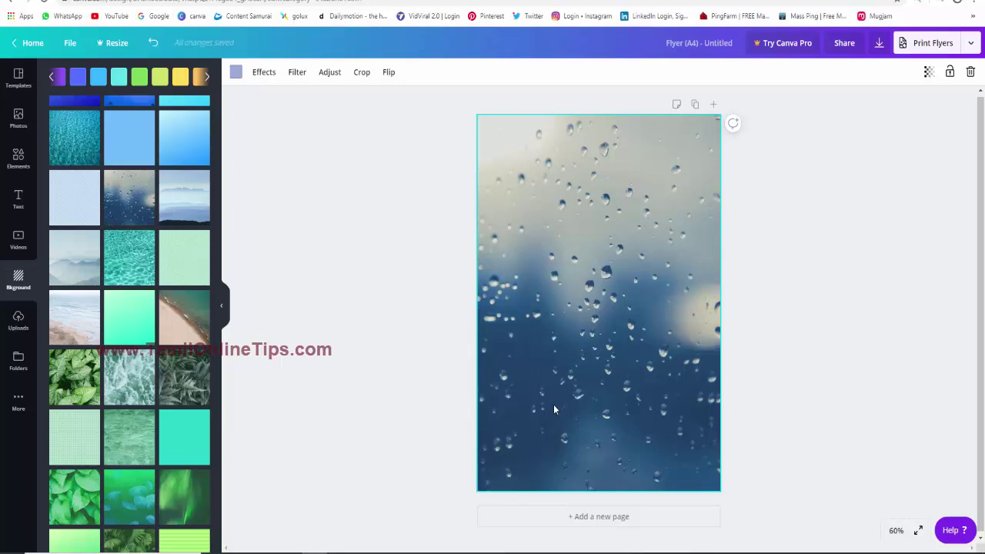
# Replace the background with the sunset city photo, then the purple bokeh photo.
pyautogui.scroll(-5, 104, 362)
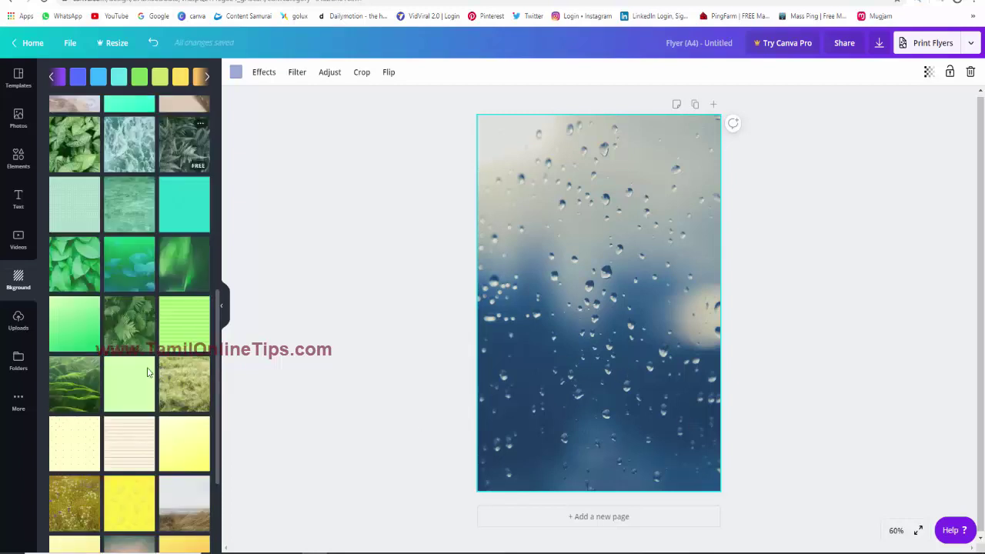
pyautogui.scroll(-2, 143, 379)
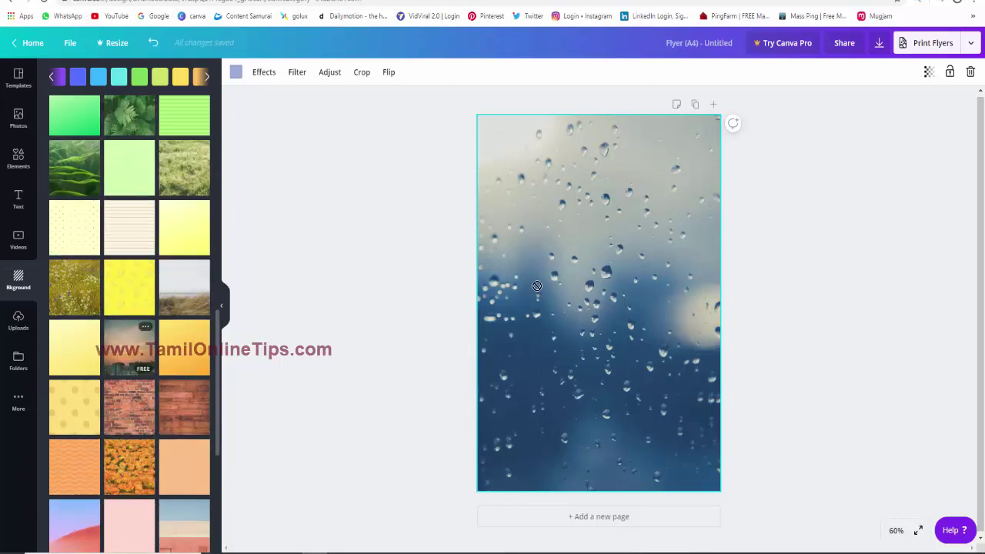
pyautogui.moveTo(536, 285); pyautogui.dragTo(570, 289)
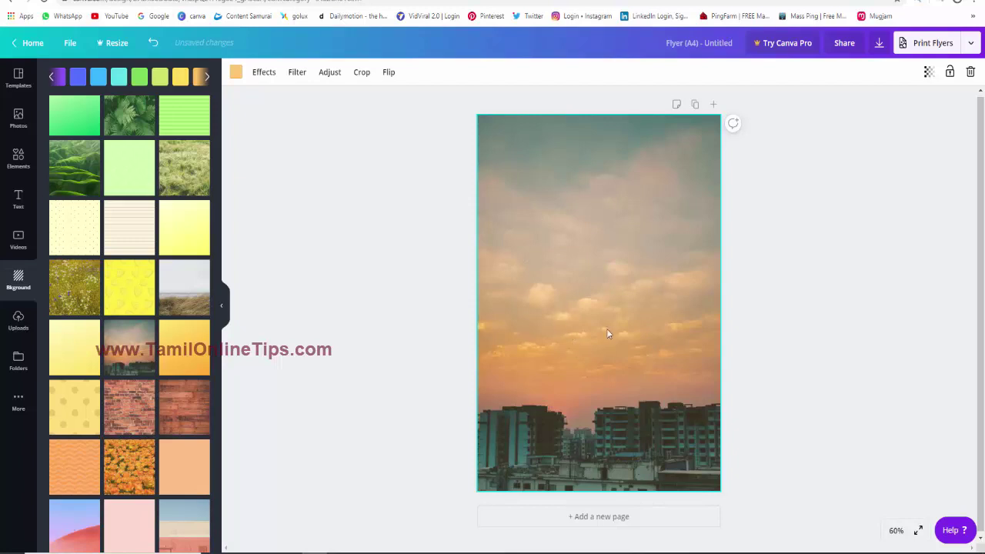
pyautogui.scroll(-5, 150, 425)
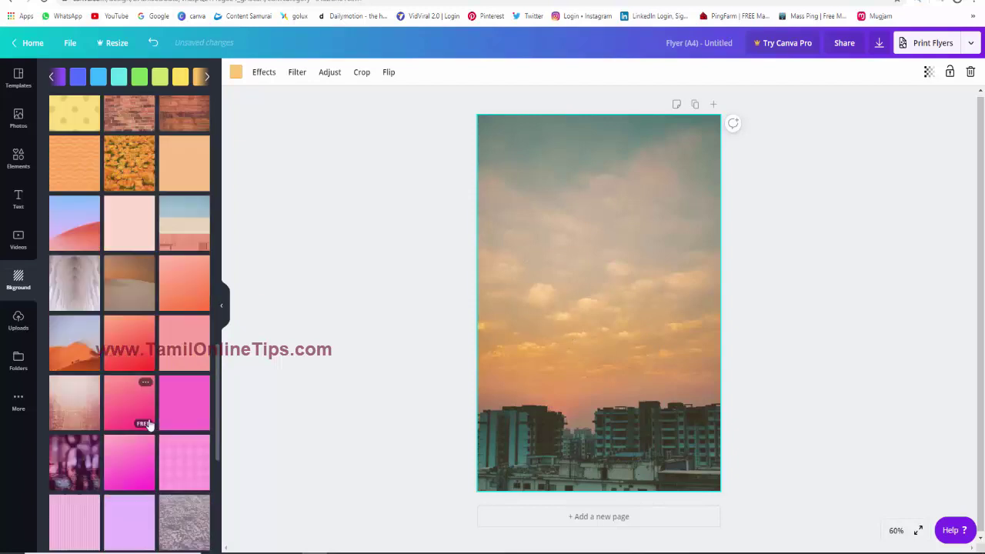
pyautogui.click(77, 462)
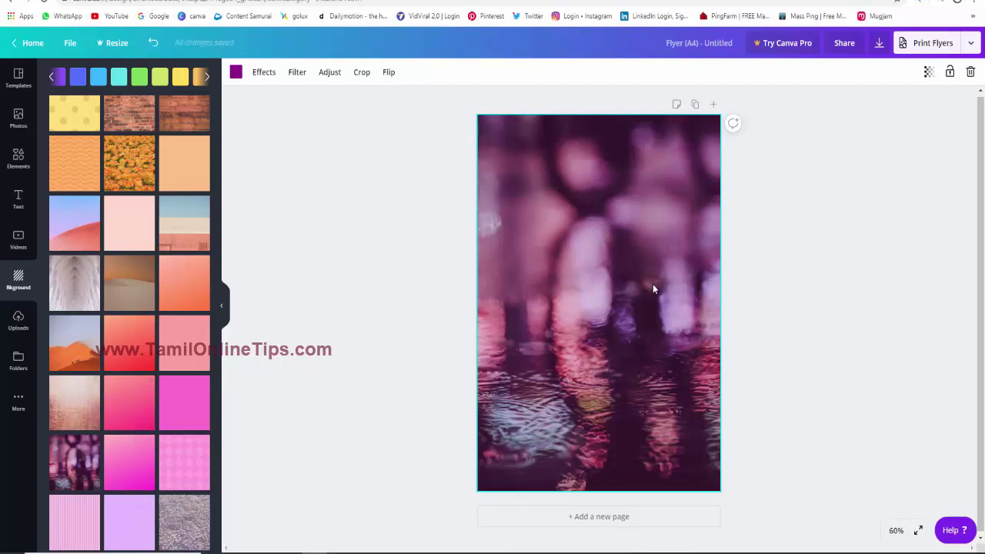
# Scroll the background choices and check the uploaded images before returning.
pyautogui.scroll(-3, 91, 201)
pyautogui.scroll(-3, 138, 385)
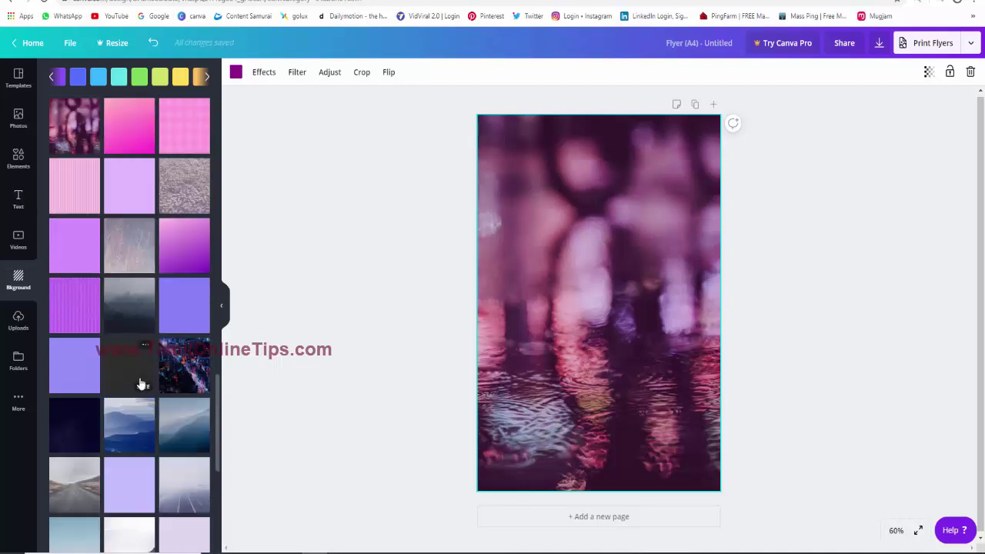
pyautogui.scroll(-3, 142, 377)
pyautogui.scroll(-2, 152, 353)
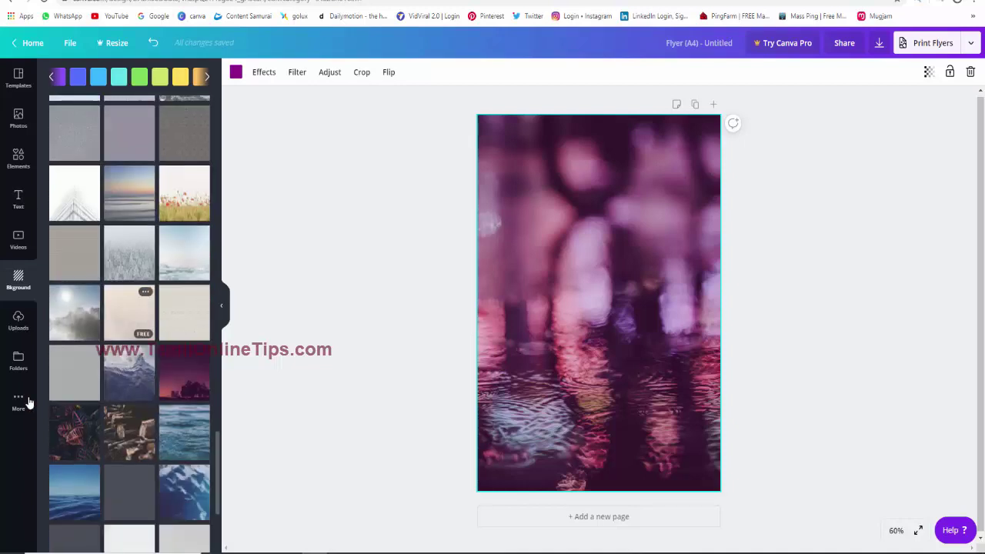
pyautogui.click(17, 317)
pyautogui.click(19, 290)
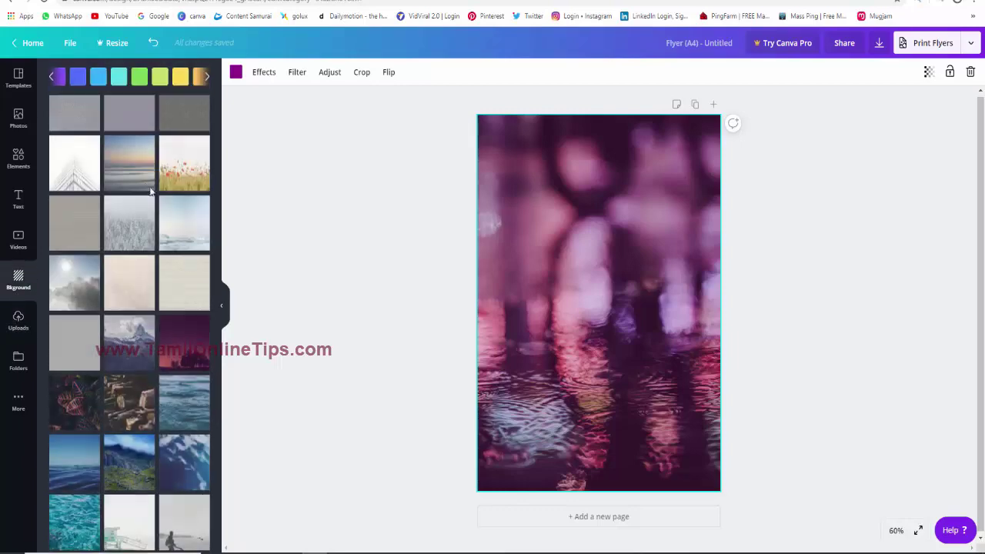
# Check uploads and folders, then delete the blurred photo and purple background.
pyautogui.click(18, 317)
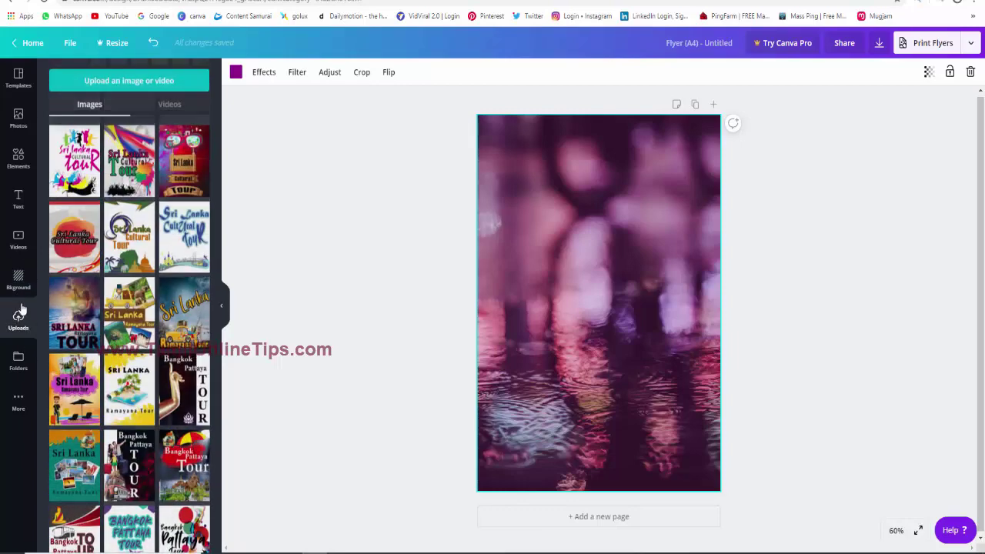
pyautogui.scroll(-2, 110, 386)
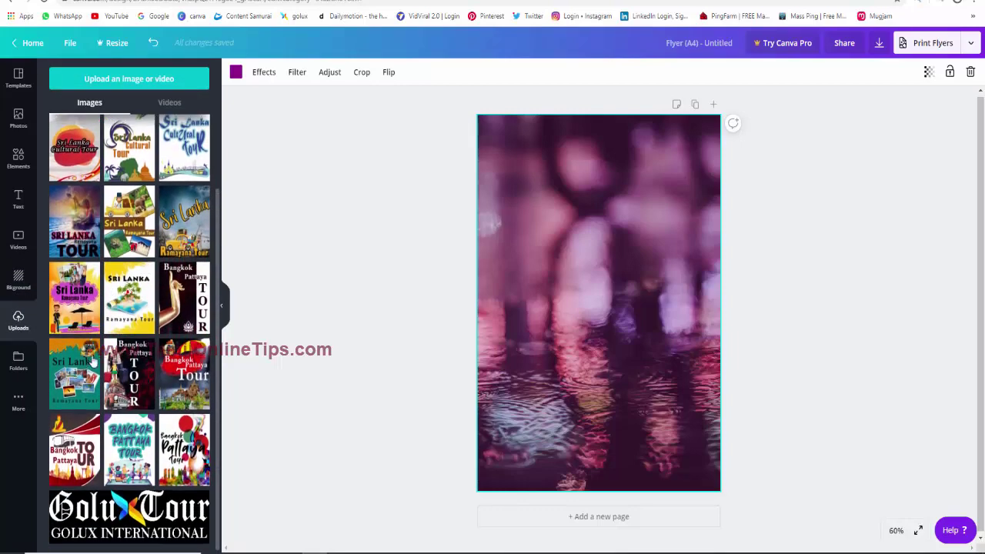
pyautogui.scroll(2, 177, 431)
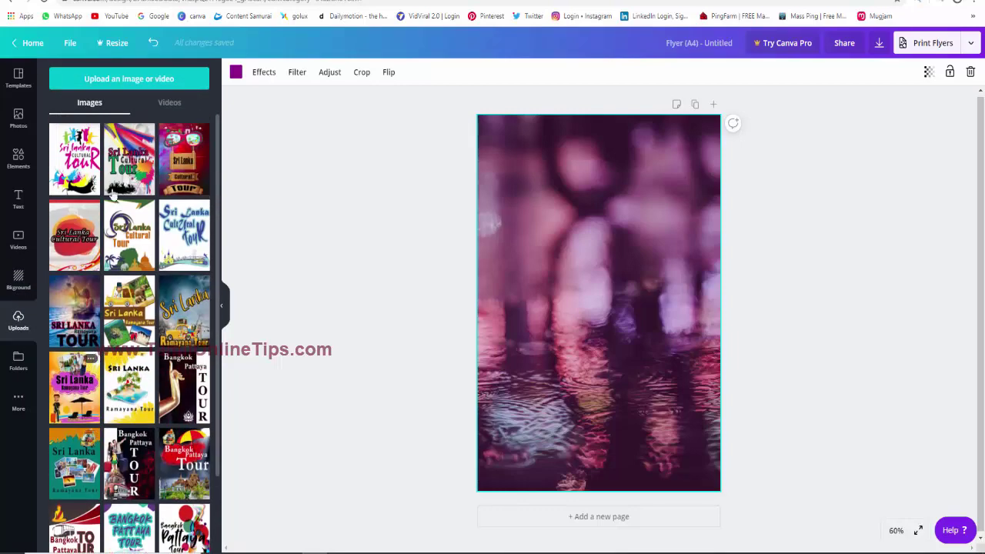
pyautogui.click(23, 366)
pyautogui.click(21, 82)
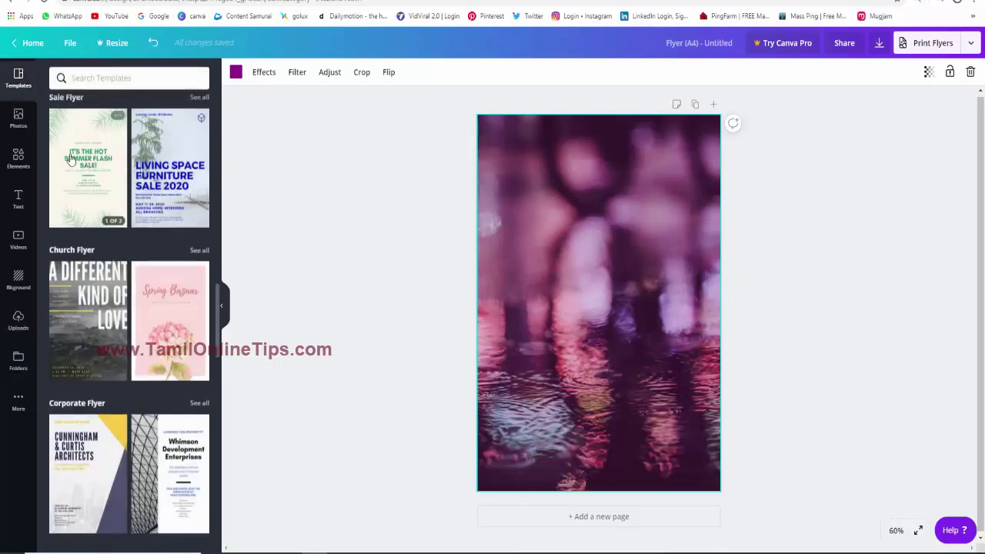
pyautogui.press('Delete')
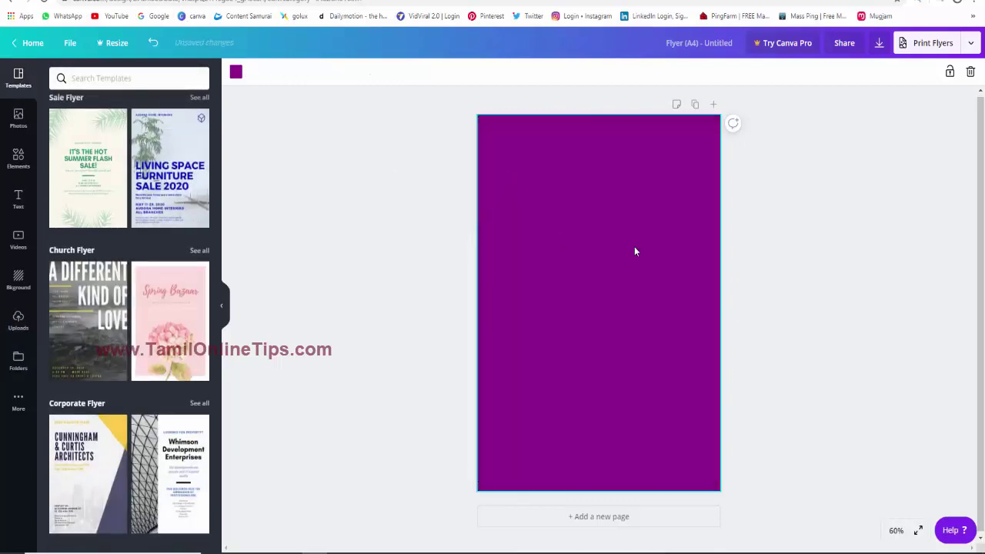
pyautogui.press('Delete')
# Scroll the flyer templates to the Photography and Real Estate Flyer categories.
pyautogui.scroll(-2, 101, 298)
pyautogui.scroll(-2, 100, 299)
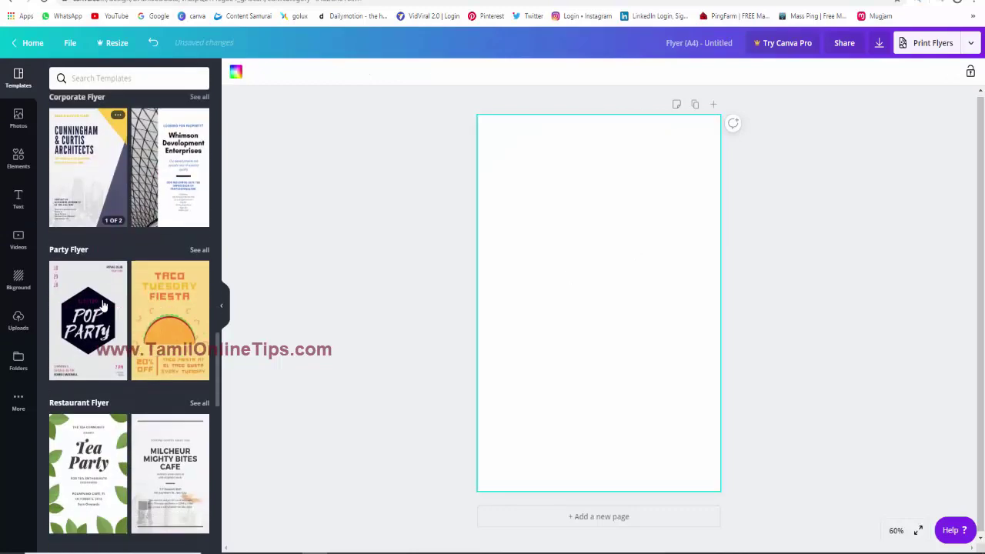
pyautogui.scroll(-2, 112, 331)
pyautogui.scroll(-4, 126, 366)
pyautogui.scroll(-4, 126, 365)
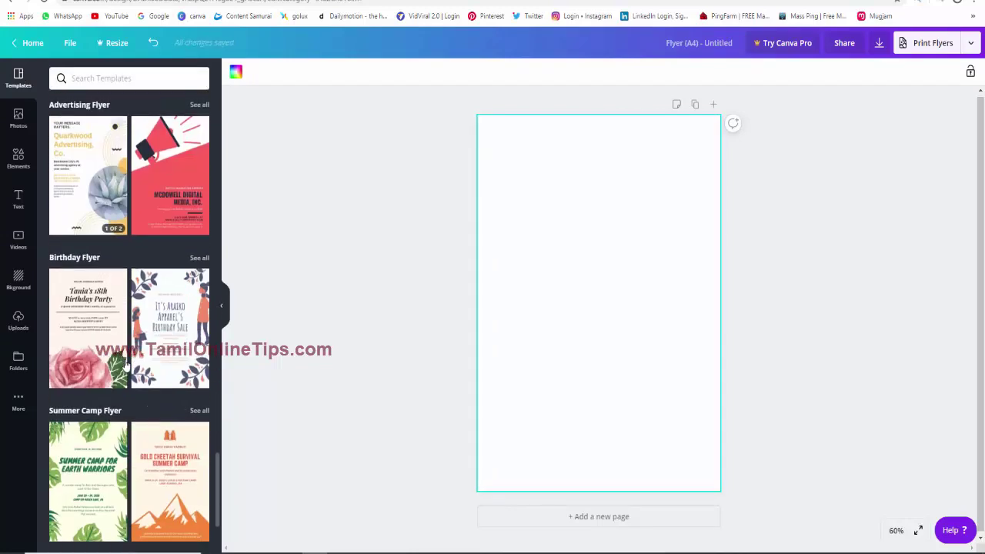
pyautogui.scroll(-1, 126, 365)
pyautogui.scroll(-2, 125, 365)
pyautogui.scroll(-2, 125, 364)
pyautogui.scroll(-4, 125, 359)
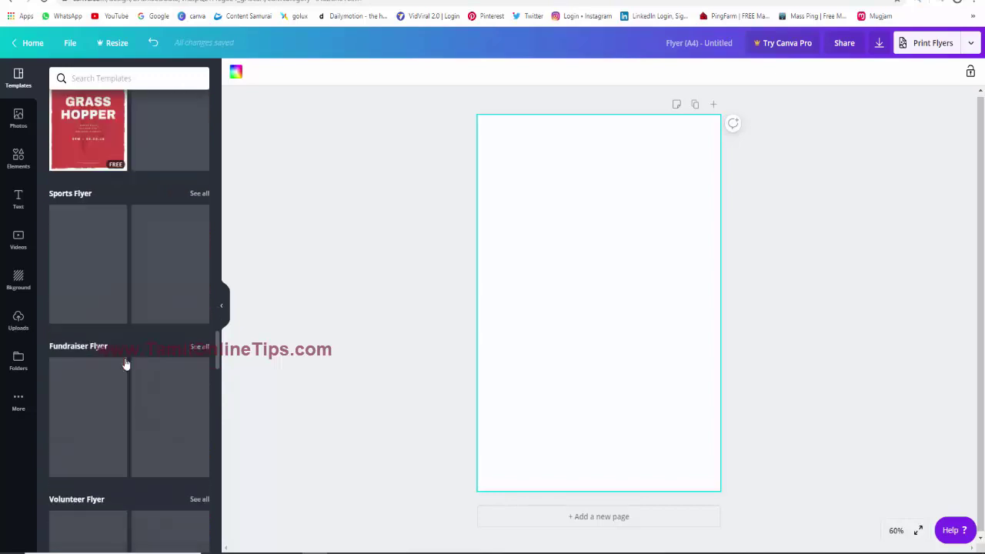
pyautogui.scroll(-3, 135, 321)
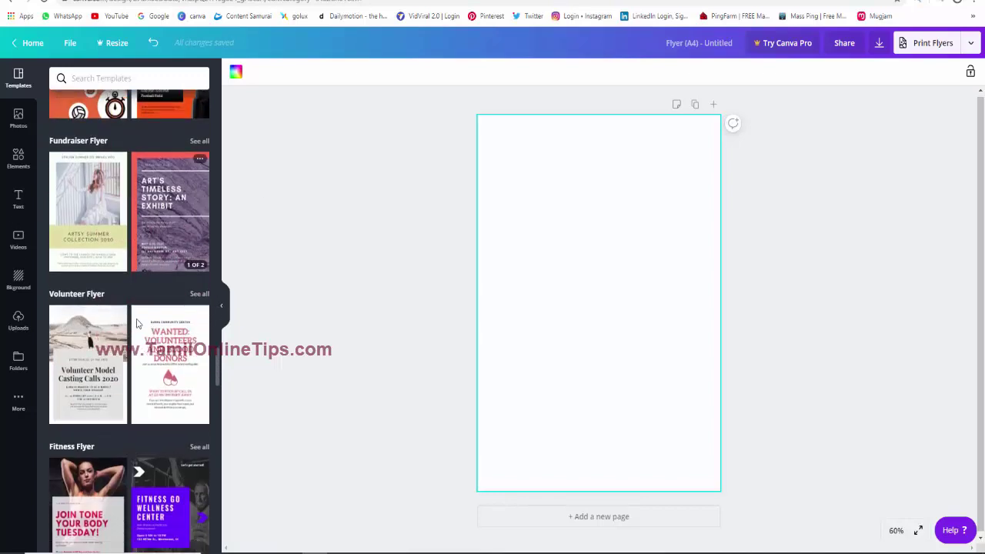
pyautogui.scroll(-4, 137, 322)
pyautogui.scroll(-4, 138, 323)
pyautogui.scroll(-4, 137, 324)
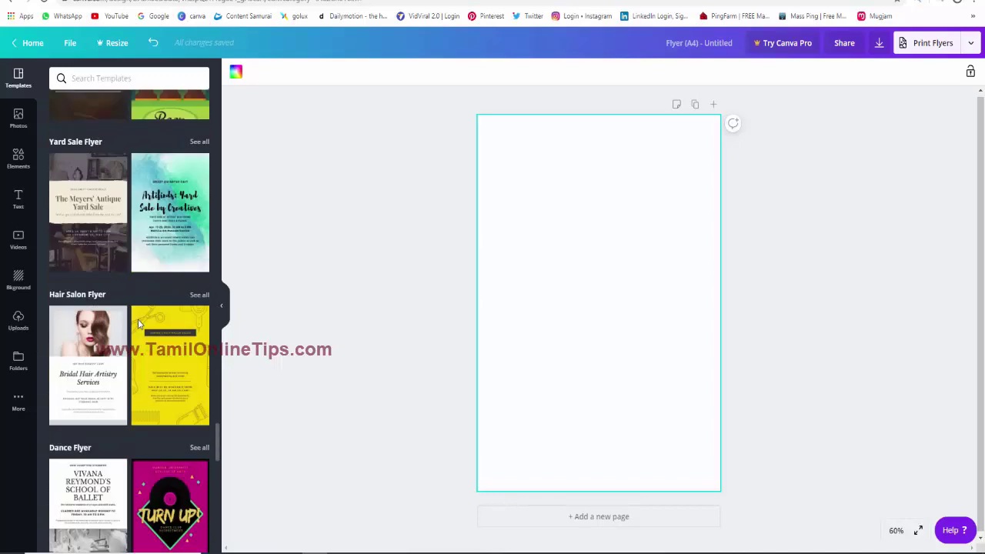
pyautogui.scroll(-1, 137, 324)
pyautogui.scroll(-3, 138, 324)
pyautogui.scroll(-3, 138, 326)
pyautogui.scroll(-4, 139, 327)
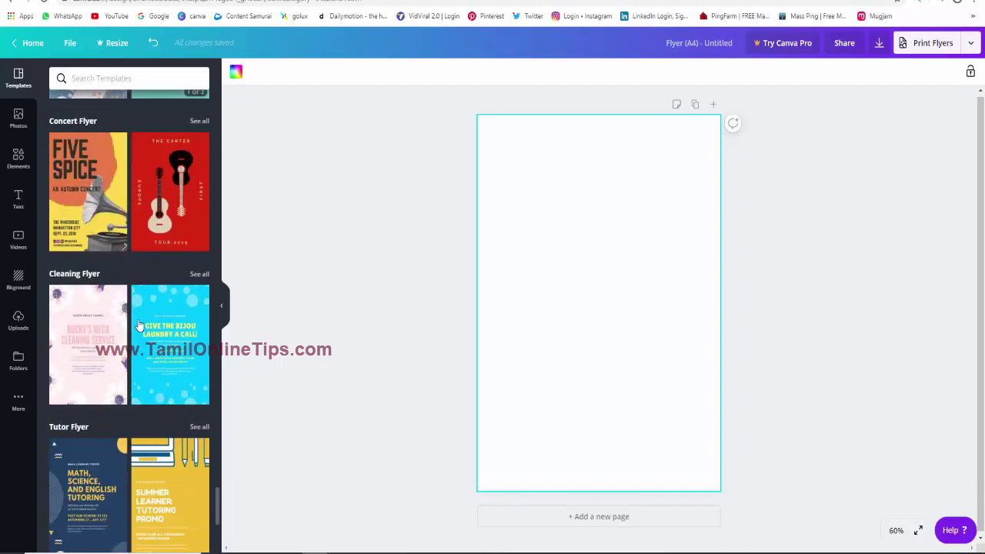
pyautogui.scroll(-2, 138, 327)
pyautogui.scroll(-3, 140, 329)
pyautogui.scroll(-4, 140, 331)
pyautogui.scroll(-4, 139, 332)
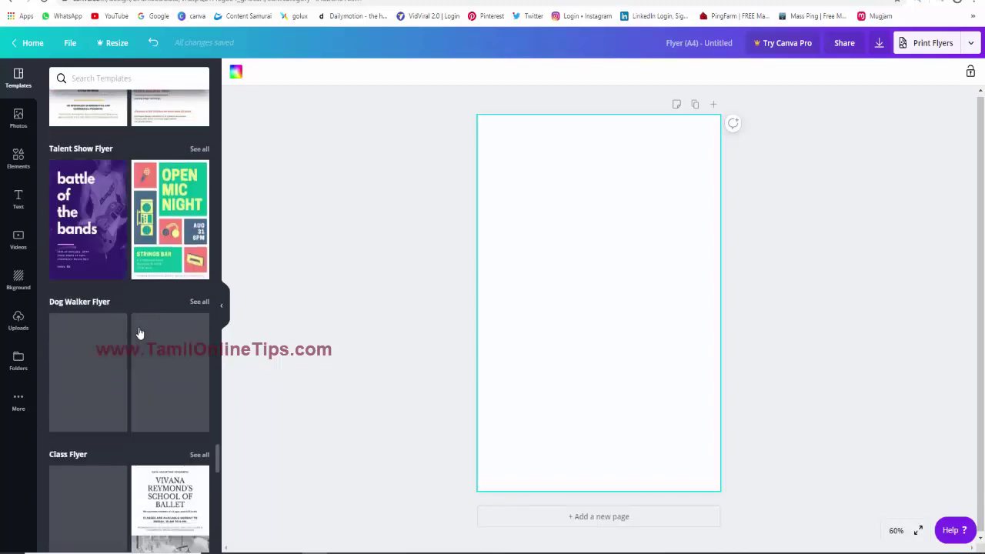
pyautogui.scroll(7, 139, 332)
pyautogui.scroll(10, 139, 331)
pyautogui.scroll(8, 140, 331)
pyautogui.scroll(7, 139, 327)
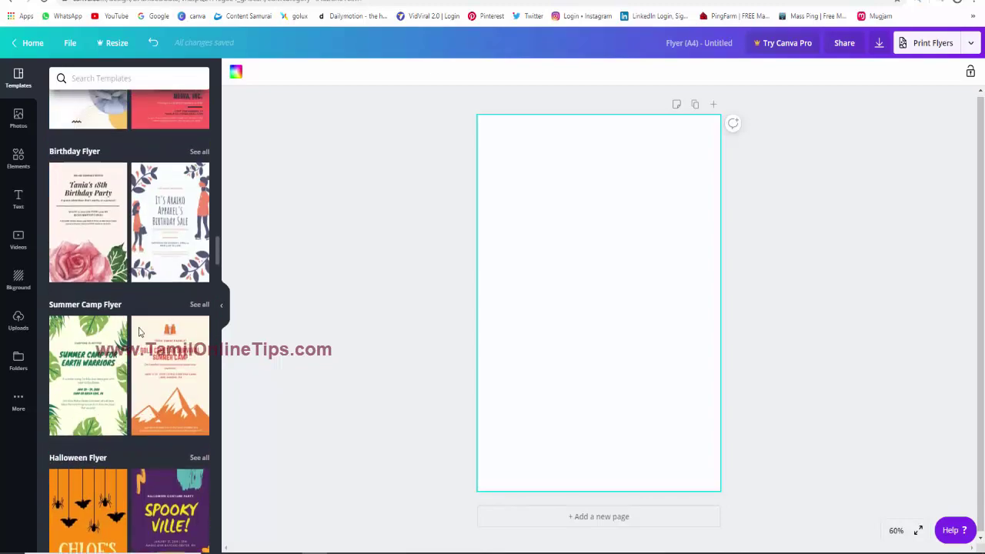
pyautogui.scroll(7, 139, 327)
pyautogui.scroll(7, 138, 329)
pyautogui.scroll(7, 139, 331)
pyautogui.scroll(-4, 139, 330)
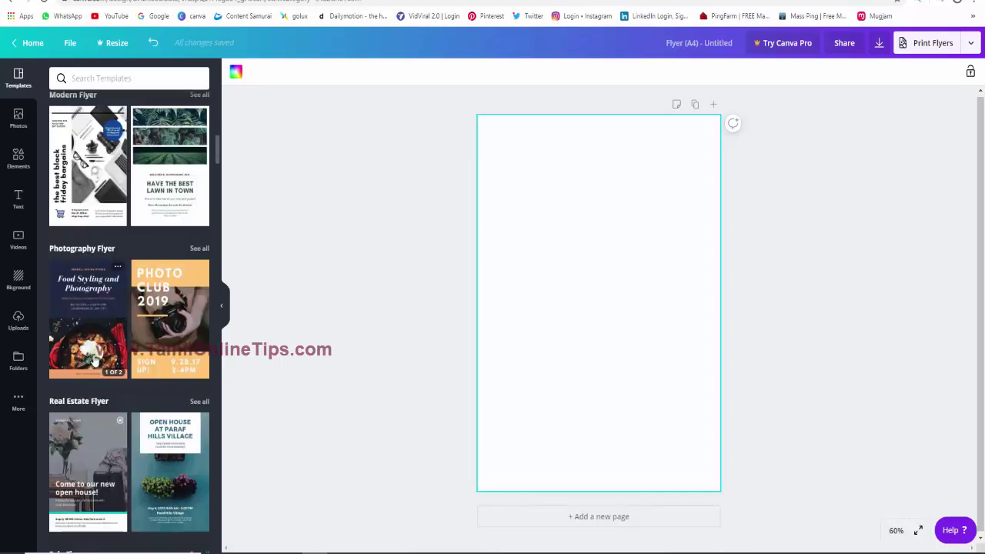
# Apply the Navy Blue Food Photography Flyer template and retitle it 'Home Foodiee'.
pyautogui.click(82, 291)
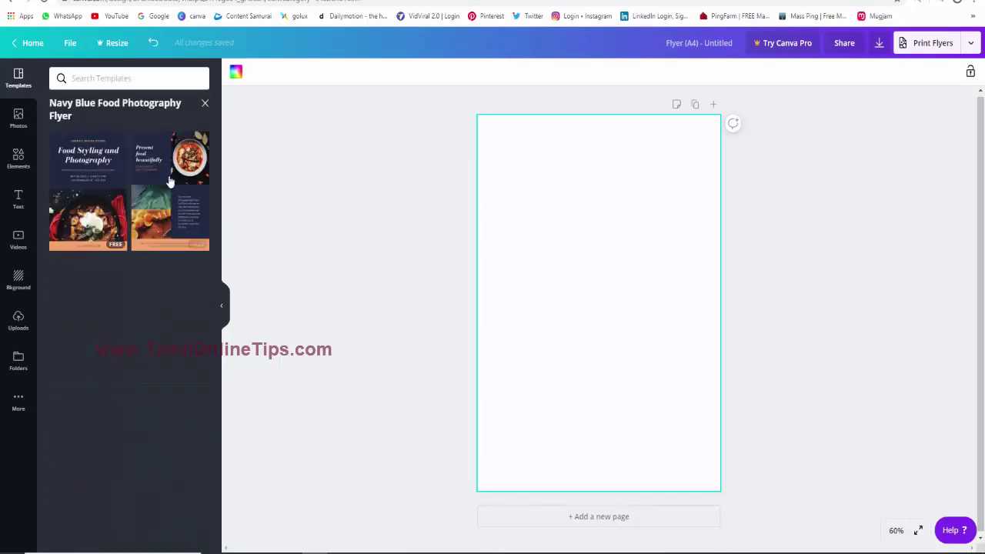
pyautogui.click(66, 164)
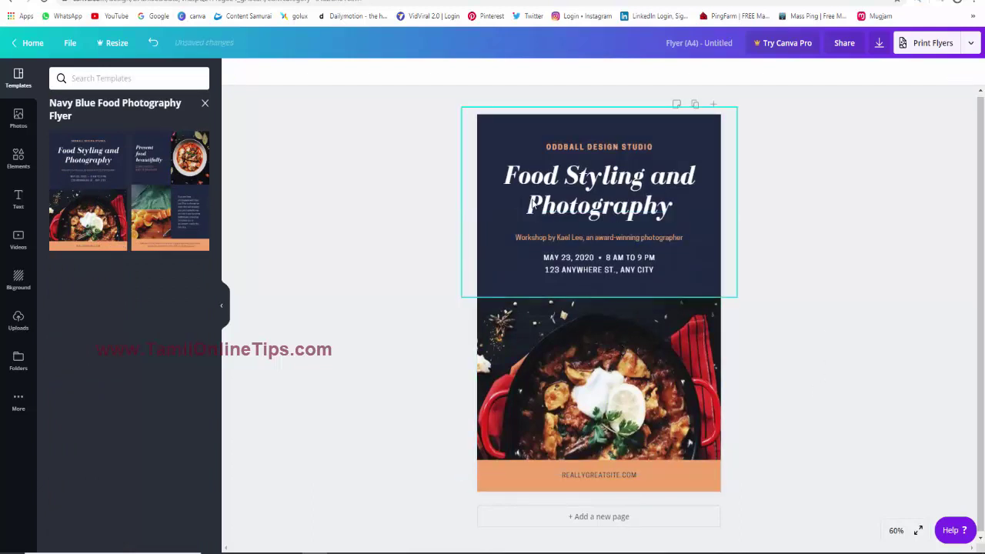
pyautogui.click(520, 175)
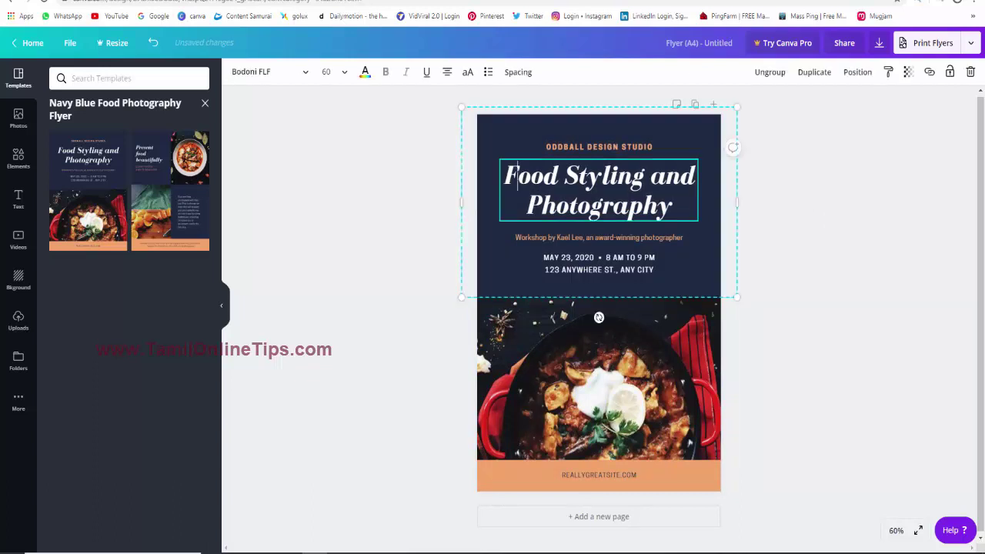
pyautogui.moveTo(505, 175); pyautogui.dragTo(696, 211)
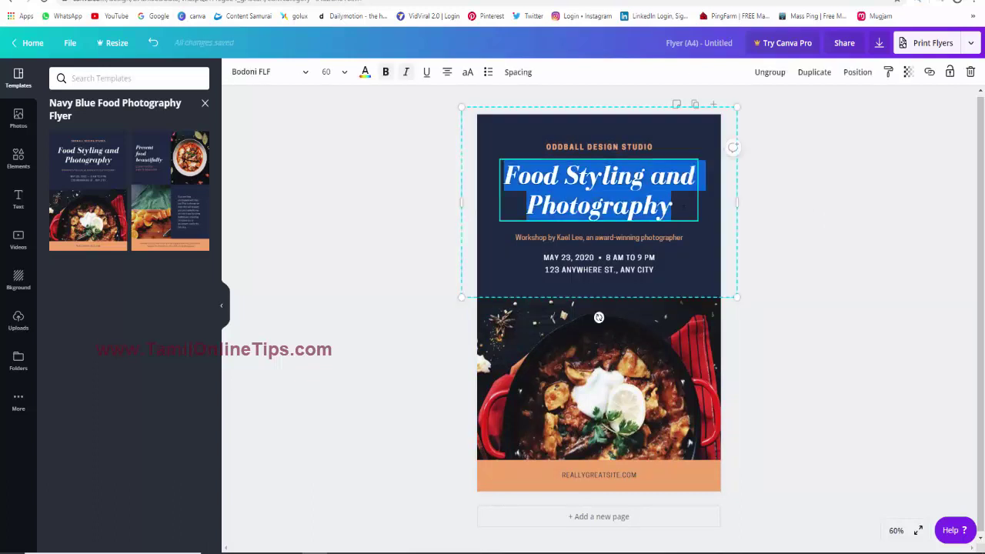
pyautogui.press('BackSpace')
pyautogui.write('Hoe')
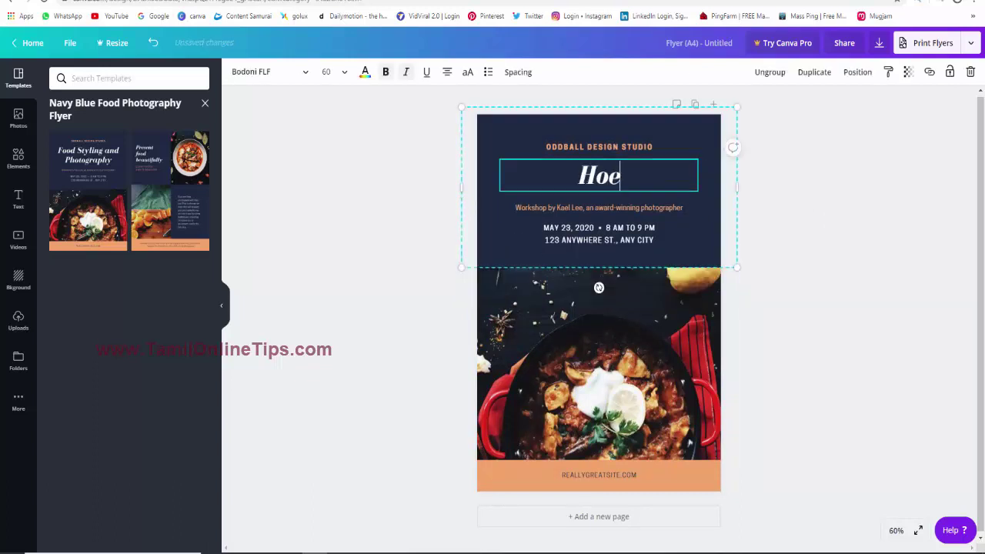
pyautogui.press('BackSpace')
pyautogui.write('M')
pyautogui.press('BackSpace')
pyautogui.press('BackSpace')
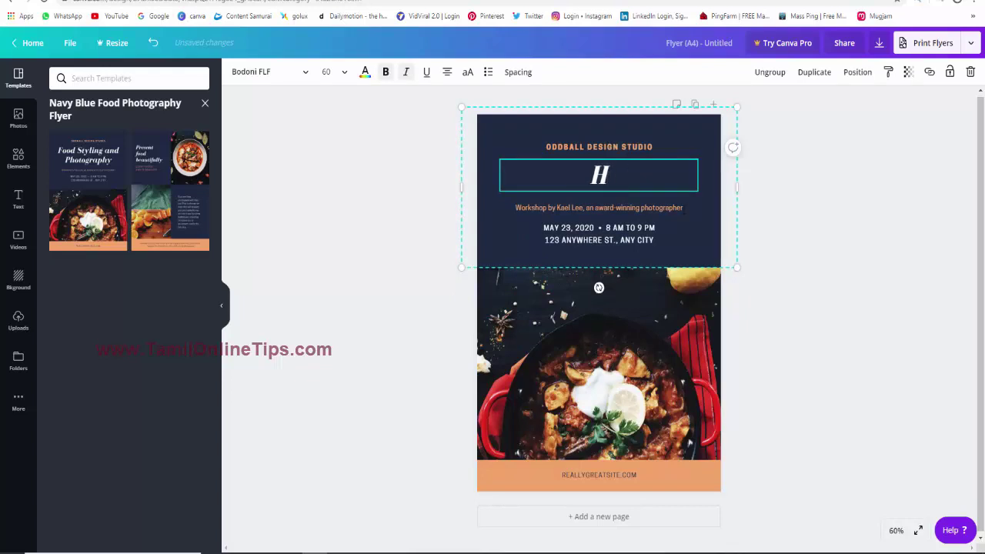
pyautogui.write('ome F')
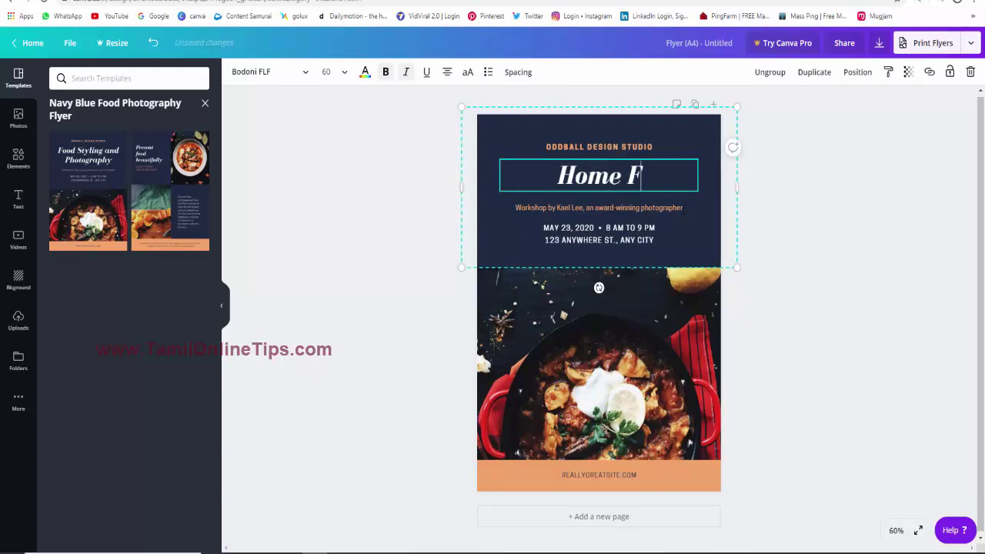
pyautogui.write('oodiee')
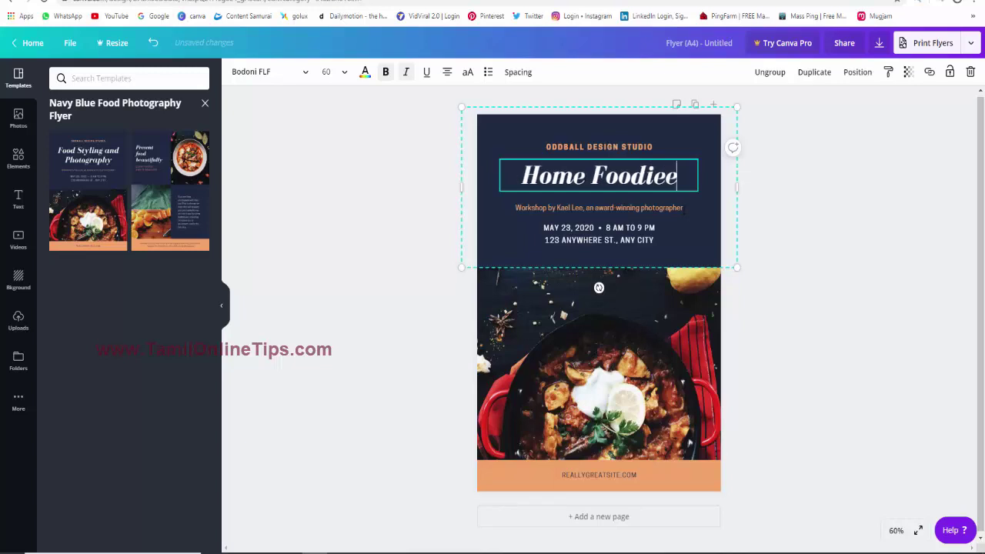
pyautogui.press('Escape')
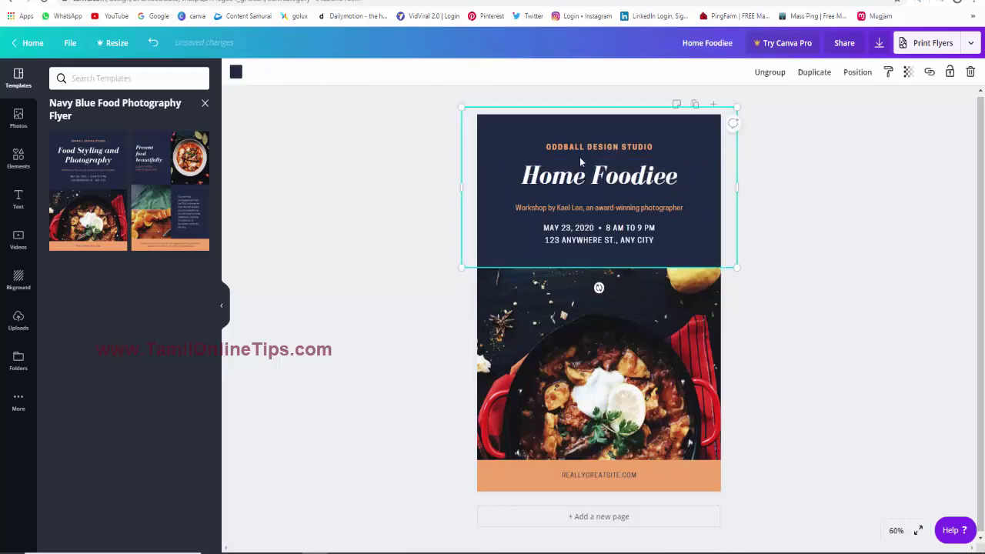
pyautogui.click(575, 148)
# Change the small text lines to 'BEST EVER' and 'Eat Full ....Best Result'.
pyautogui.moveTo(543, 146); pyautogui.dragTo(654, 147)
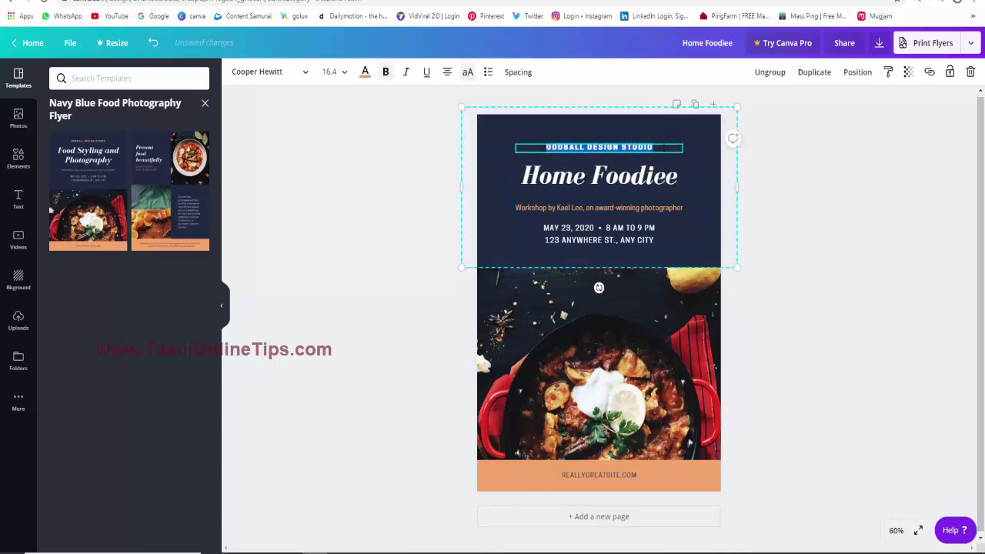
pyautogui.write('BEST E')
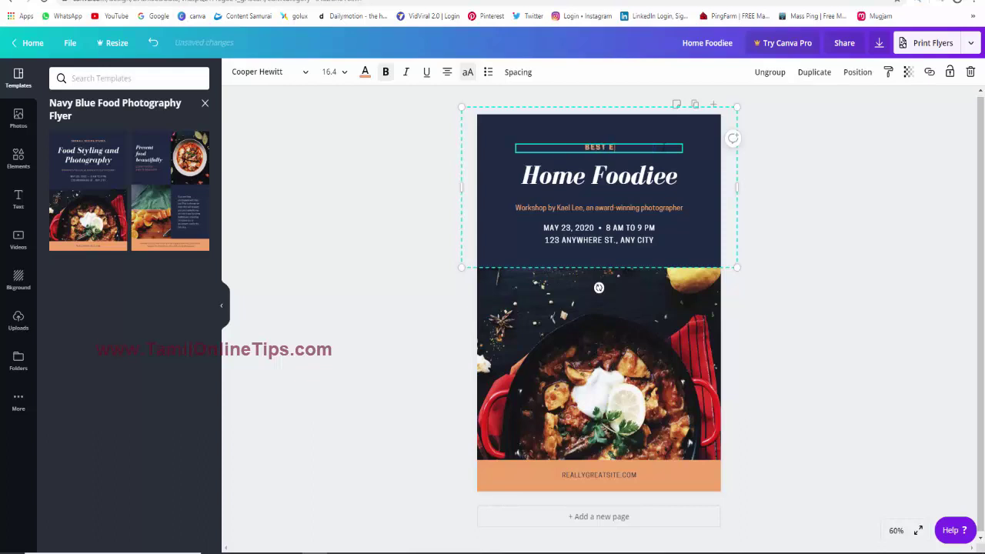
pyautogui.write('VEN')
pyautogui.click(893, 236)
pyautogui.click(519, 209)
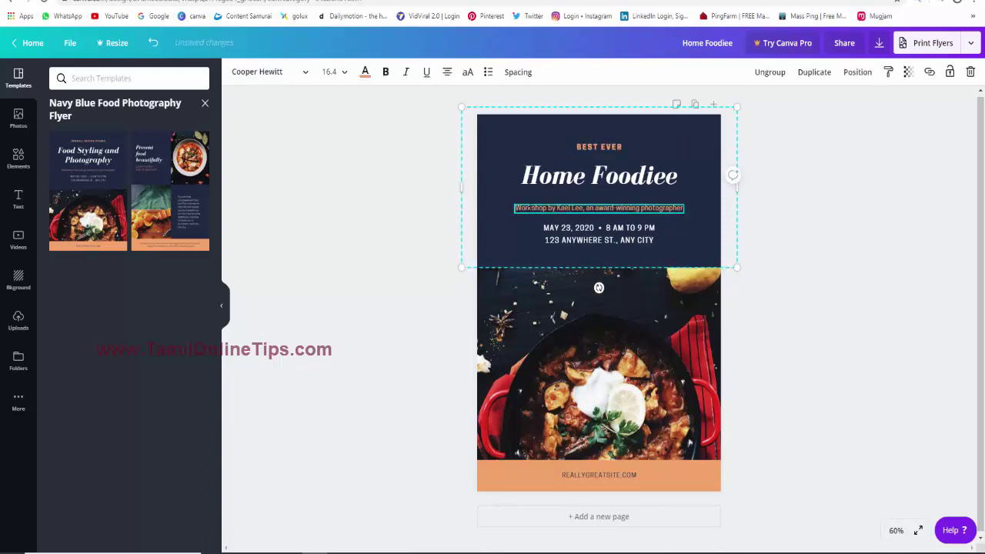
pyautogui.moveTo(514, 208); pyautogui.dragTo(691, 208)
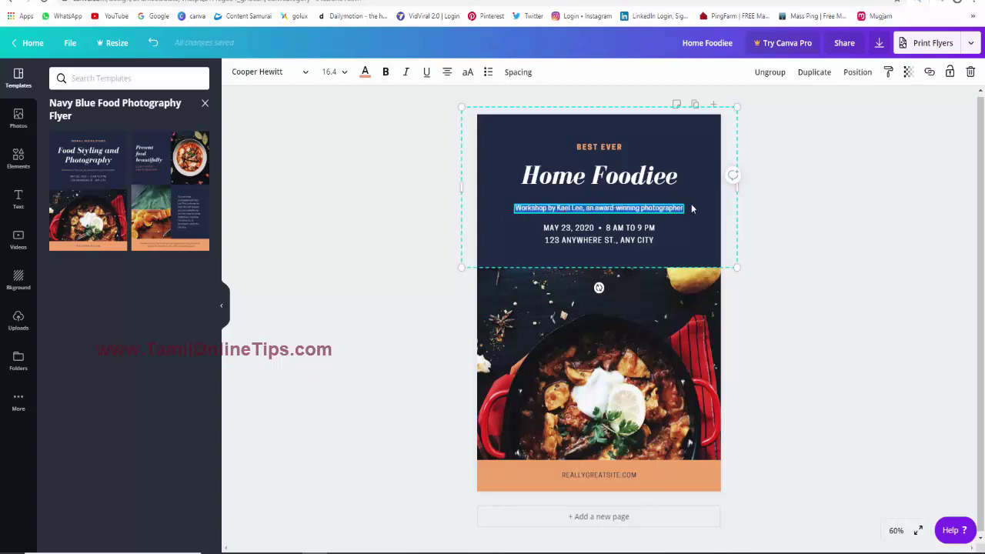
pyautogui.write('Eat Full')
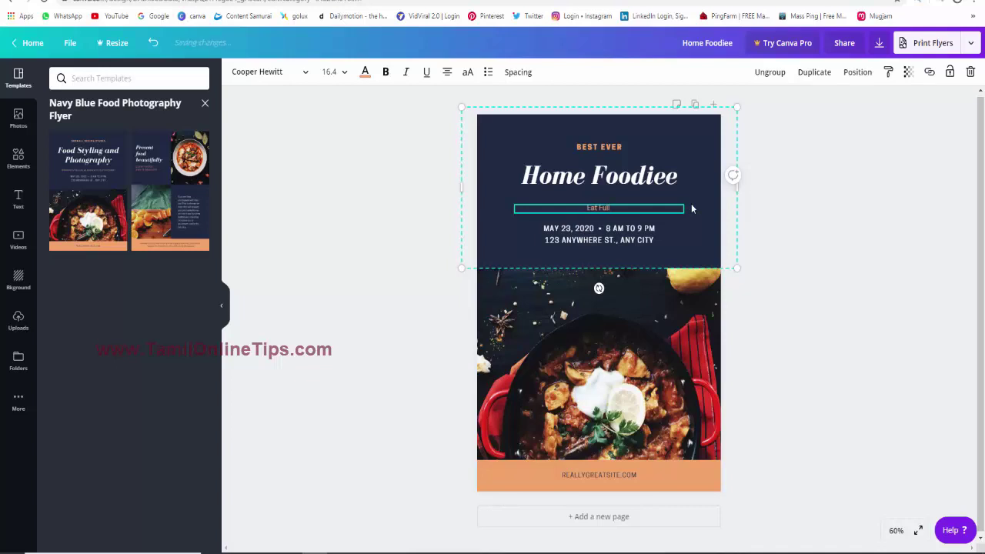
pyautogui.write(' Be')
pyautogui.write('st Res')
pyautogui.write('ult')
pyautogui.press('BackSpace')
pyautogui.press('Escape')
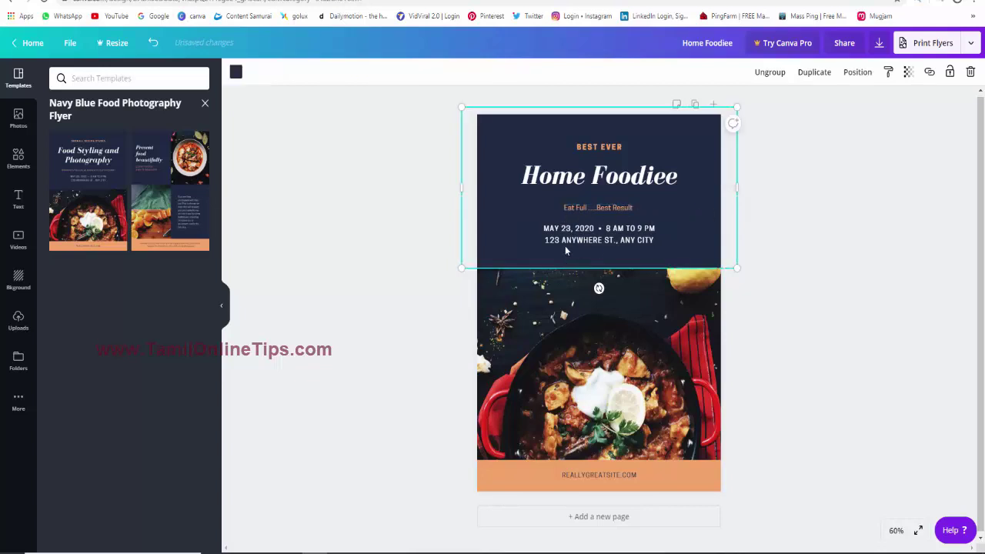
# Replace the date line with '123,MAIN HALL ,NEAR PSK MAHAL,CANTONEMENT ,CHENNAI 60001'.
pyautogui.click(569, 240)
pyautogui.moveTo(543, 228); pyautogui.dragTo(667, 240)
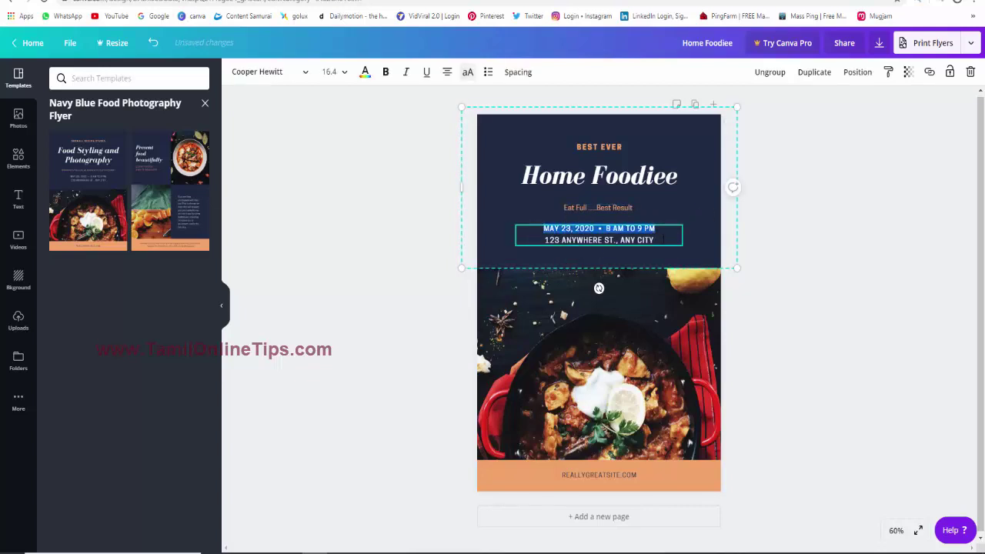
pyautogui.write('123')
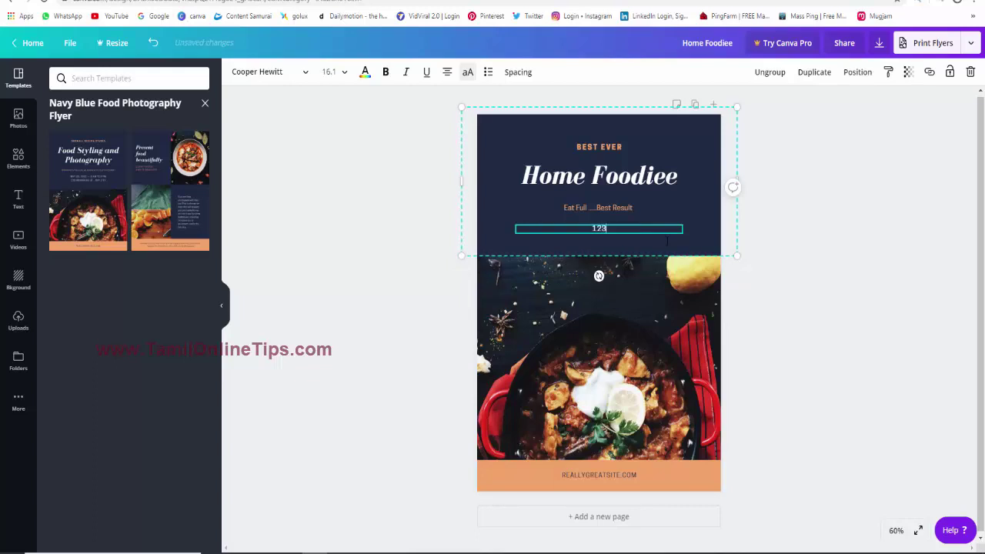
pyautogui.write(',MA')
pyautogui.write('IN H')
pyautogui.write('AL')
pyautogui.write('L ,NEAR ')
pyautogui.write('PSK')
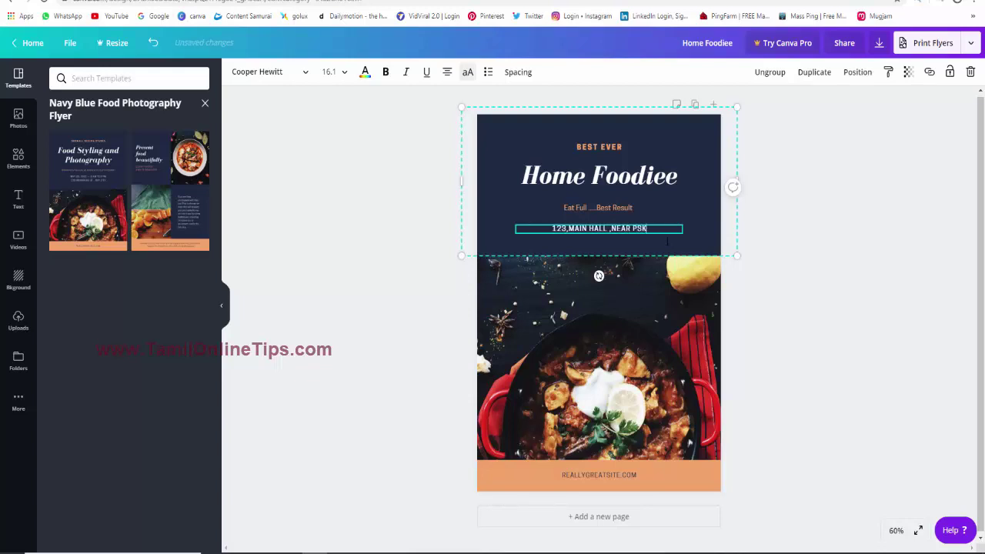
pyautogui.write(' MAHA')
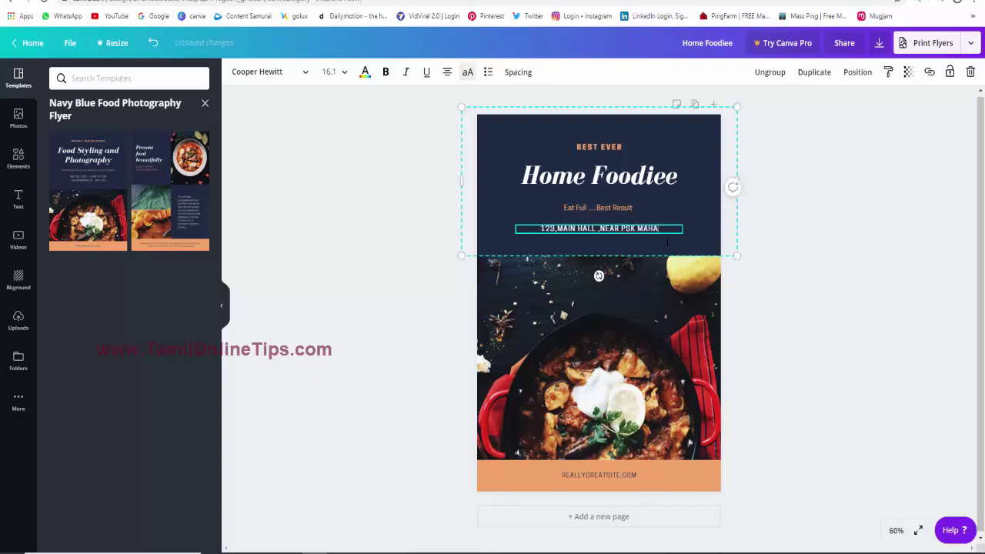
pyautogui.write('L')
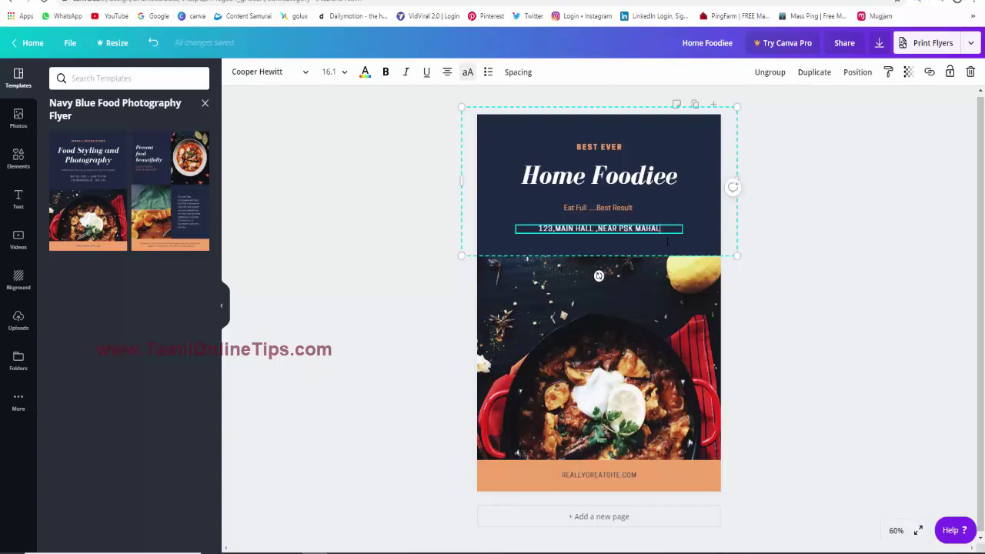
pyautogui.write(',CAN')
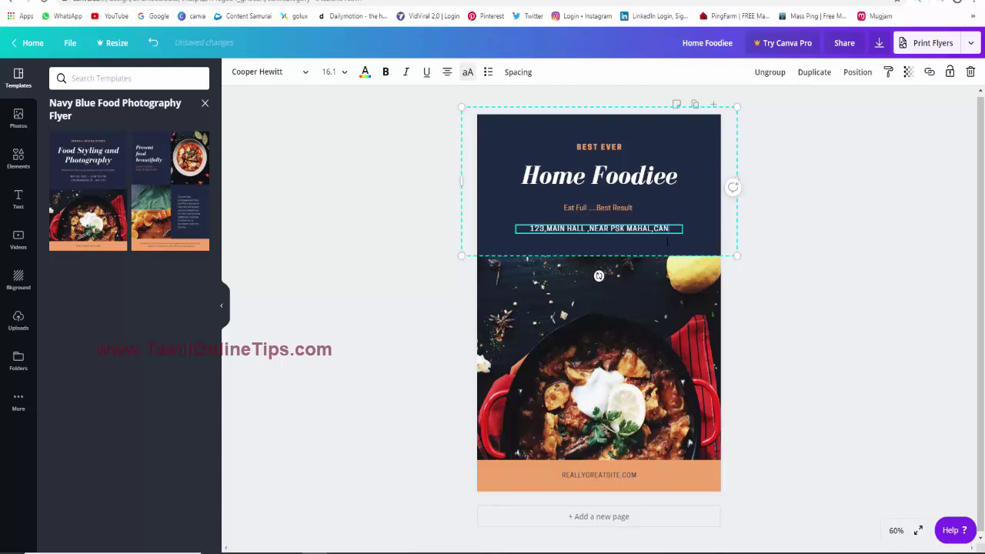
pyautogui.write('TONEMT')
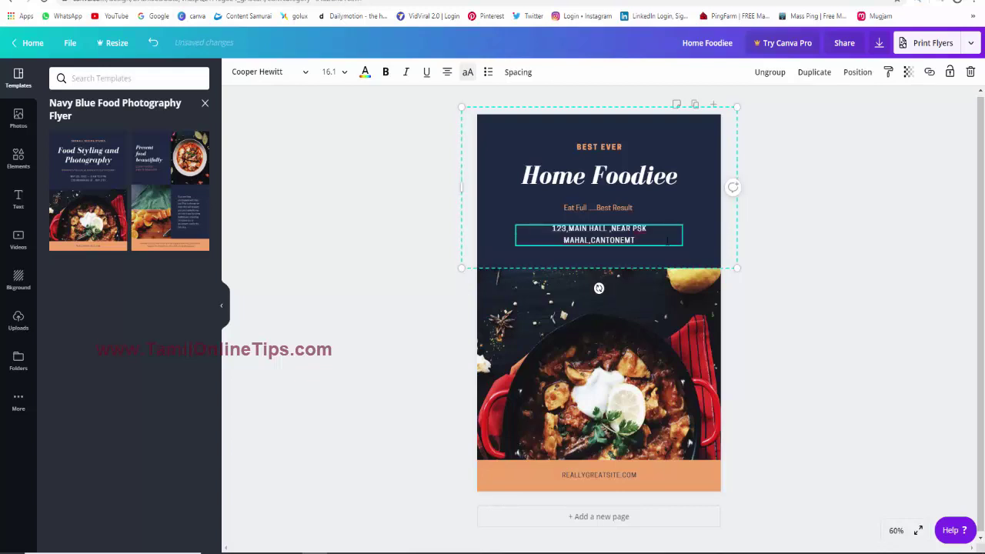
pyautogui.press('BackSpace')
pyautogui.write('ENT')
pyautogui.write(' ,CH')
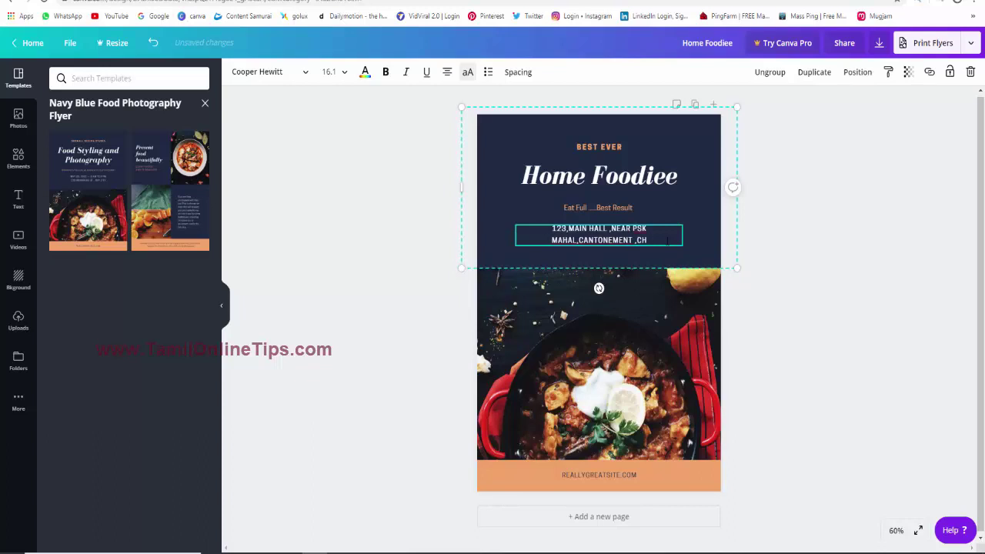
pyautogui.write('EB')
pyautogui.press('BackSpace')
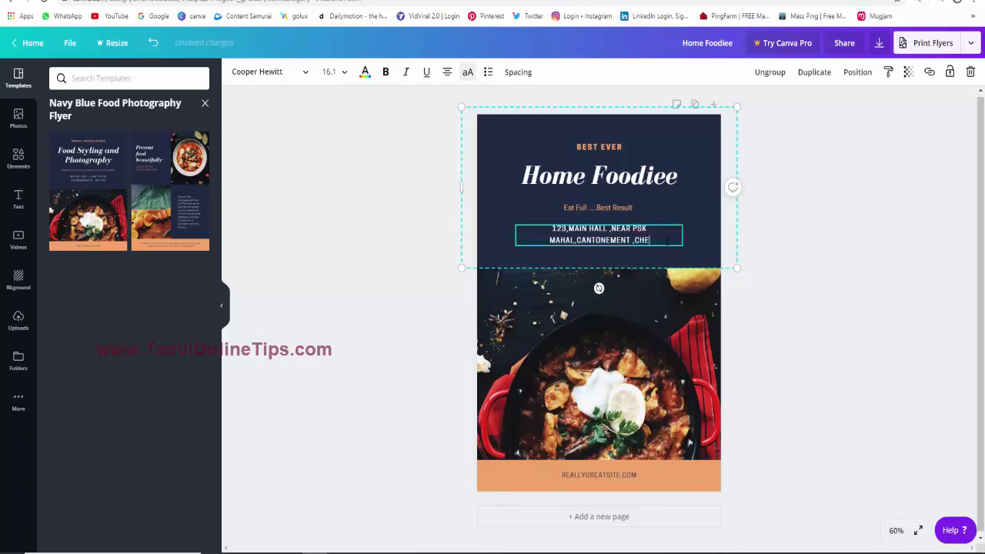
pyautogui.write('NNAI')
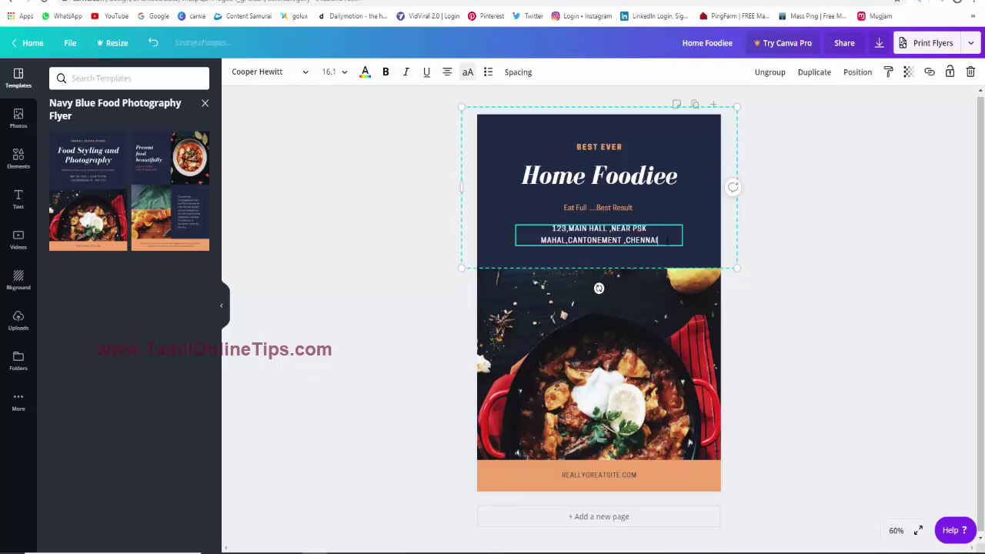
pyautogui.write(' 600')
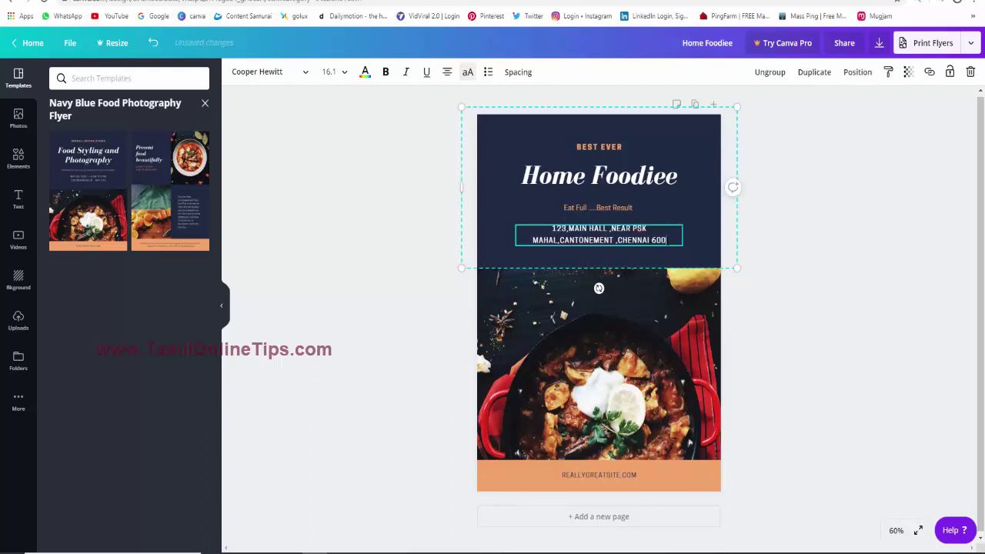
pyautogui.write('001')
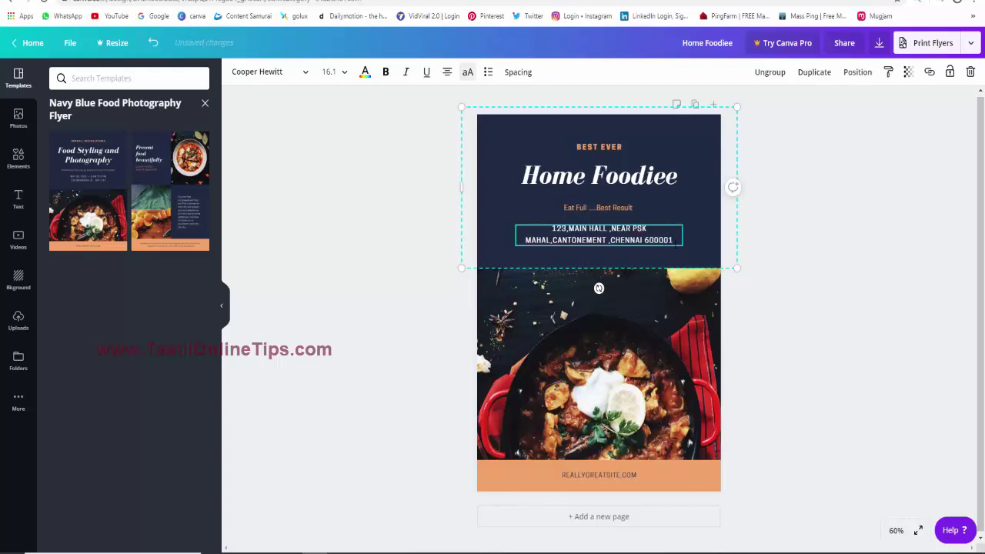
pyautogui.press('Delete')
pyautogui.click(697, 248)
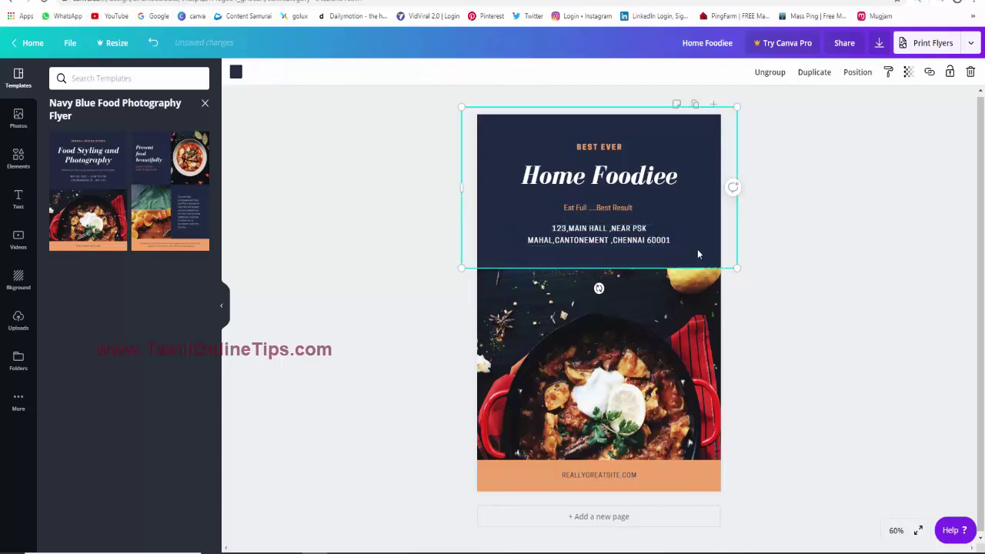
pyautogui.click(608, 323)
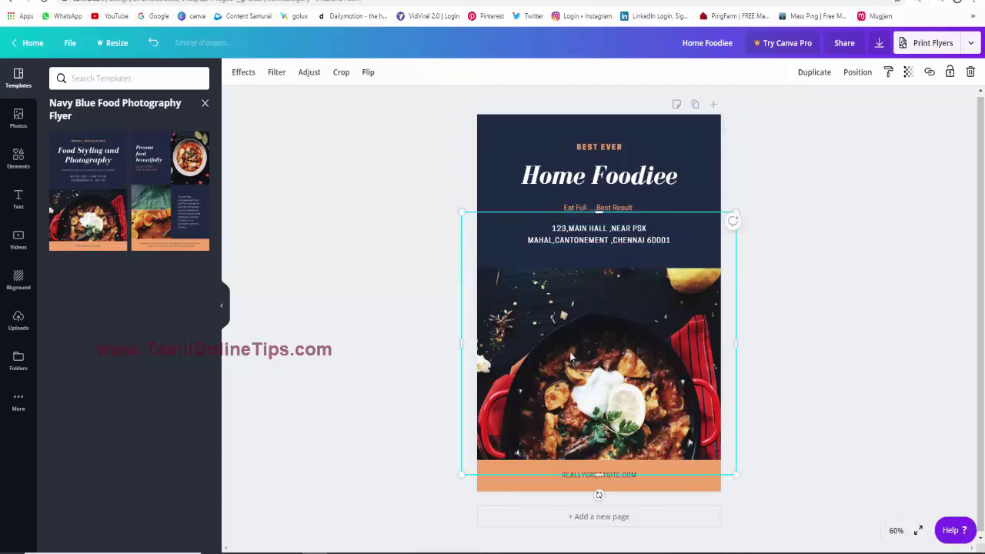
# Search the stock photo library for 'food', fixing a misspelt search and an accidental deletion.
pyautogui.click(19, 119)
pyautogui.click(89, 79)
pyautogui.write('fl')
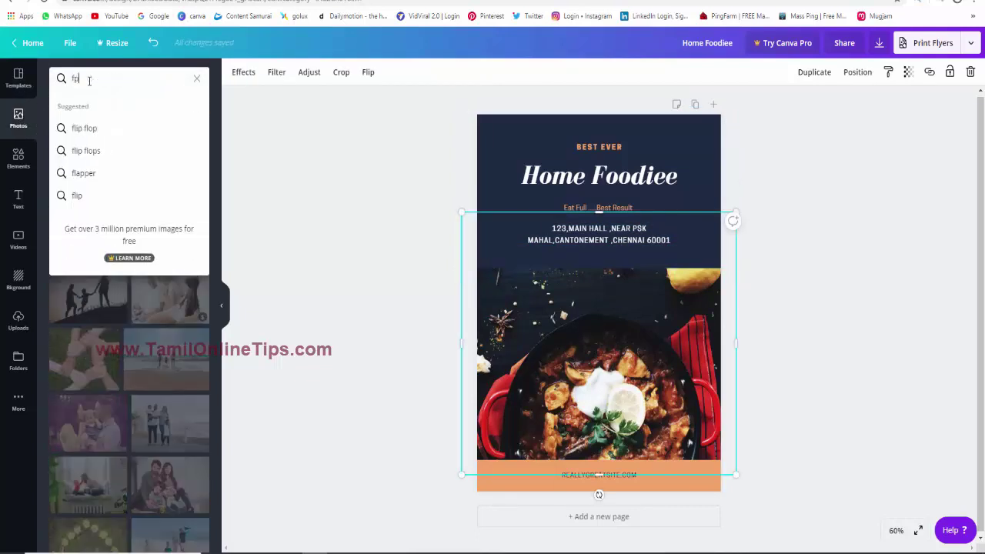
pyautogui.press('Return')
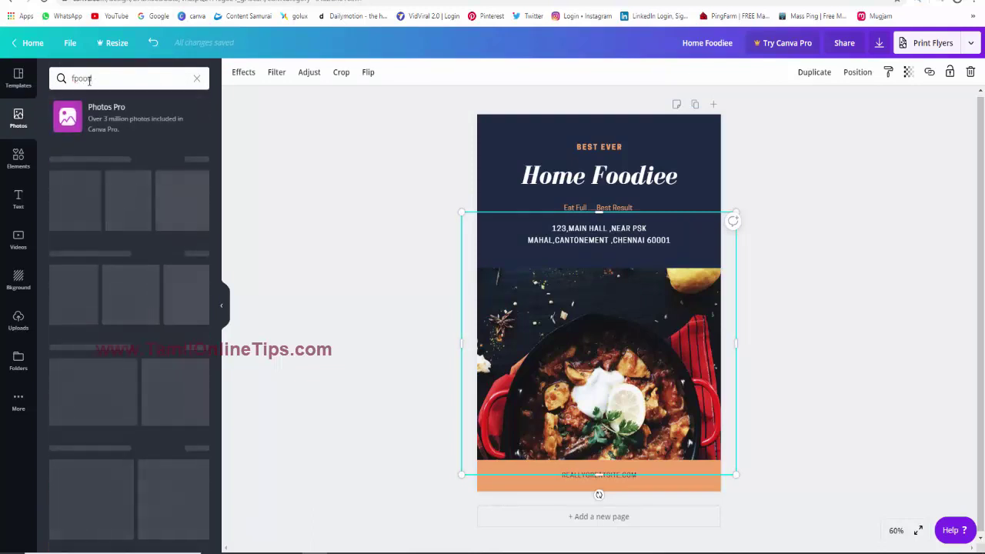
pyautogui.press('Delete')
pyautogui.write('d')
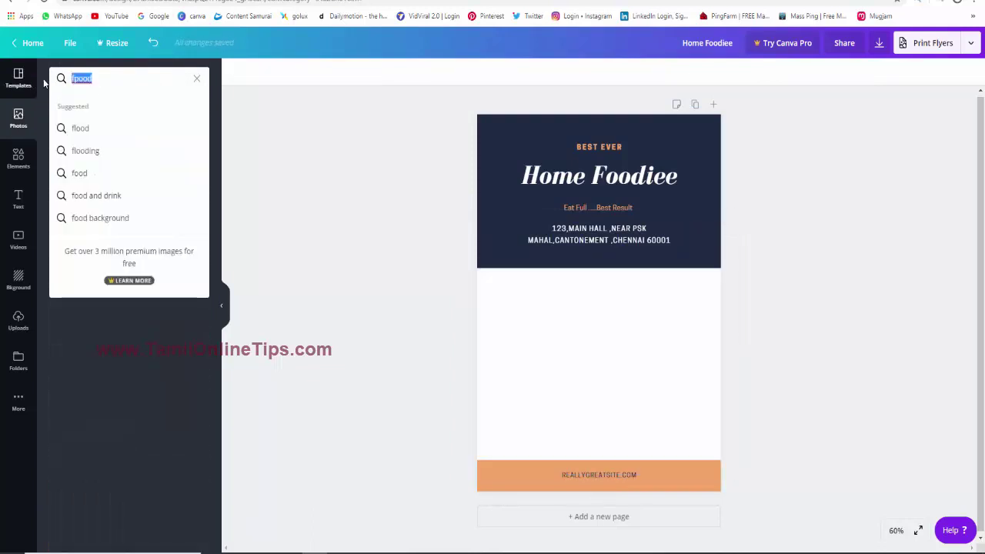
pyautogui.press('Return')
pyautogui.hotkey('ctrl', 'z')
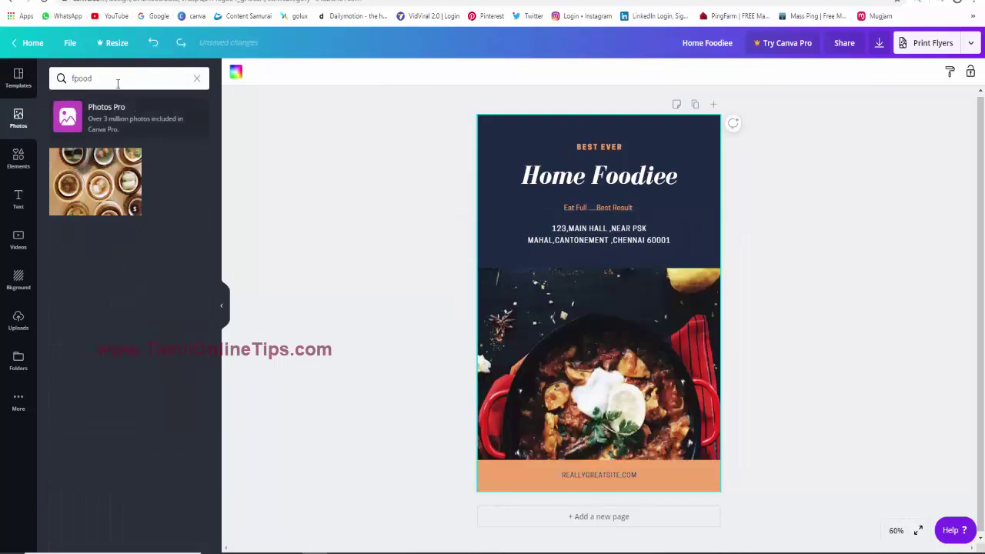
pyautogui.click(98, 72)
pyautogui.press('BackSpace')
pyautogui.press('BackSpace')
pyautogui.press('BackSpace')
pyautogui.press('BackSpace')
pyautogui.press('BackSpace')
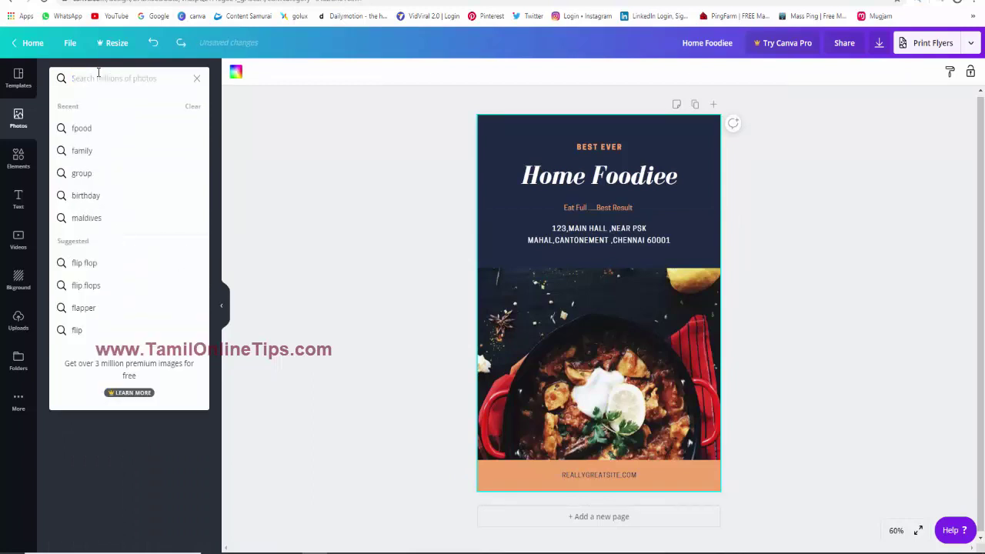
pyautogui.write('food')
pyautogui.press('Return')
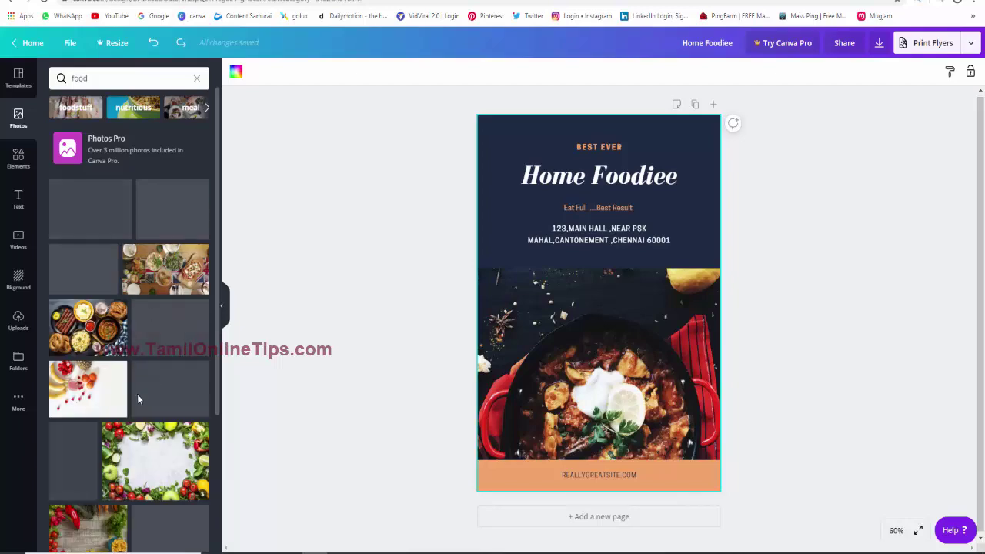
# Try vegetable and pancake photos on the flyer, settling on the red tomatoes close-up.
pyautogui.moveTo(171, 209); pyautogui.dragTo(615, 361)
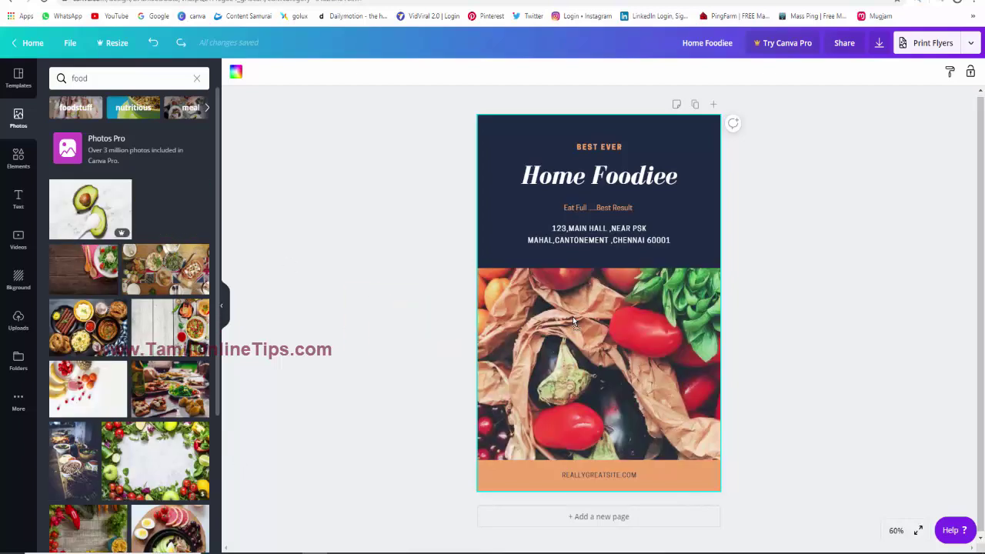
pyautogui.scroll(-2, 129, 323)
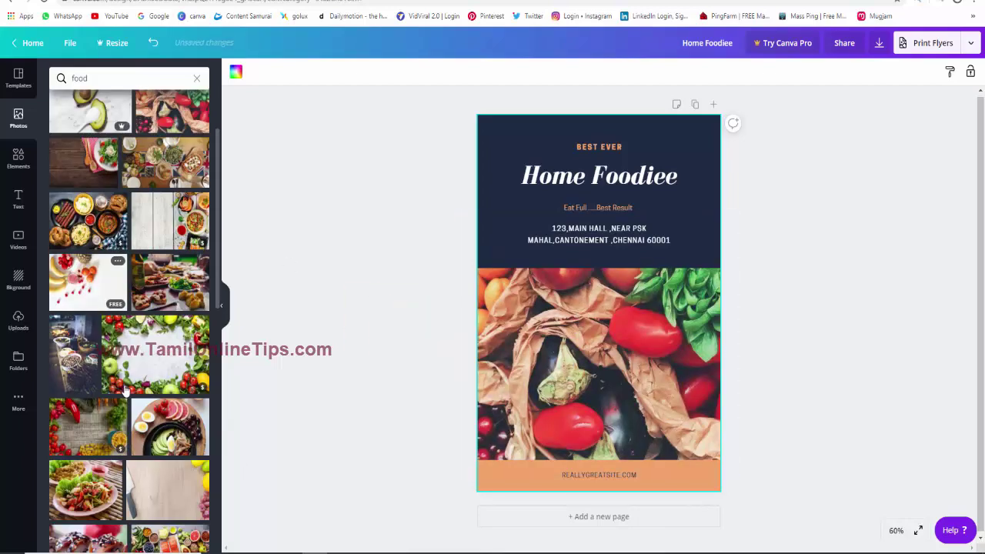
pyautogui.scroll(-2, 129, 323)
pyautogui.scroll(-2, 141, 389)
pyautogui.scroll(-2, 134, 447)
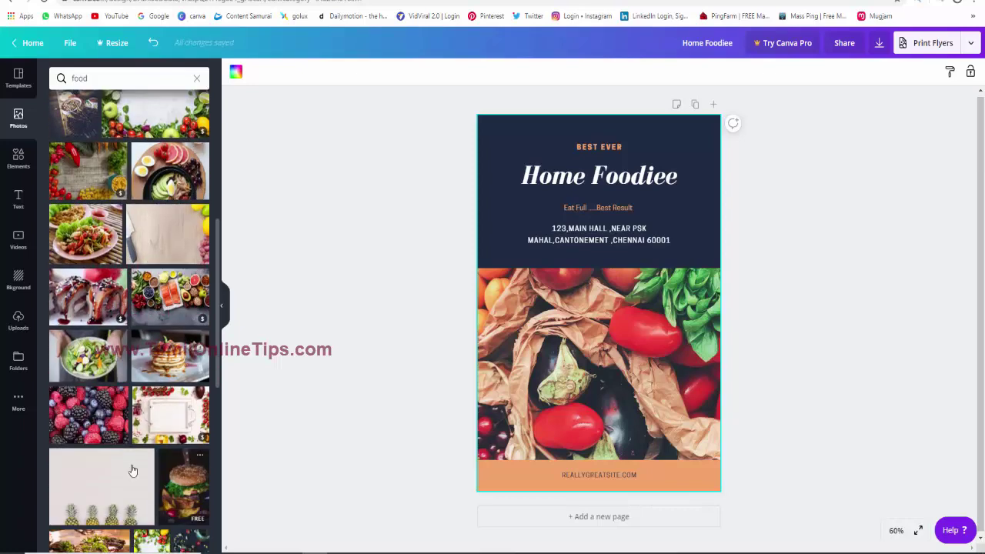
pyautogui.moveTo(166, 377); pyautogui.dragTo(558, 323)
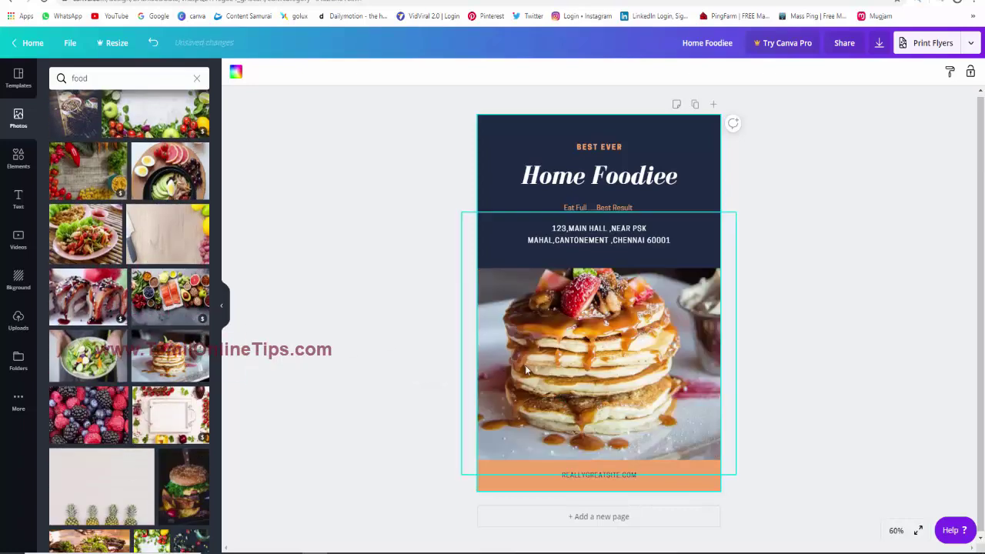
pyautogui.scroll(-2, 153, 453)
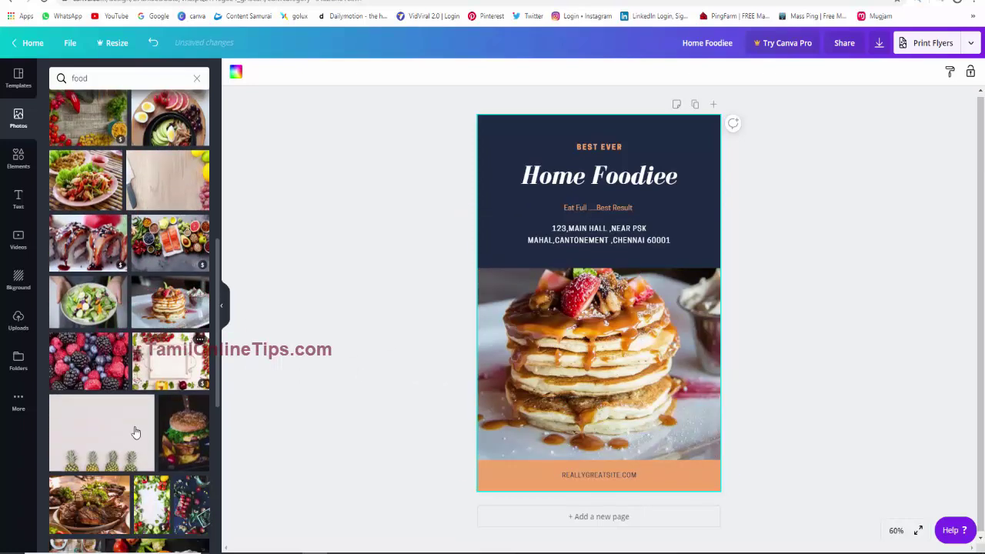
pyautogui.scroll(-2, 138, 450)
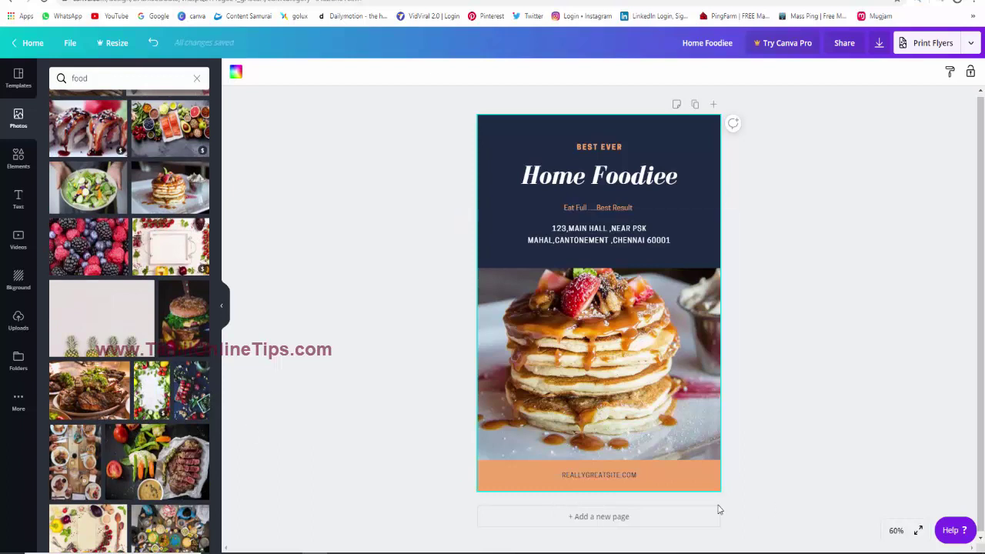
pyautogui.scroll(-1, 166, 420)
pyautogui.scroll(-2, 165, 420)
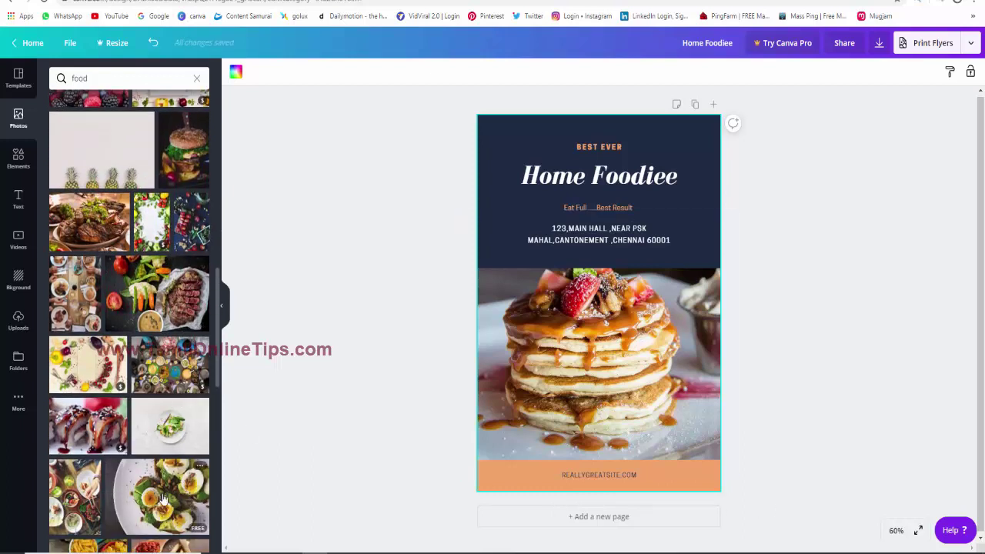
pyautogui.moveTo(157, 496); pyautogui.dragTo(558, 353)
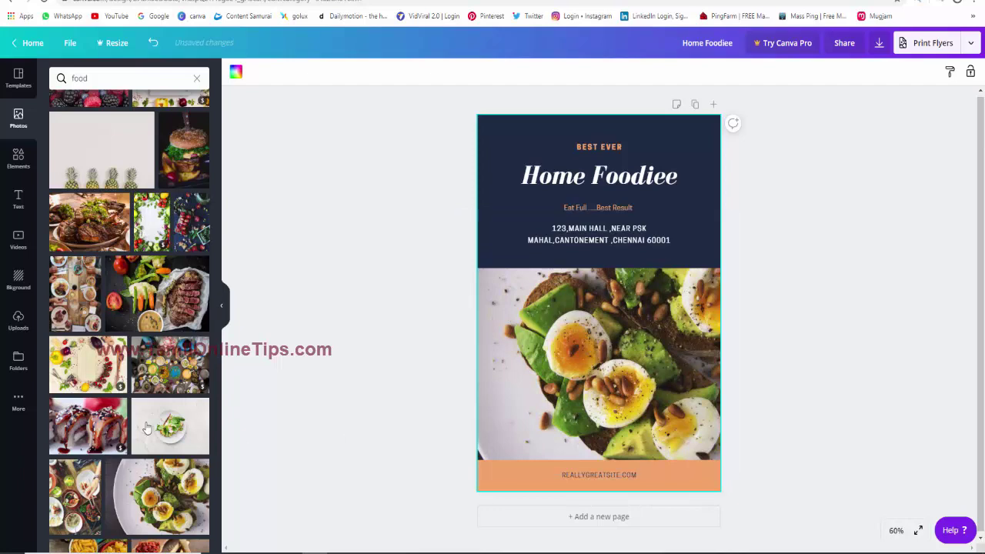
pyautogui.scroll(-3, 93, 400)
pyautogui.scroll(-1, 94, 399)
pyautogui.moveTo(114, 373); pyautogui.dragTo(639, 367)
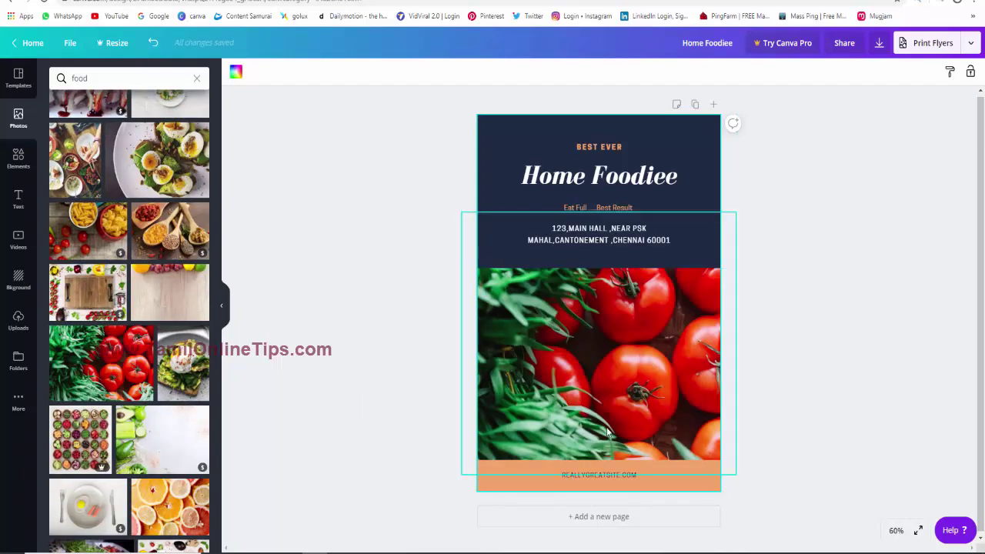
# Change the flyer's dark header block background to black.
pyautogui.click(496, 203)
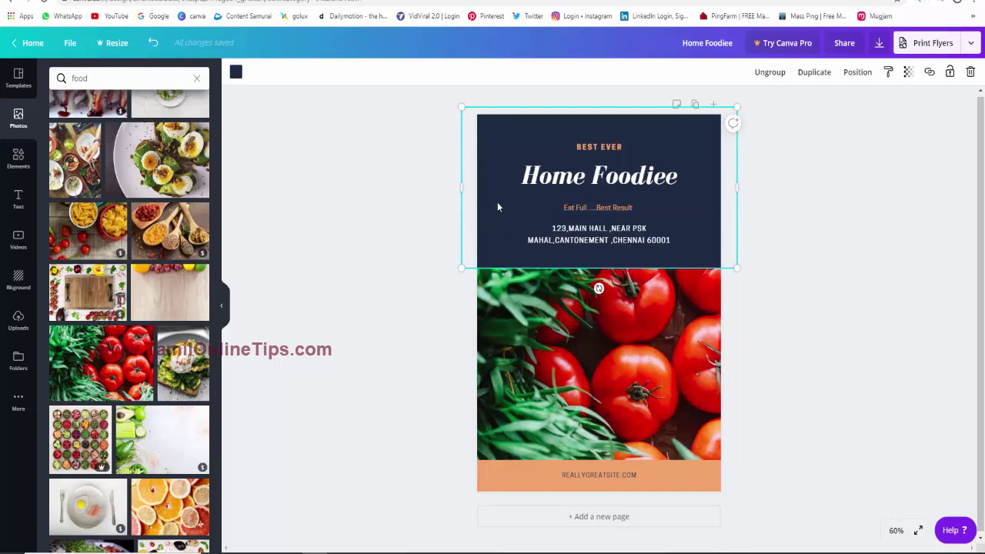
pyautogui.click(236, 72)
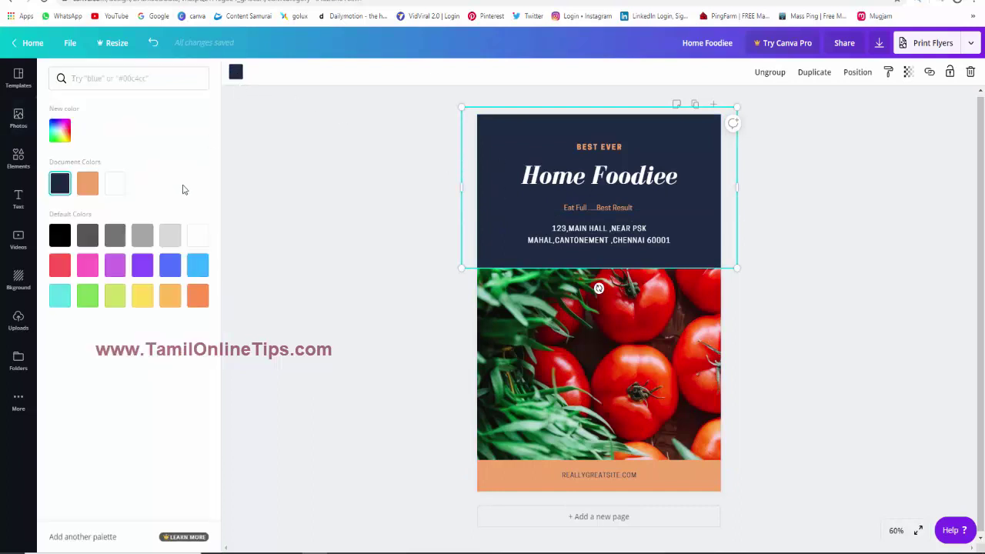
pyautogui.click(115, 240)
pyautogui.click(559, 159)
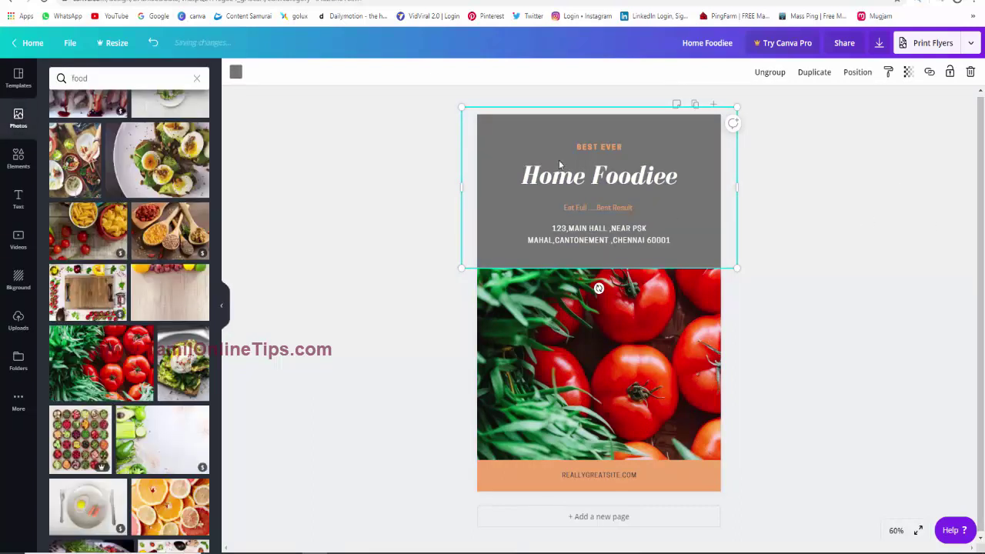
pyautogui.click(236, 72)
pyautogui.click(60, 234)
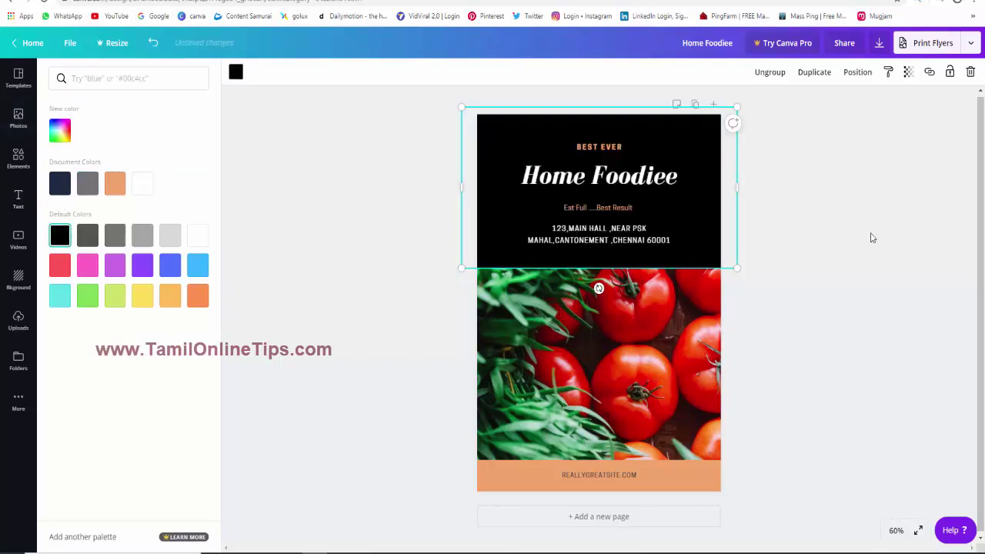
pyautogui.click(871, 238)
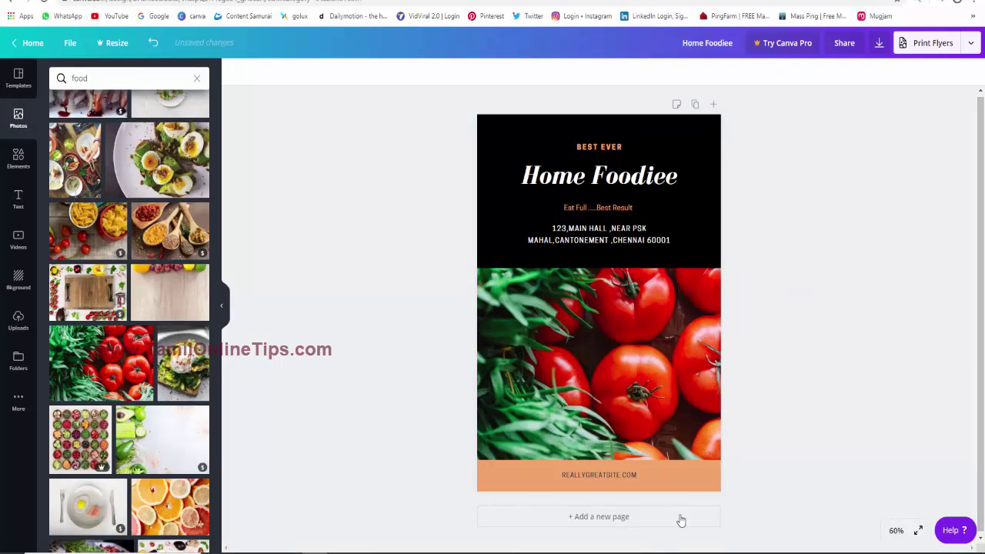
# Recolour the orange footer strip with a deep blue-purple custom colour.
pyautogui.click(667, 469)
pyautogui.click(235, 72)
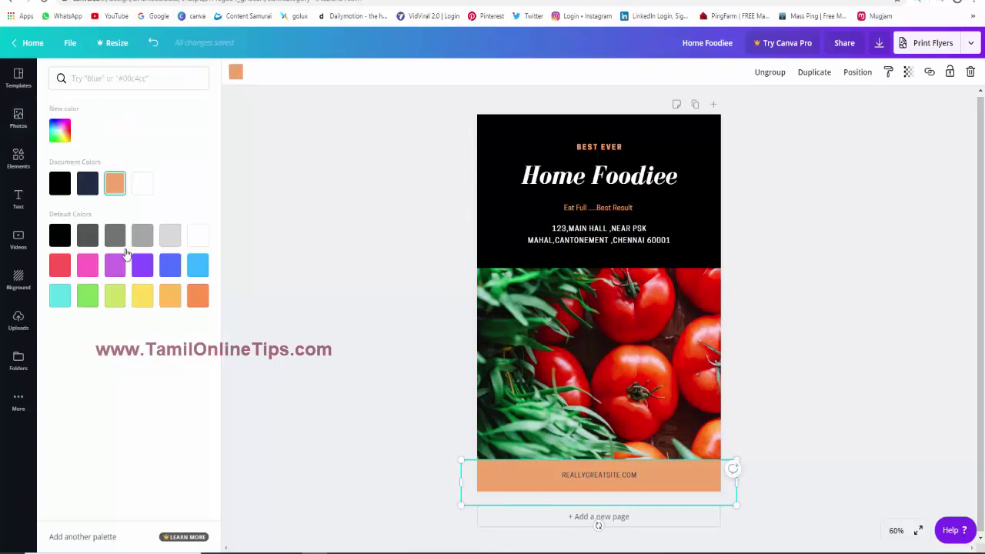
pyautogui.click(60, 132)
pyautogui.click(157, 228)
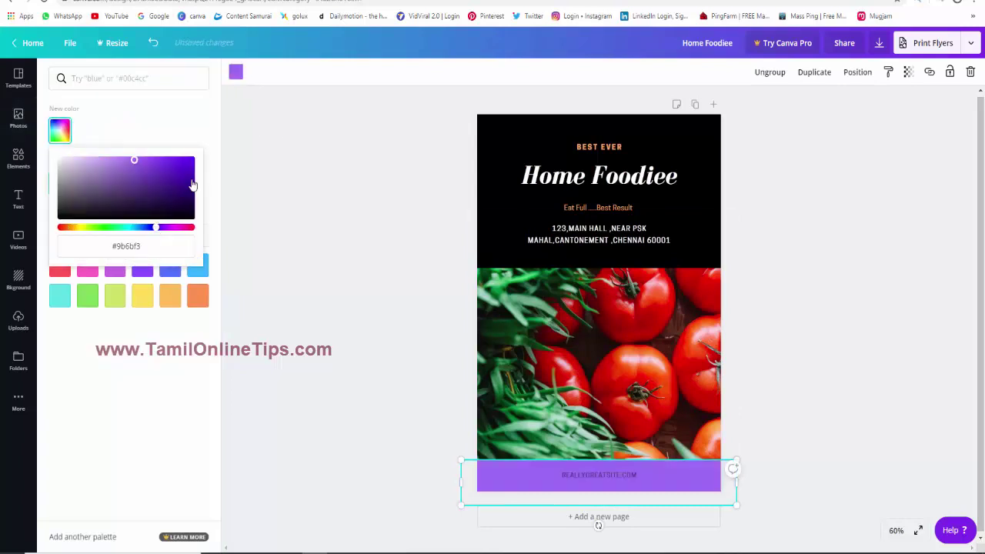
pyautogui.moveTo(193, 185); pyautogui.dragTo(231, 159)
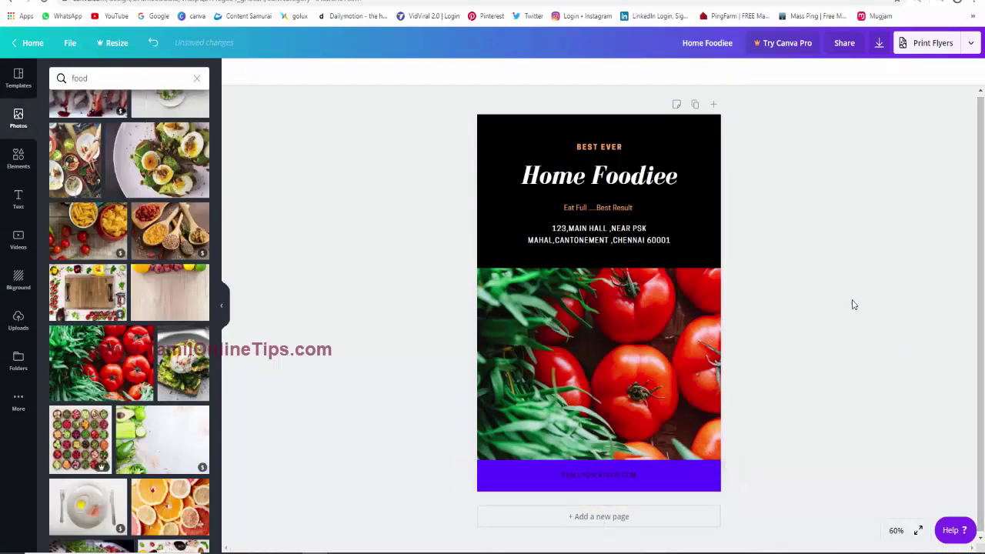
pyautogui.click(572, 477)
# Replace the footer website text with '@ CHENNAI' at font size 28.
pyautogui.doubleClick(573, 476)
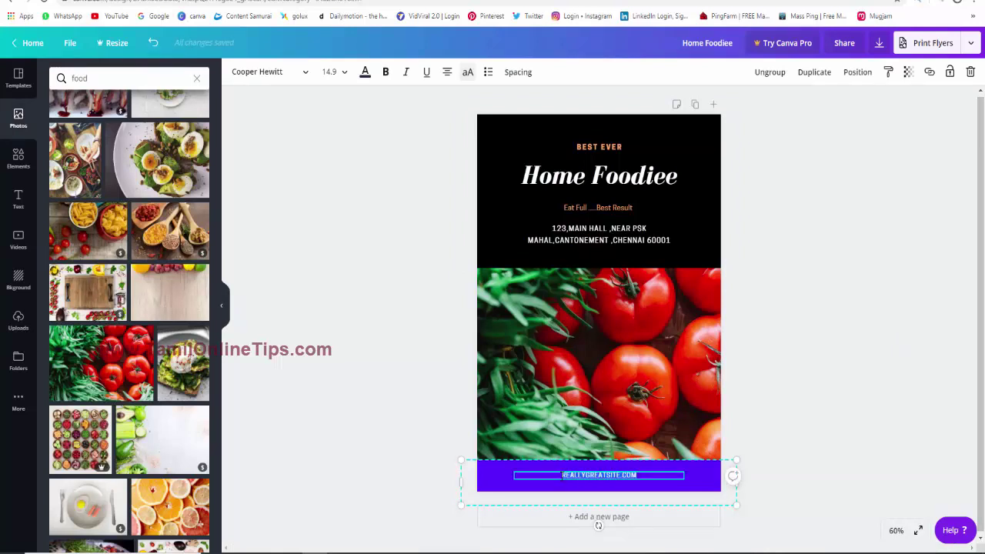
pyautogui.press('BackSpace')
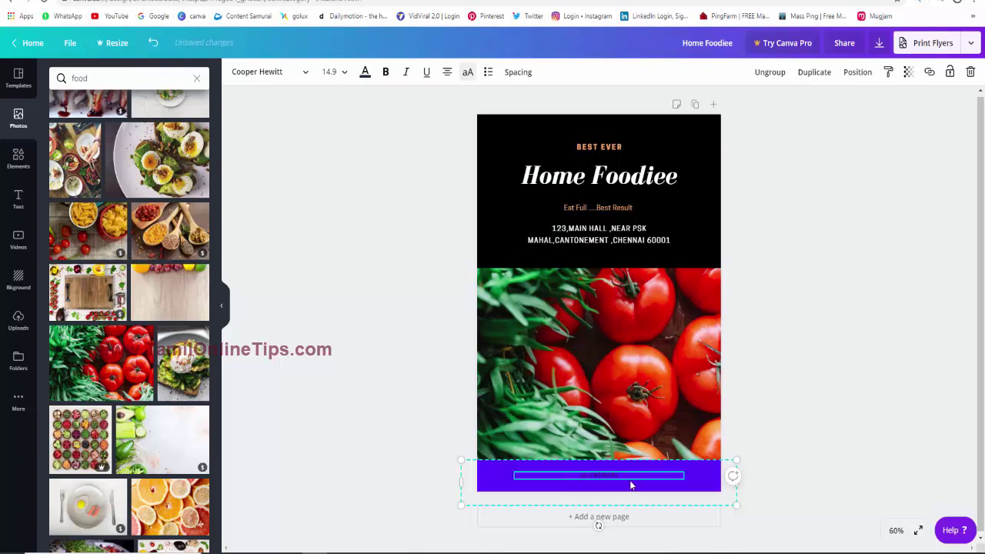
pyautogui.write('@ CHENNAI')
pyautogui.click(338, 72)
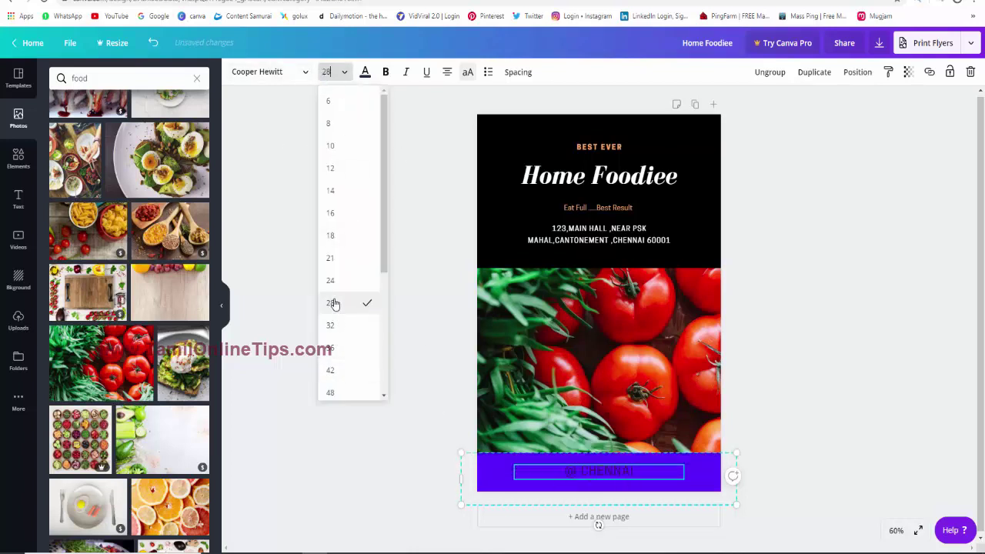
pyautogui.click(333, 303)
# Make the CHENNAI text white in the Adigiana Toybox font.
pyautogui.click(366, 72)
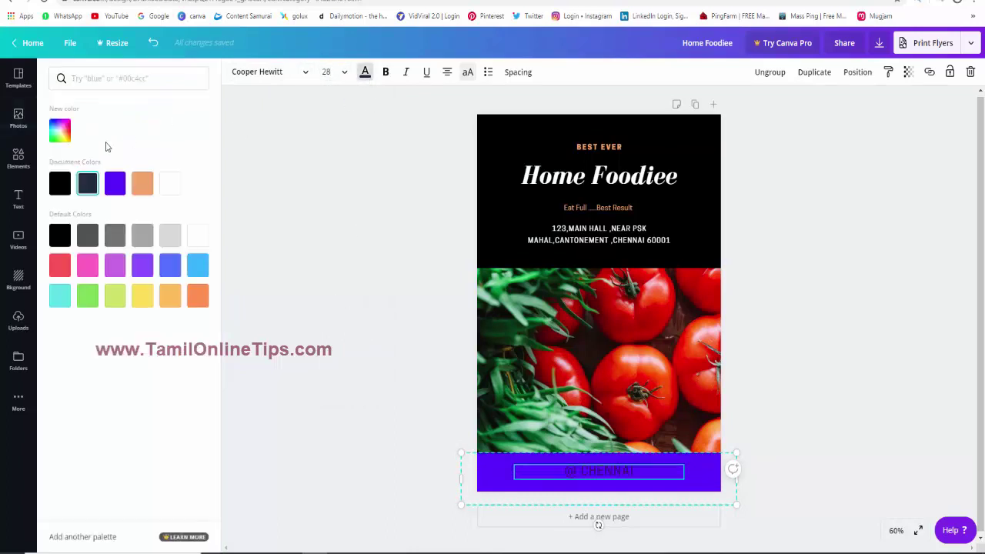
pyautogui.click(142, 298)
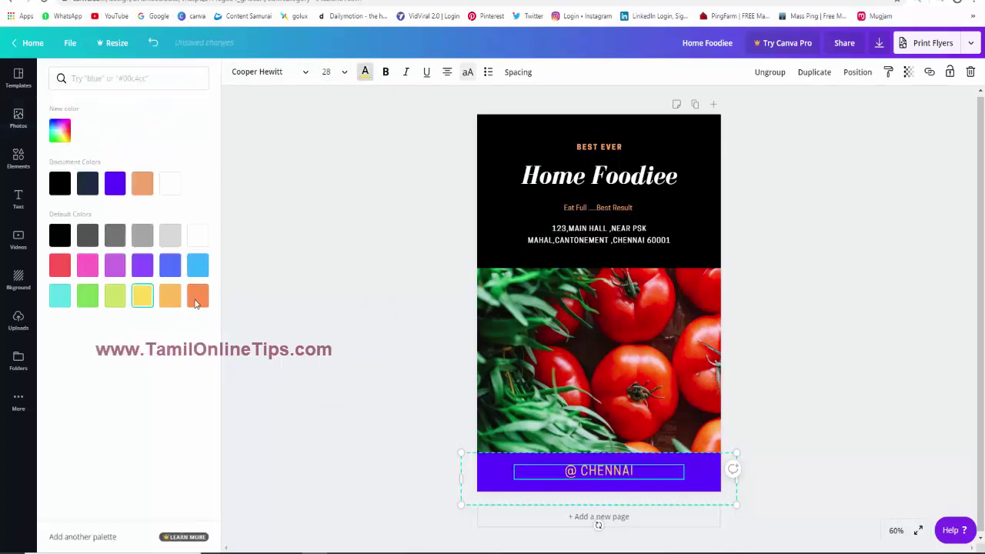
pyautogui.click(170, 183)
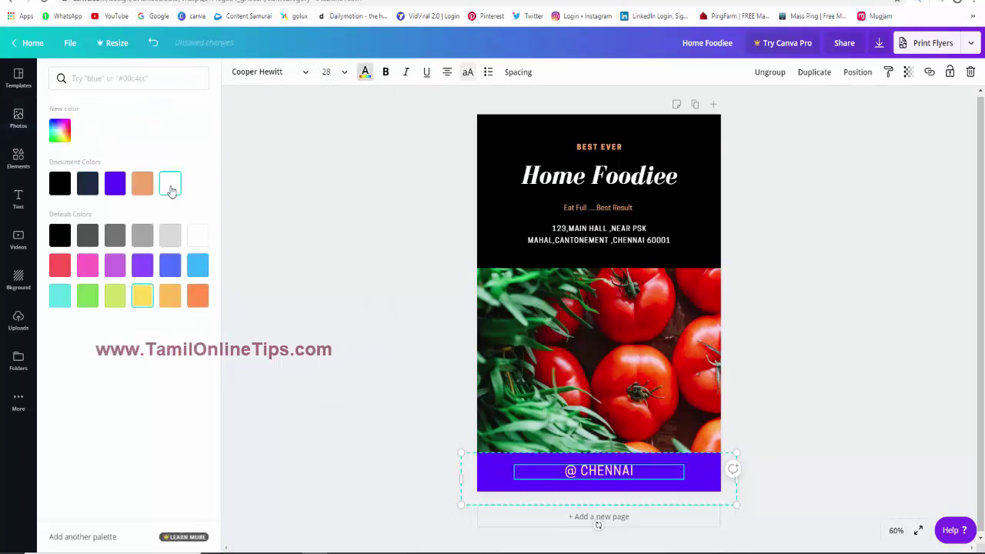
pyautogui.click(277, 73)
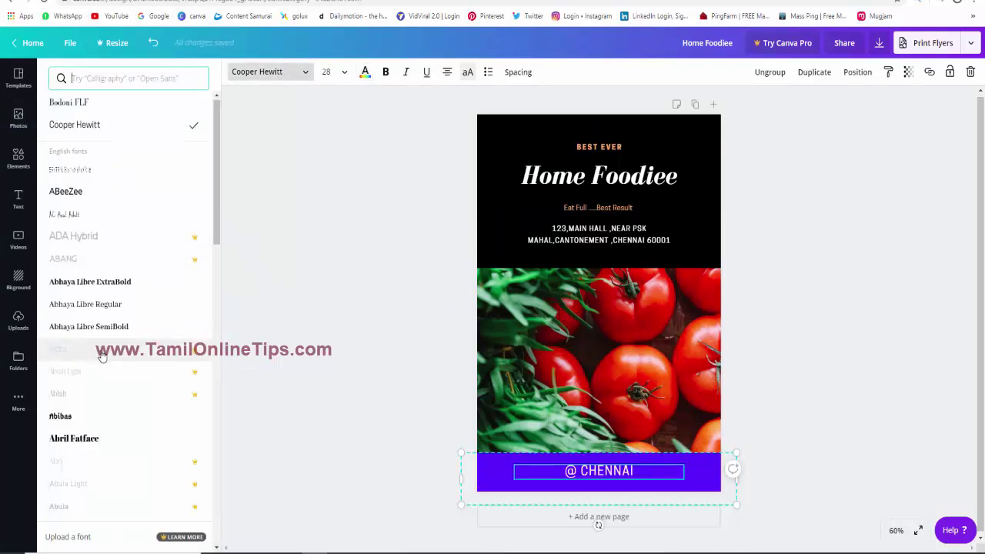
pyautogui.scroll(-5, 98, 353)
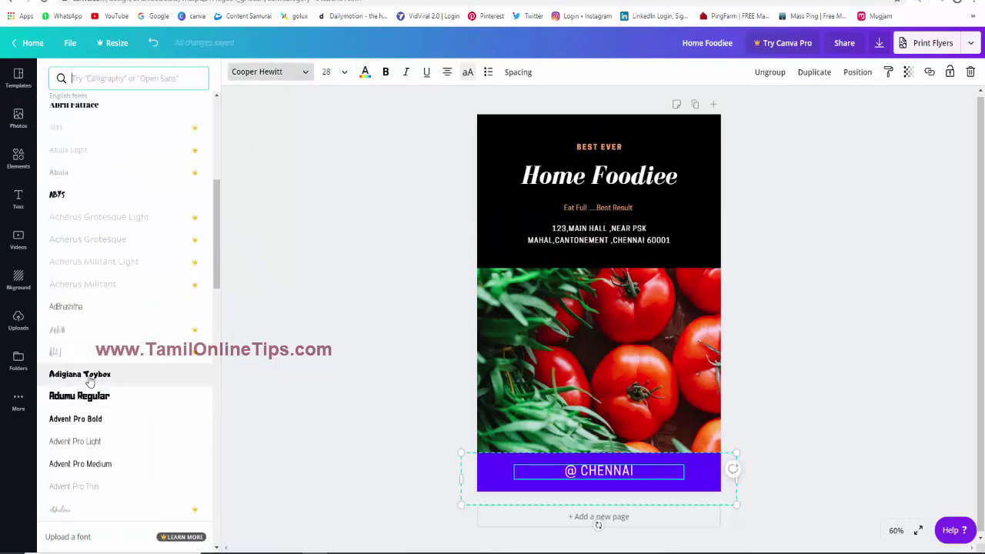
pyautogui.click(90, 378)
pyautogui.click(850, 385)
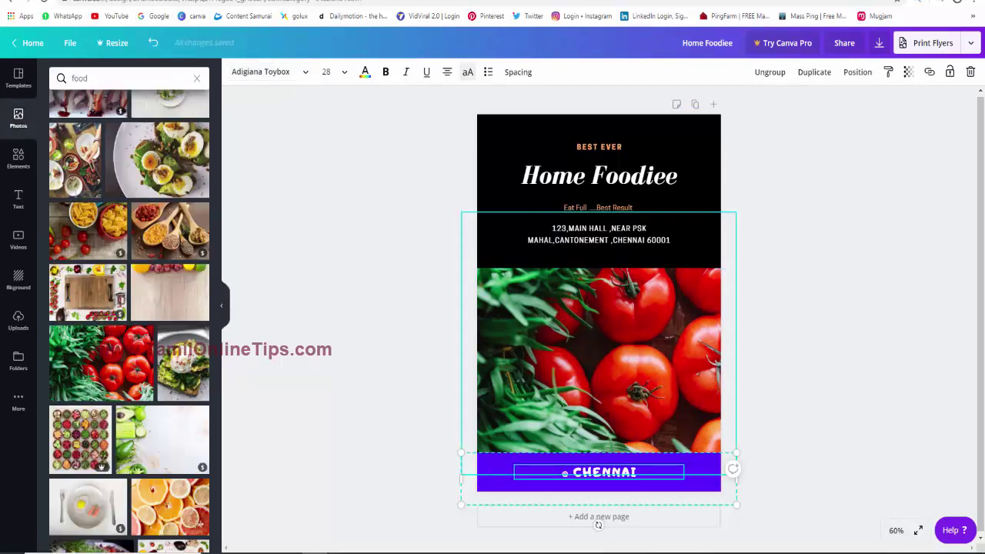
# Drop an 'Add a subheading' text box onto the tomato photo, positioned lower on the tomatoes.
pyautogui.click(18, 198)
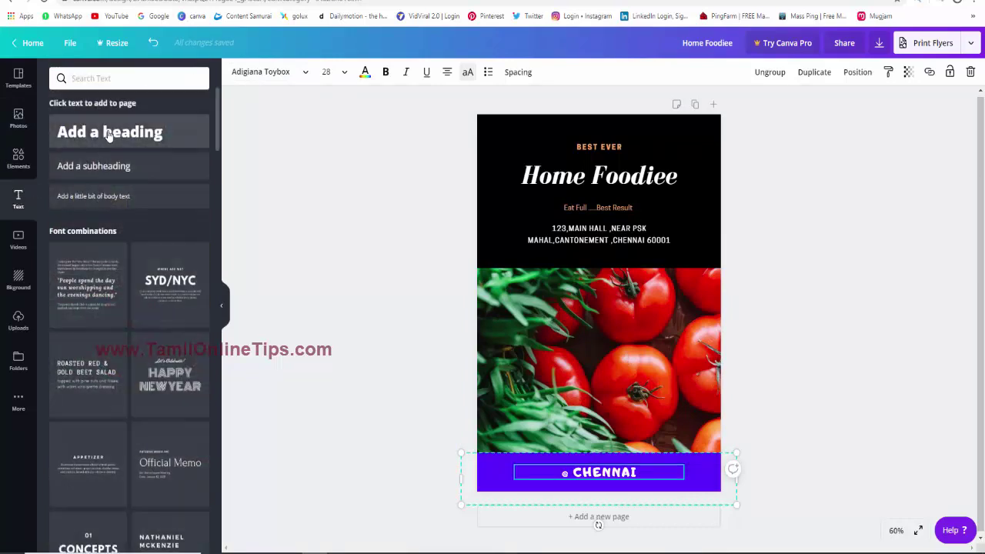
pyautogui.moveTo(474, 306); pyautogui.dragTo(593, 304)
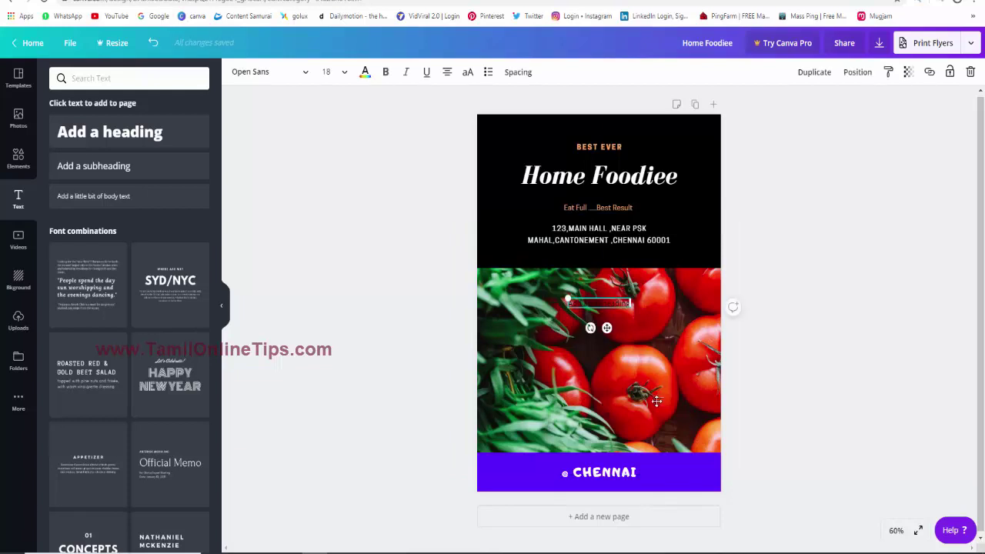
pyautogui.moveTo(603, 306); pyautogui.dragTo(627, 373)
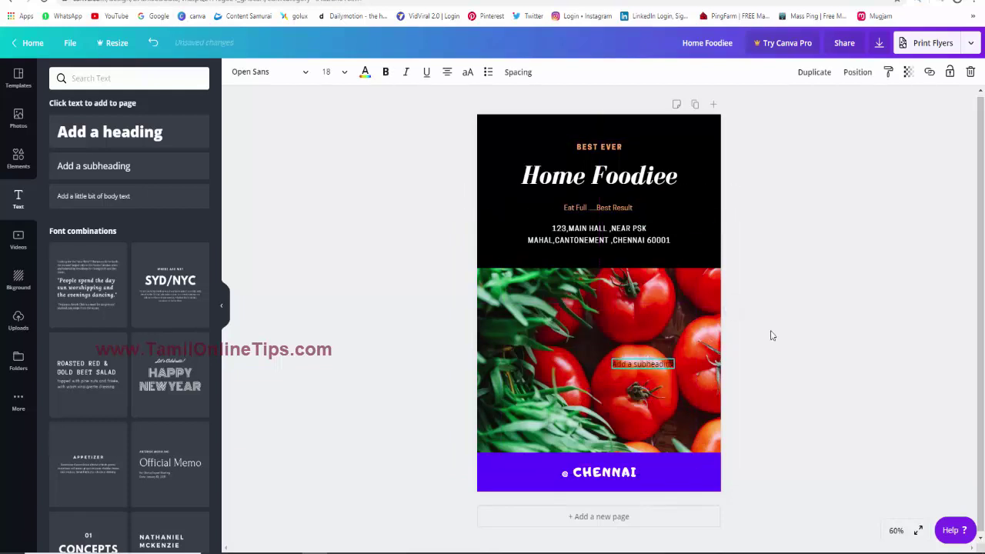
pyautogui.click(733, 369)
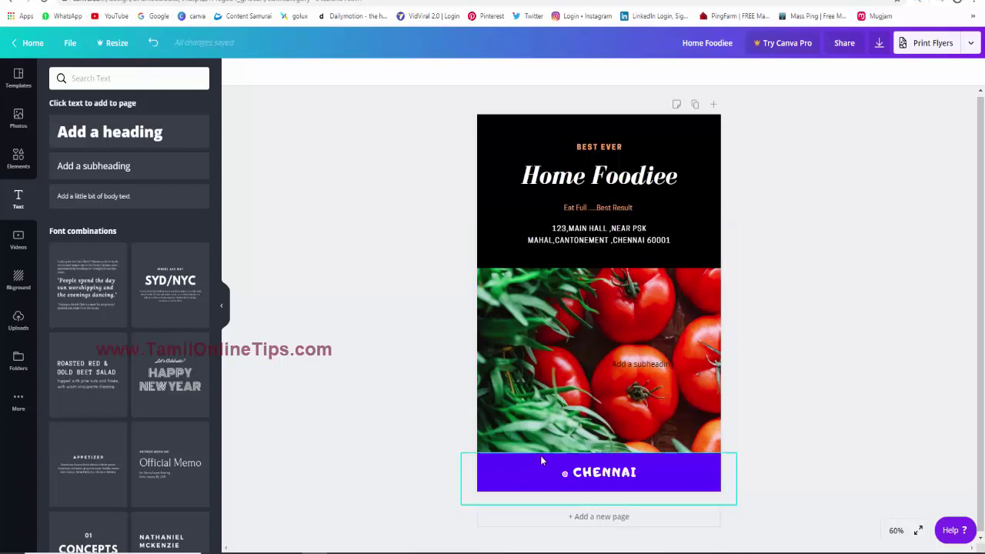
# Add two blank pages after the Home Foodiee flyer.
pyautogui.click(18, 77)
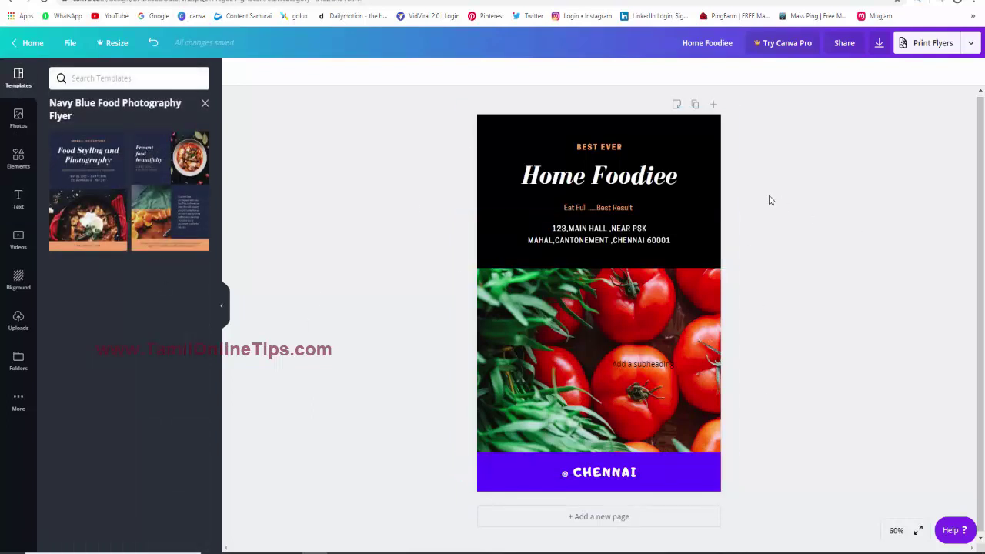
pyautogui.click(205, 104)
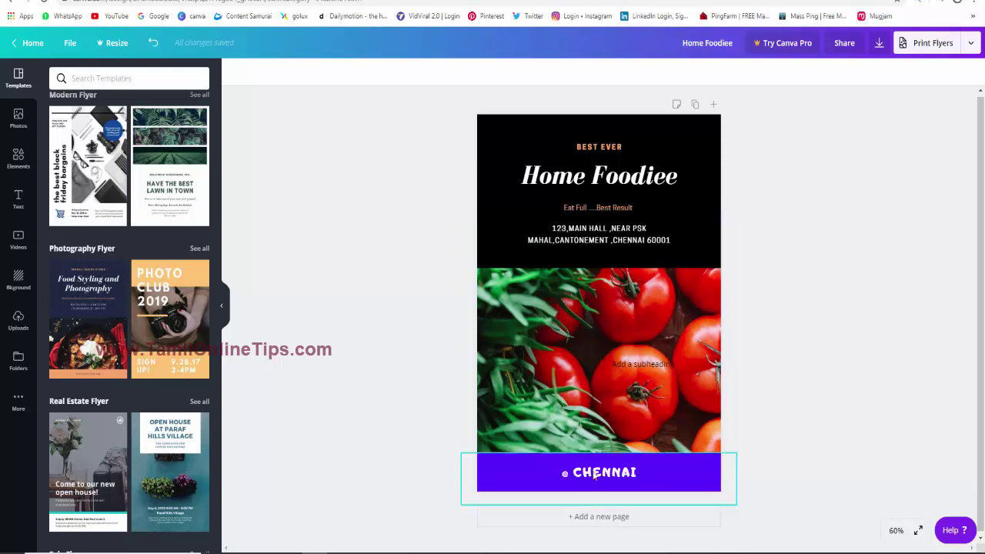
pyautogui.click(596, 517)
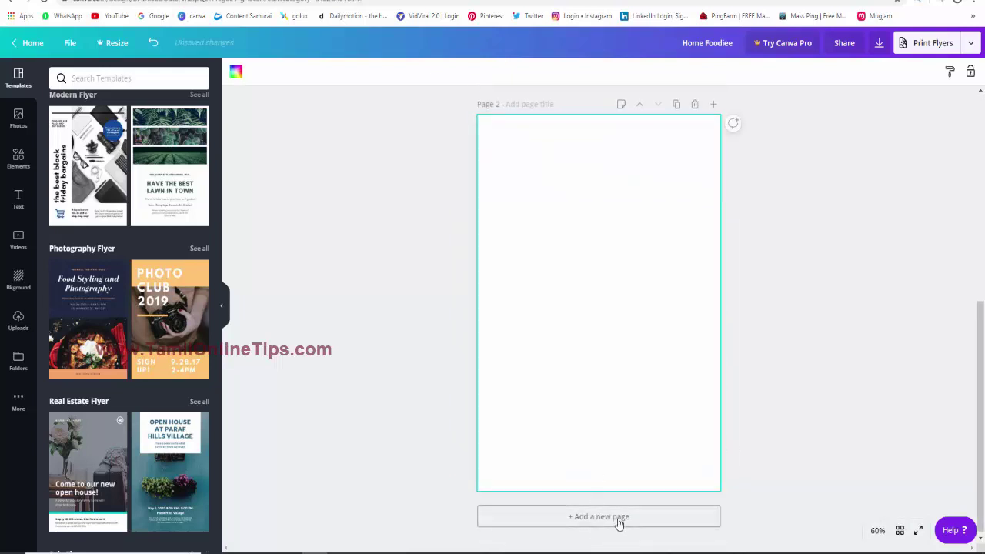
pyautogui.click(620, 522)
# Apply the grey 'A Different Kind of Love' church flyer template to Page 2.
pyautogui.scroll(10, 587, 394)
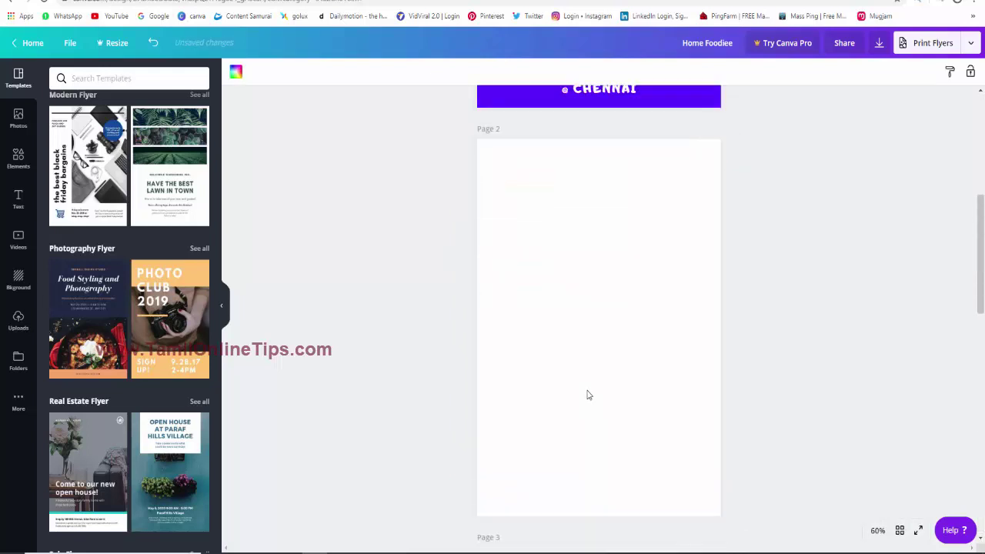
pyautogui.scroll(5, 587, 395)
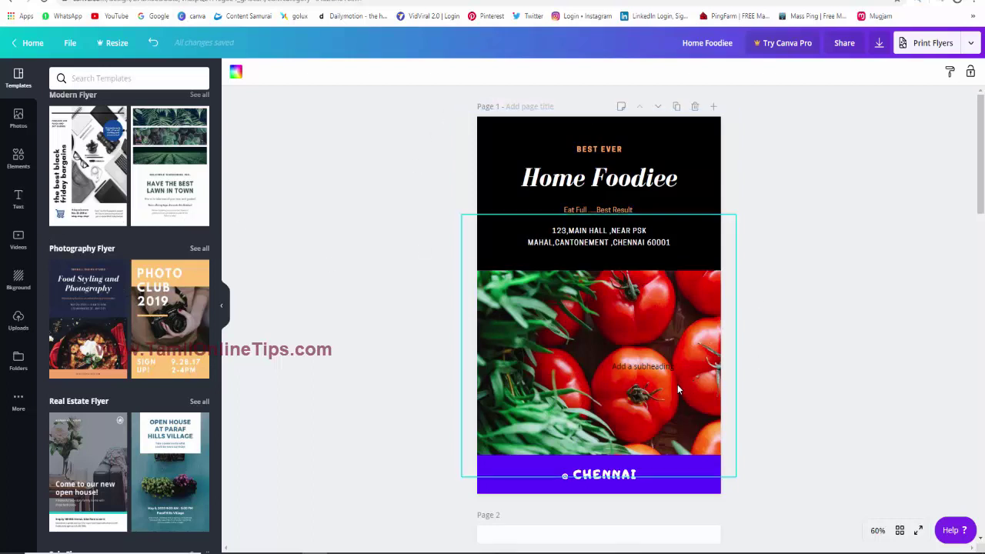
pyautogui.scroll(-1, 674, 383)
pyautogui.scroll(-2, 605, 411)
pyautogui.scroll(-1, 604, 411)
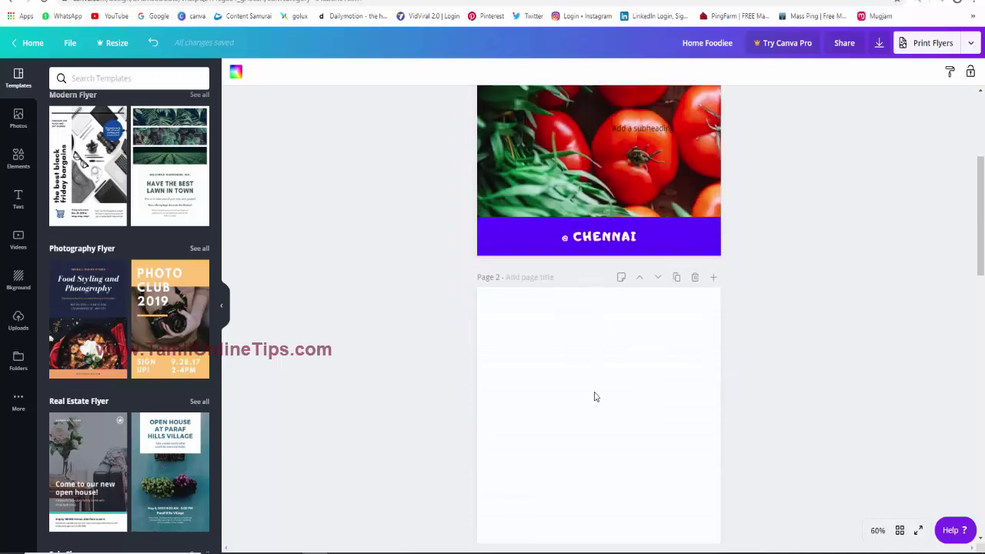
pyautogui.scroll(-2, 594, 396)
pyautogui.scroll(-1, 593, 391)
pyautogui.scroll(-3, 128, 462)
pyautogui.scroll(-3, 154, 416)
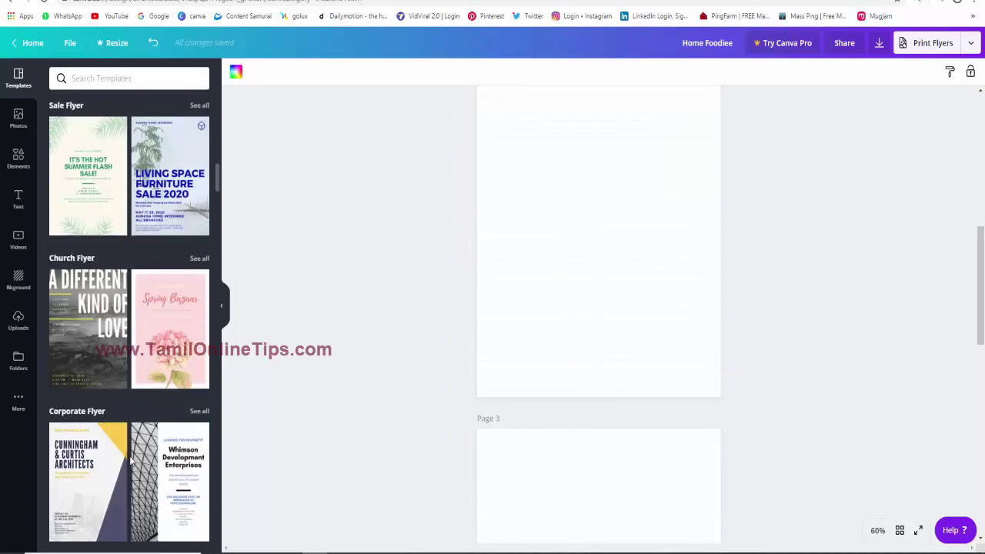
pyautogui.moveTo(89, 338); pyautogui.dragTo(584, 183)
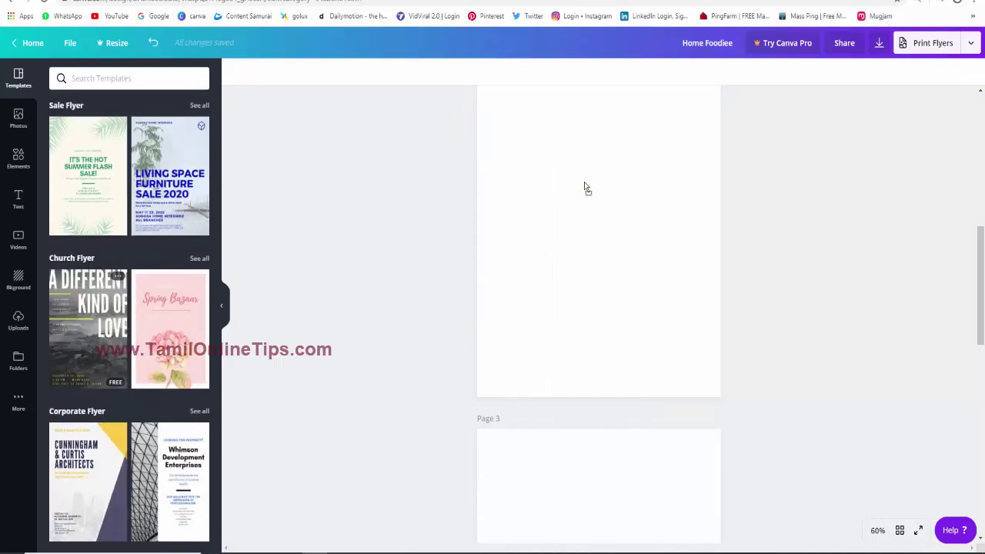
pyautogui.scroll(2, 600, 269)
pyautogui.scroll(3, 596, 316)
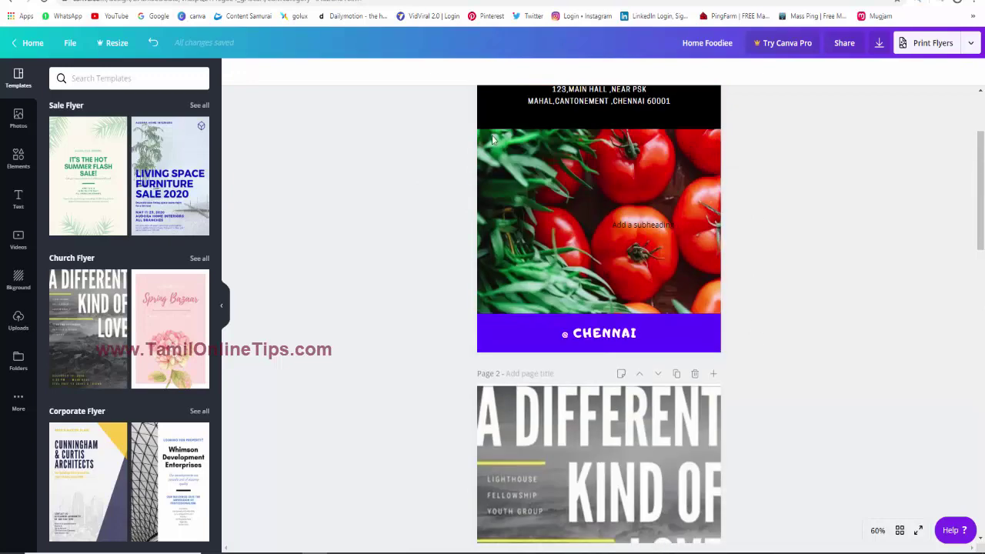
pyautogui.scroll(2, 623, 419)
pyautogui.click(631, 400)
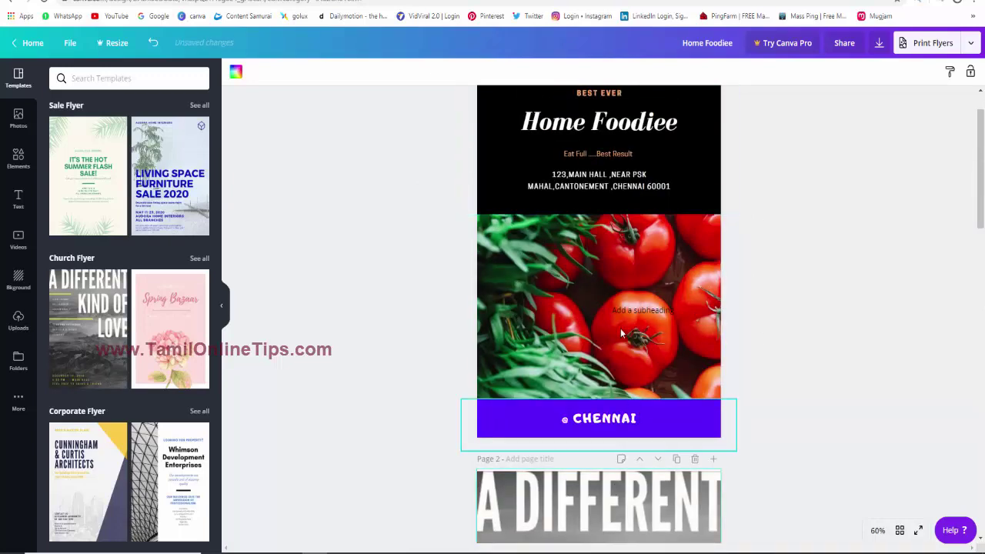
pyautogui.scroll(-5, 623, 346)
pyautogui.scroll(-3, 621, 333)
pyautogui.scroll(4, 440, 269)
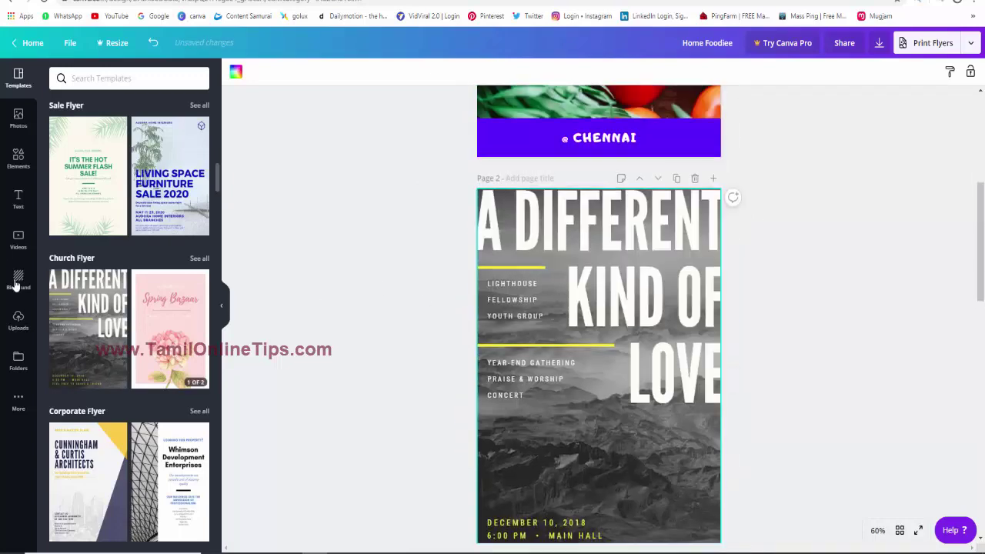
pyautogui.scroll(1, 115, 231)
# Search graphic elements for 'food' and place a fries graphic on page 2.
pyautogui.click(18, 164)
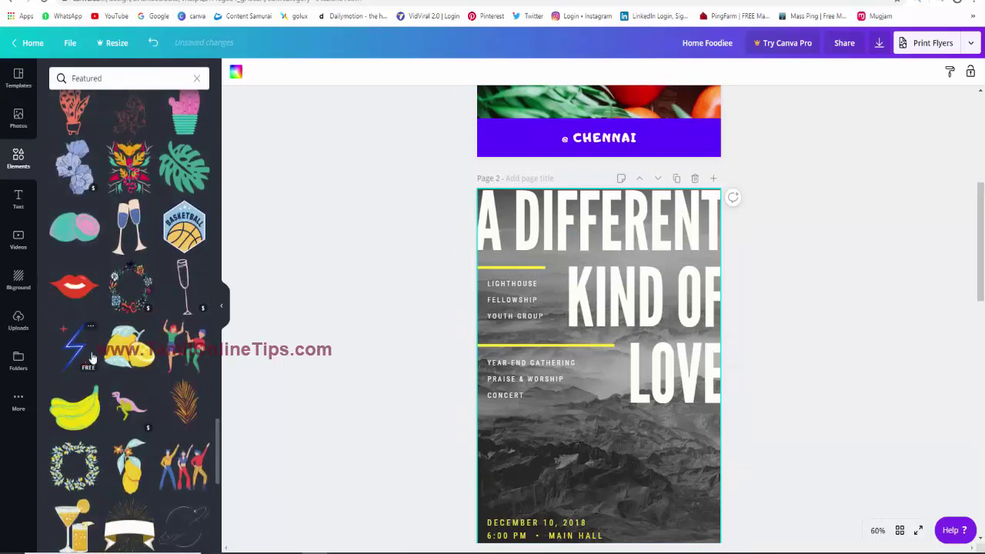
pyautogui.scroll(3, 184, 336)
pyautogui.click(113, 79)
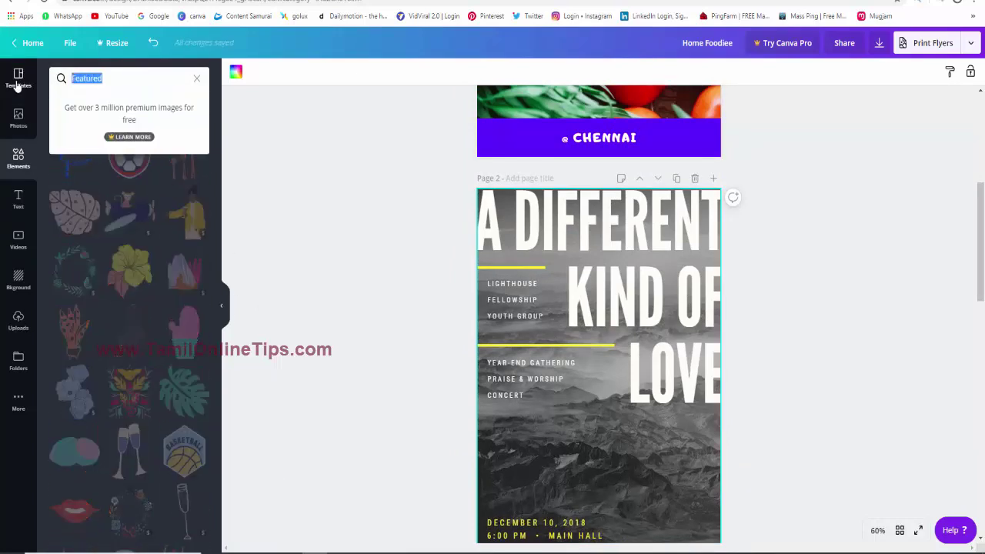
pyautogui.write('food')
pyautogui.press('Return')
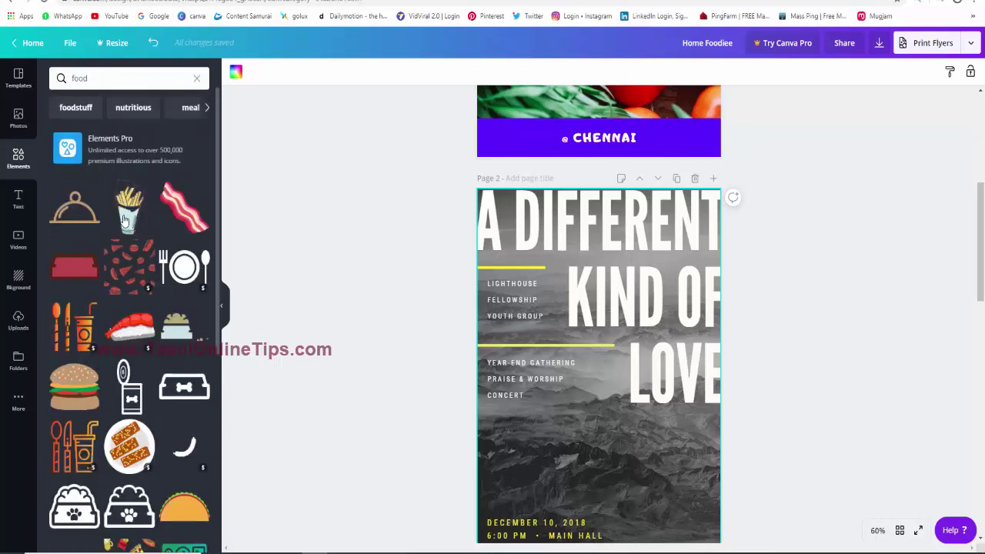
pyautogui.moveTo(129, 208); pyautogui.dragTo(613, 457)
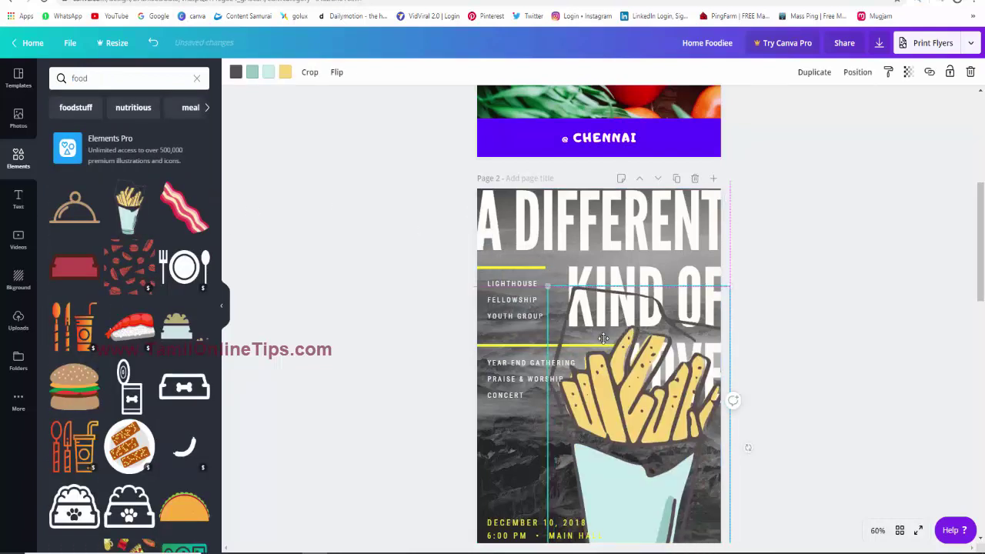
# Add a burger graphic, shrunk into the Home Foodiee header's top-right corner.
pyautogui.scroll(5, 639, 205)
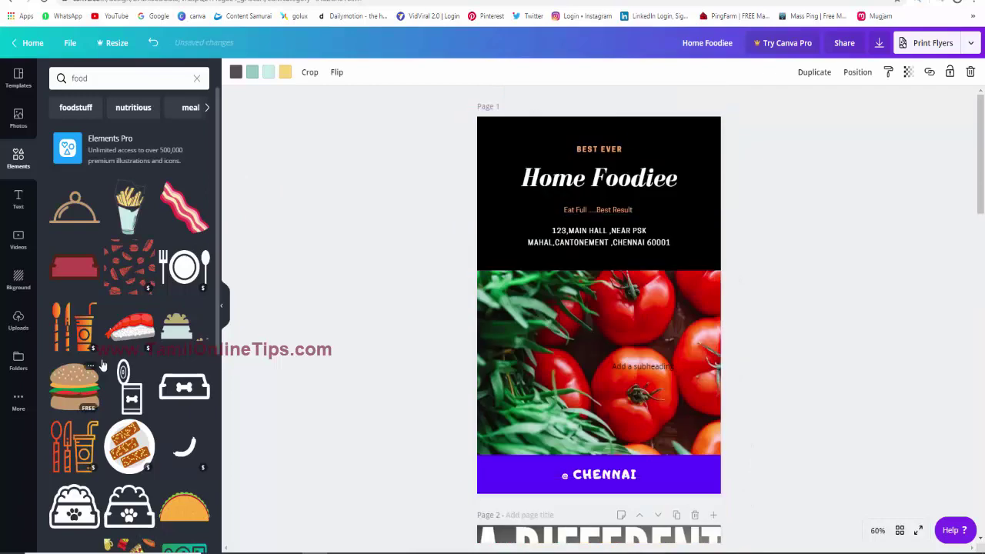
pyautogui.click(582, 291)
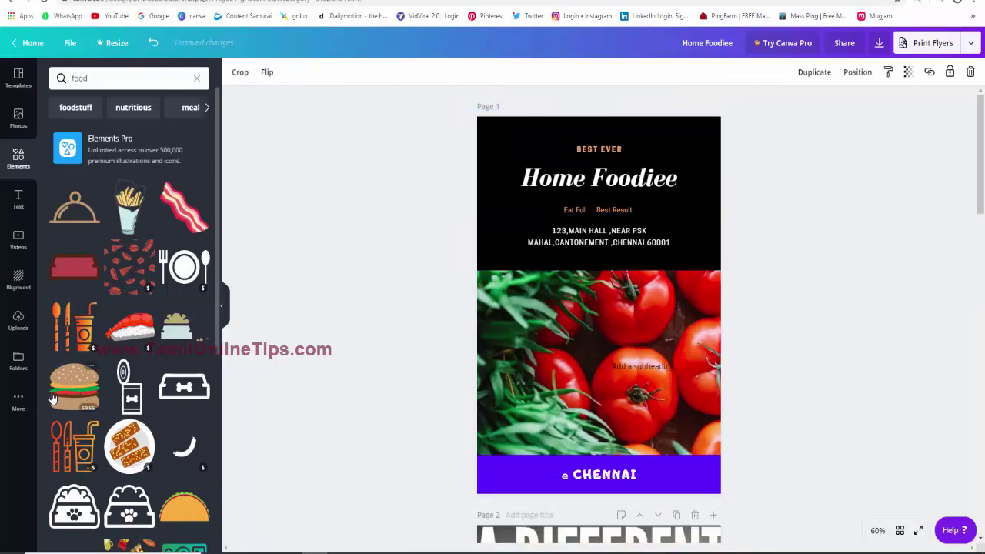
pyautogui.moveTo(74, 386)
pyautogui.mouseDown()
pyautogui.moveTo(539, 304)
pyautogui.moveTo(672, 400)
pyautogui.moveTo(654, 271)
pyautogui.moveTo(681, 152)
pyautogui.mouseUp()
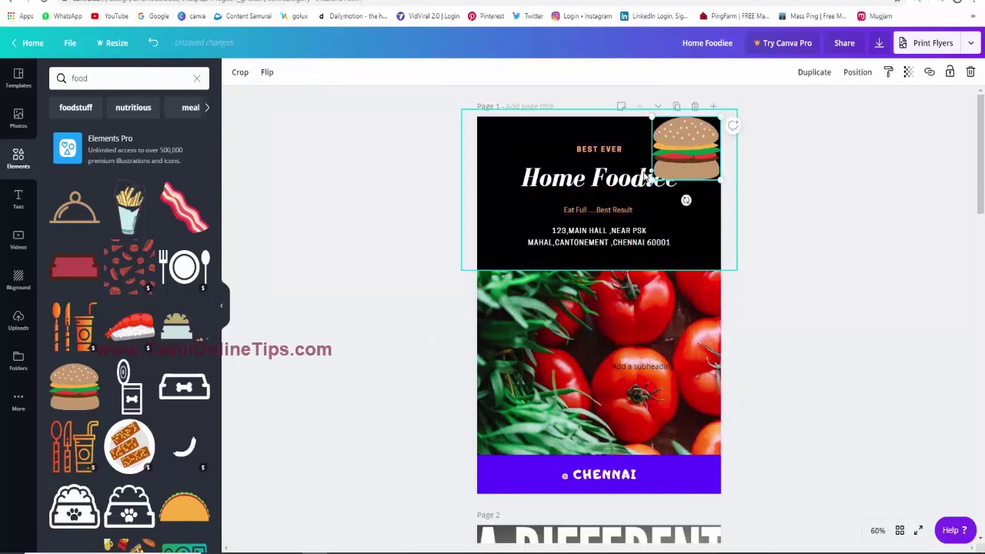
pyautogui.moveTo(652, 179); pyautogui.dragTo(675, 159)
pyautogui.click(879, 352)
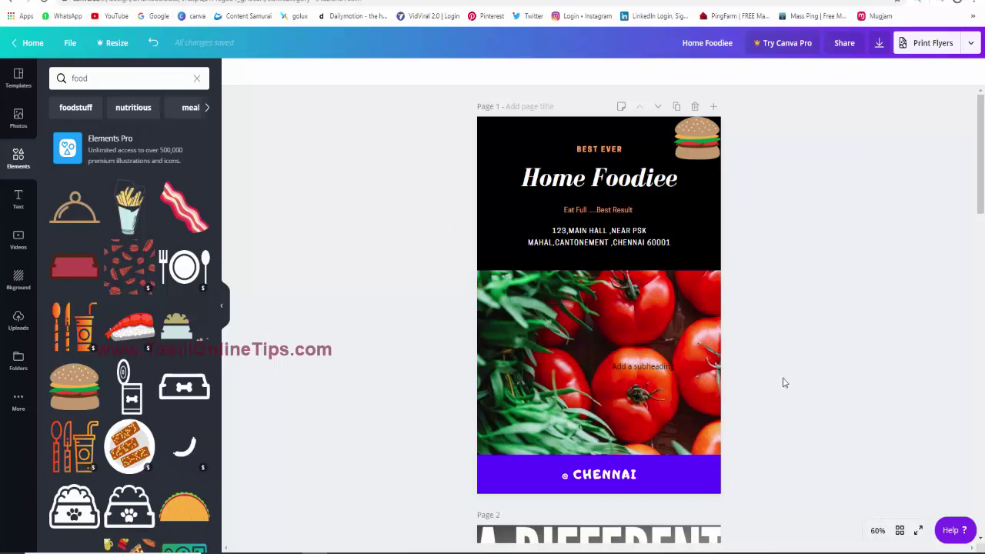
pyautogui.moveTo(74, 326)
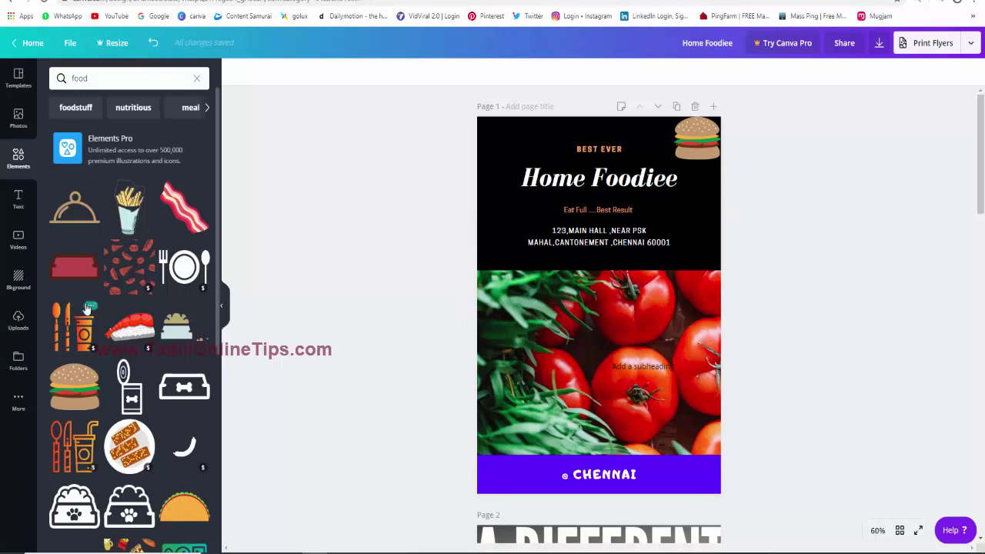
pyautogui.scroll(-1, 82, 300)
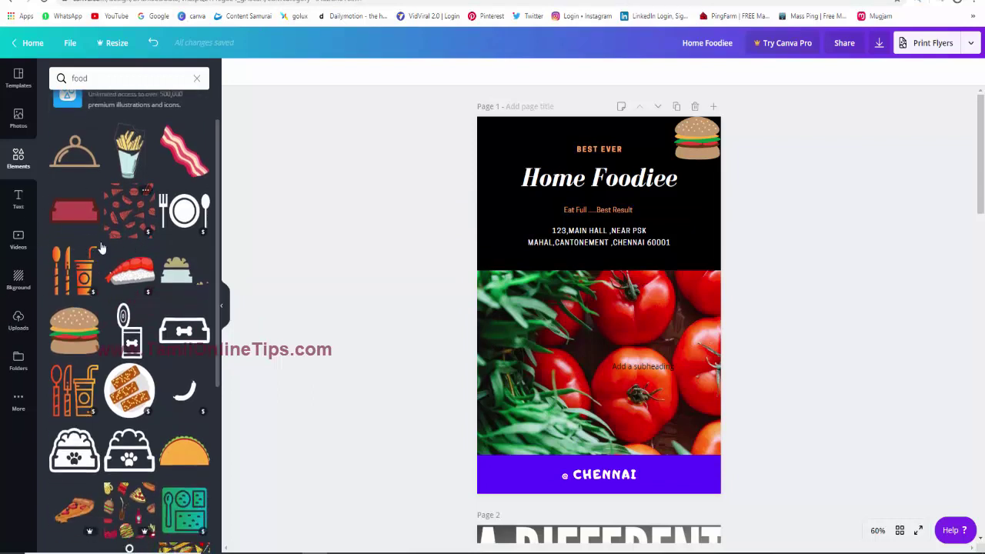
# Search videos for 'food' and add the wrap clip, shrunk to the tomato photo's lower right.
pyautogui.click(18, 238)
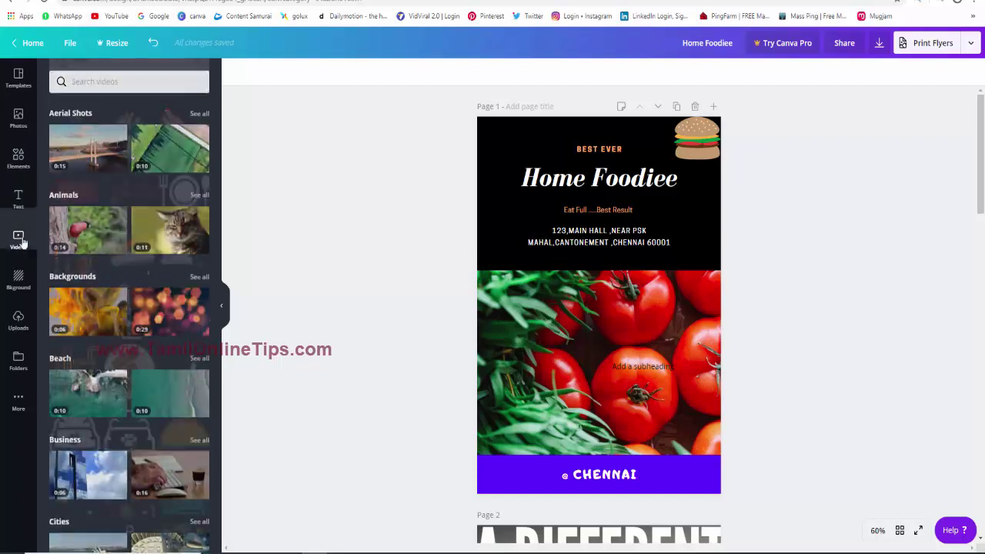
pyautogui.click(118, 74)
pyautogui.write('food')
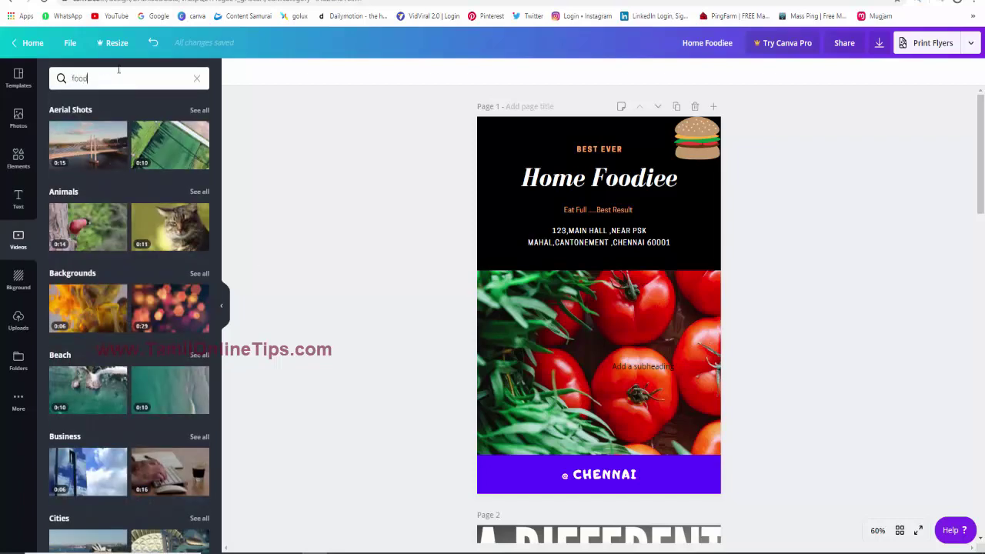
pyautogui.press('Return')
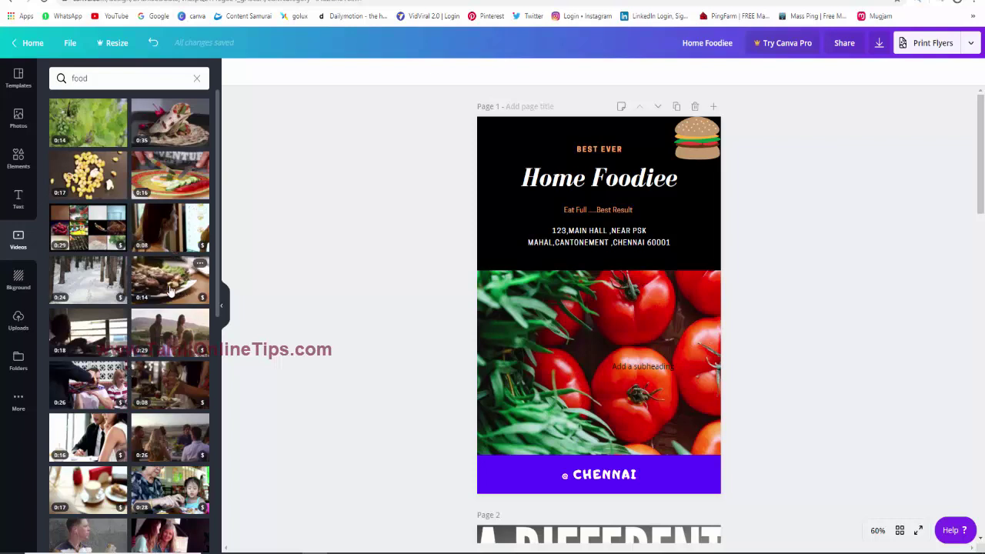
pyautogui.moveTo(88, 121)
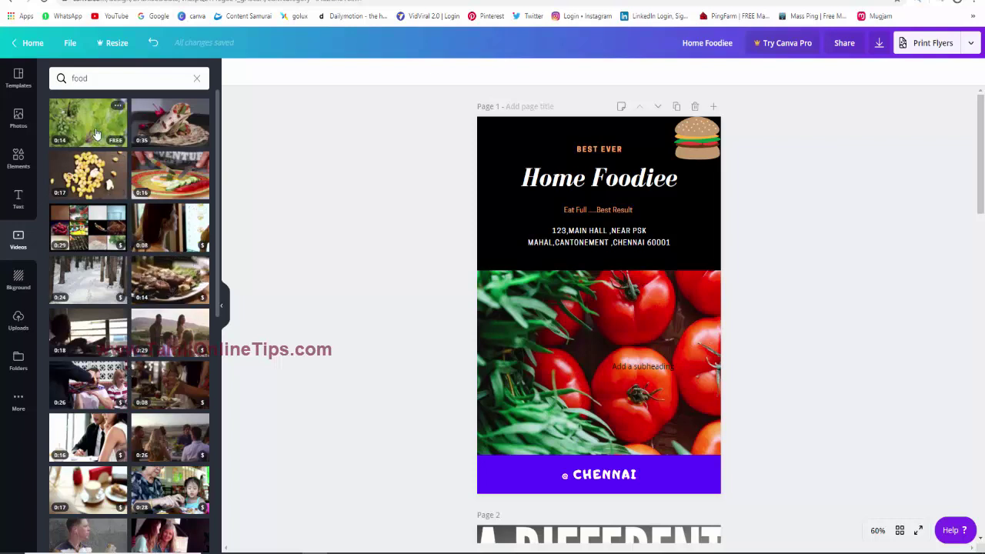
pyautogui.click(182, 150)
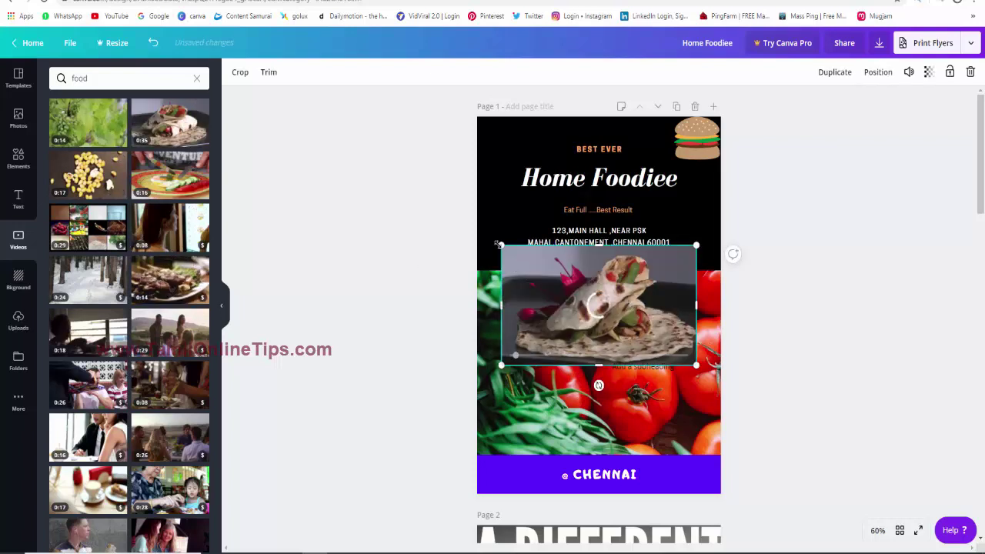
pyautogui.moveTo(583, 291)
pyautogui.mouseDown()
pyautogui.moveTo(689, 425)
pyautogui.moveTo(634, 422)
pyautogui.moveTo(698, 423)
pyautogui.mouseUp()
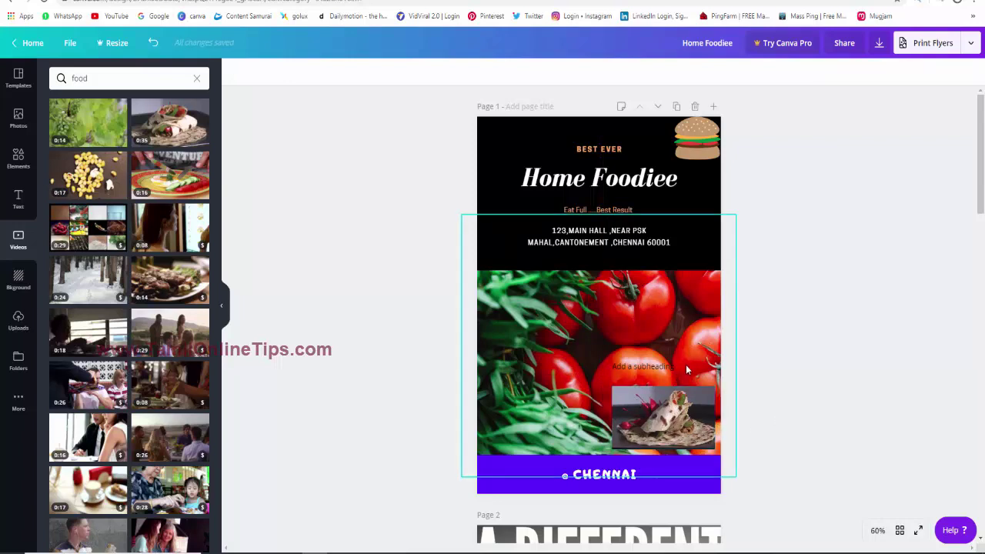
pyautogui.click(657, 418)
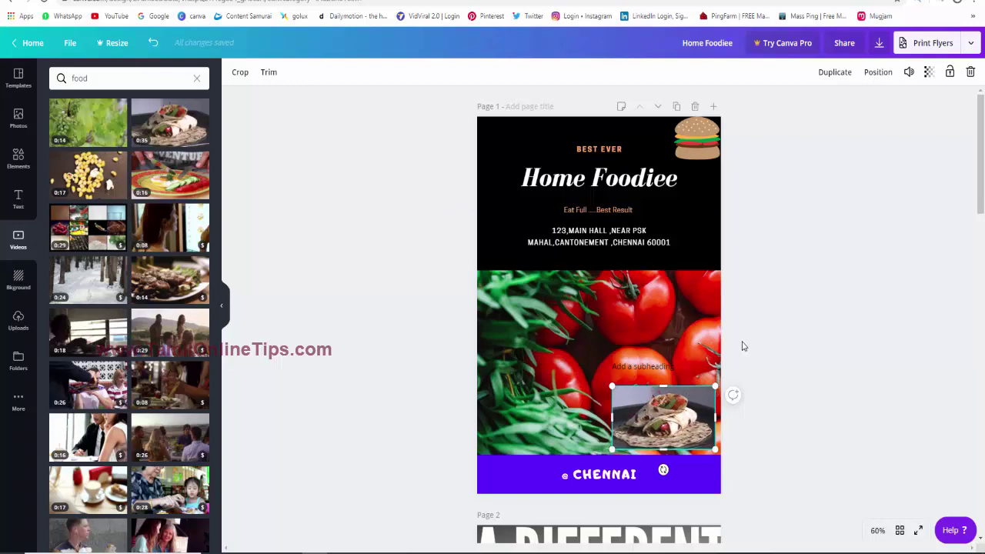
# Delete the wrap video from page 1 of the flyer.
pyautogui.click(879, 42)
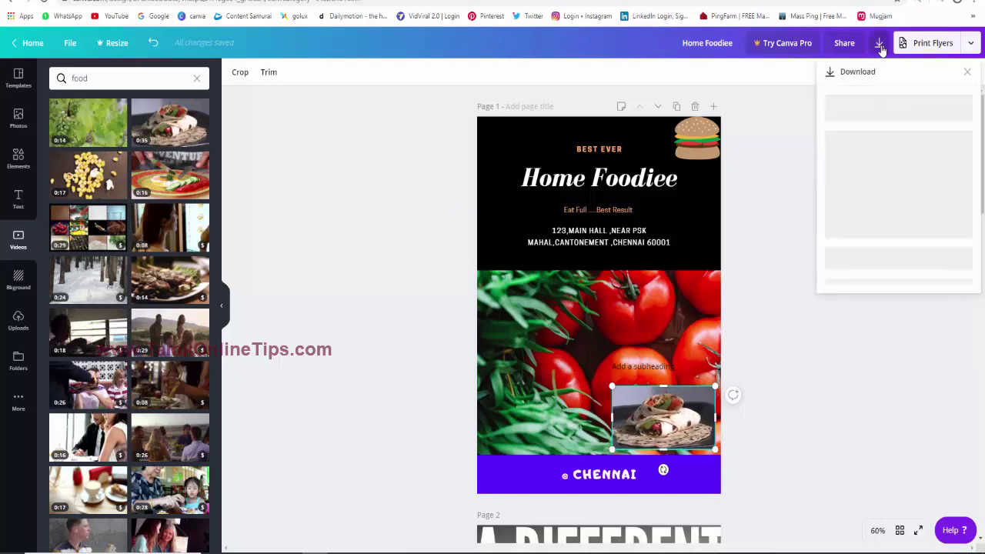
pyautogui.click(672, 438)
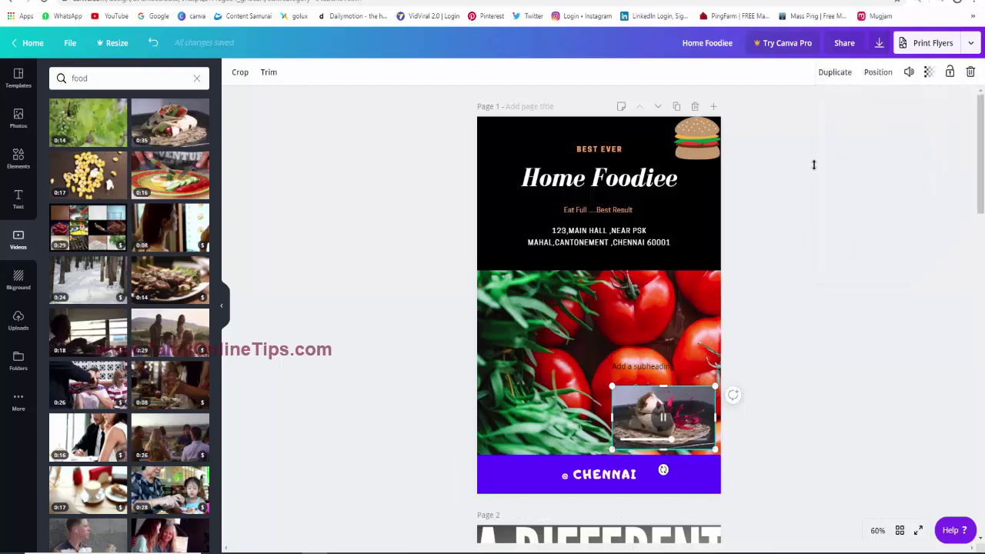
pyautogui.click(971, 73)
# Download only page 1 as a JPG and dismiss the print offer.
pyautogui.click(881, 43)
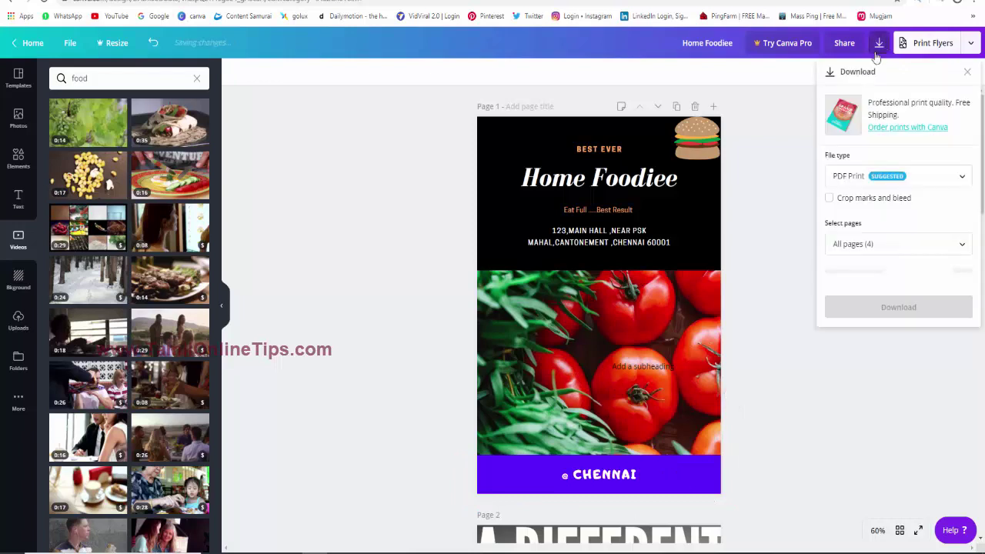
pyautogui.click(869, 184)
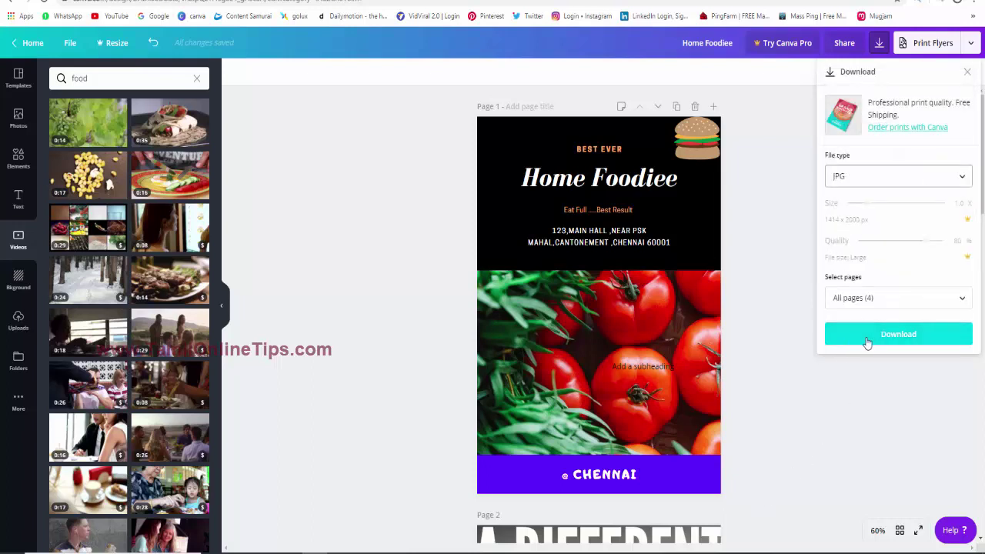
pyautogui.click(869, 298)
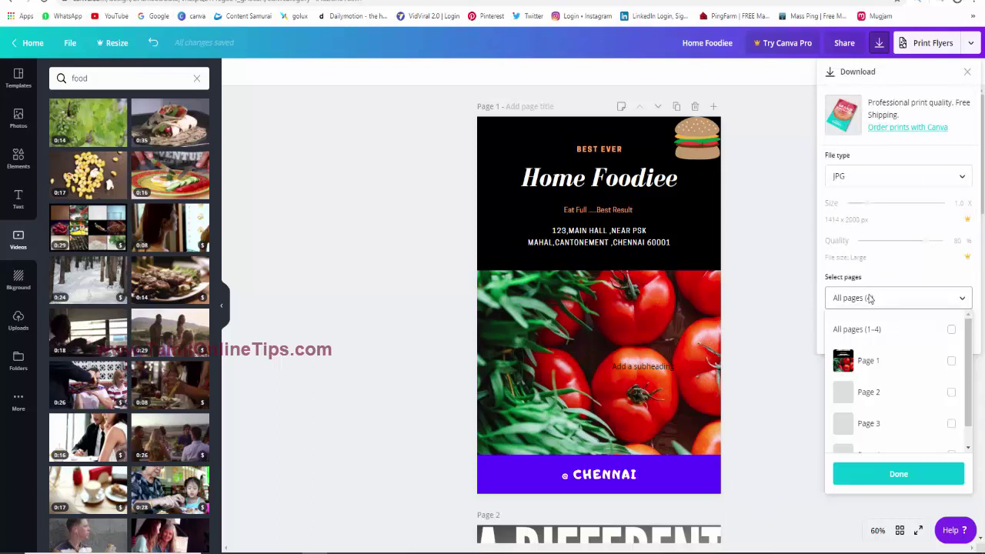
pyautogui.click(951, 360)
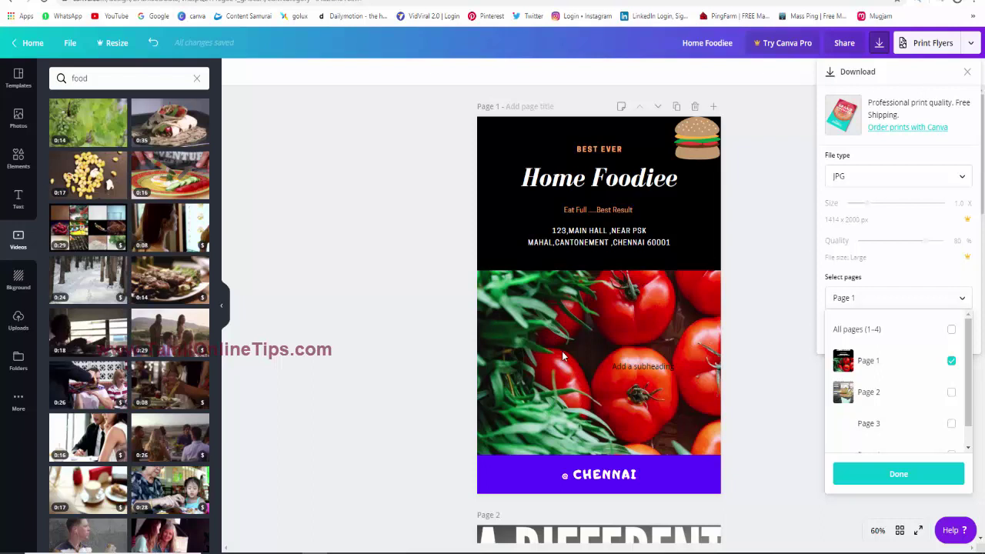
pyautogui.scroll(-1, 883, 418)
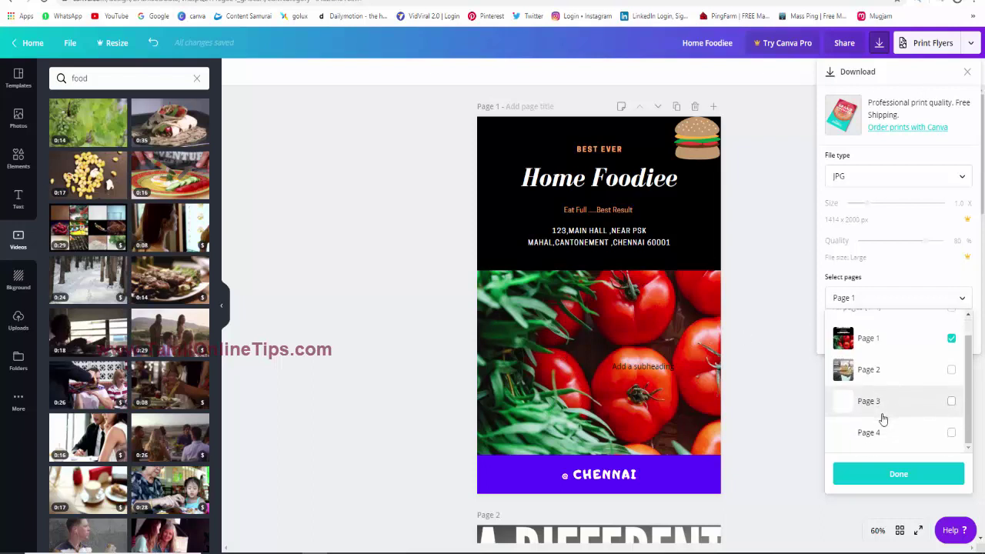
pyautogui.scroll(1, 883, 418)
pyautogui.click(893, 474)
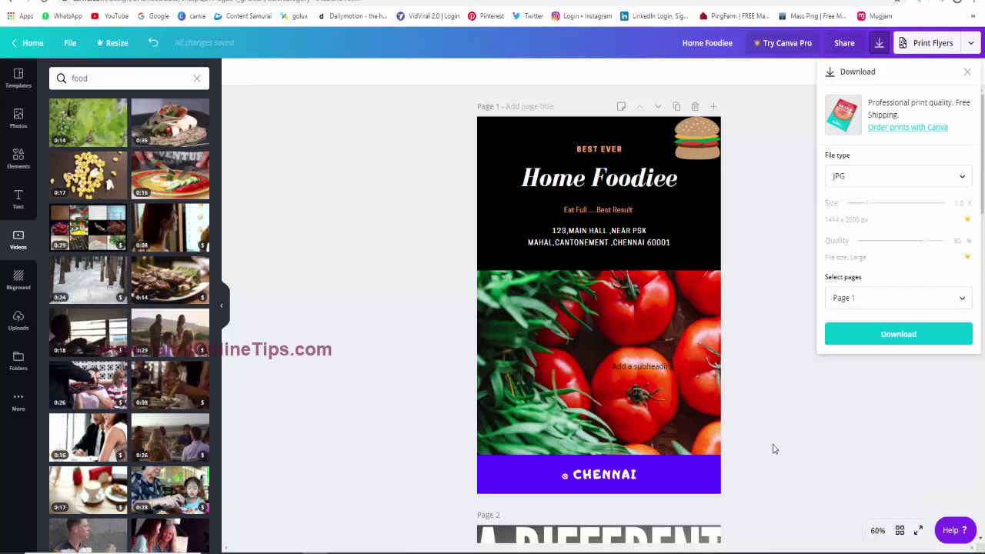
pyautogui.click(893, 344)
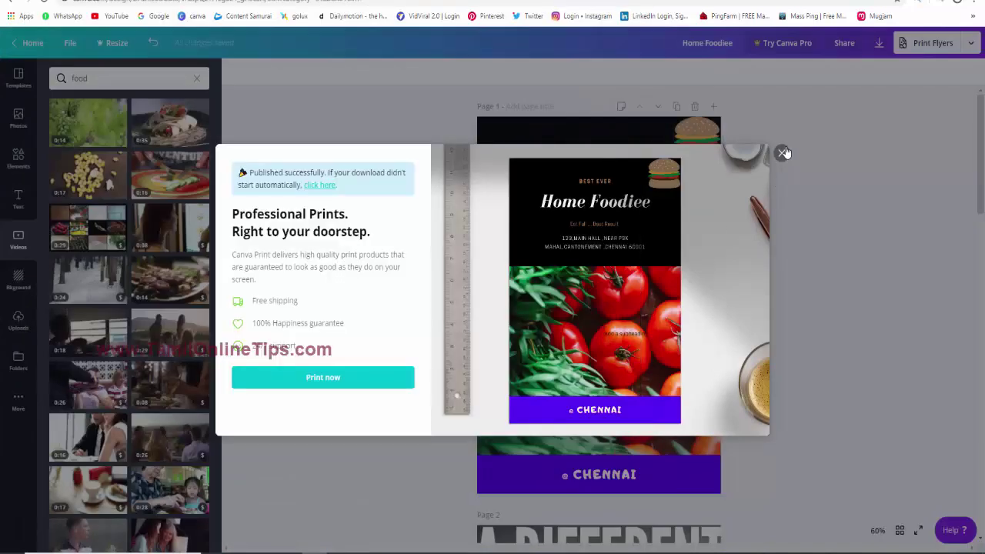
pyautogui.click(782, 153)
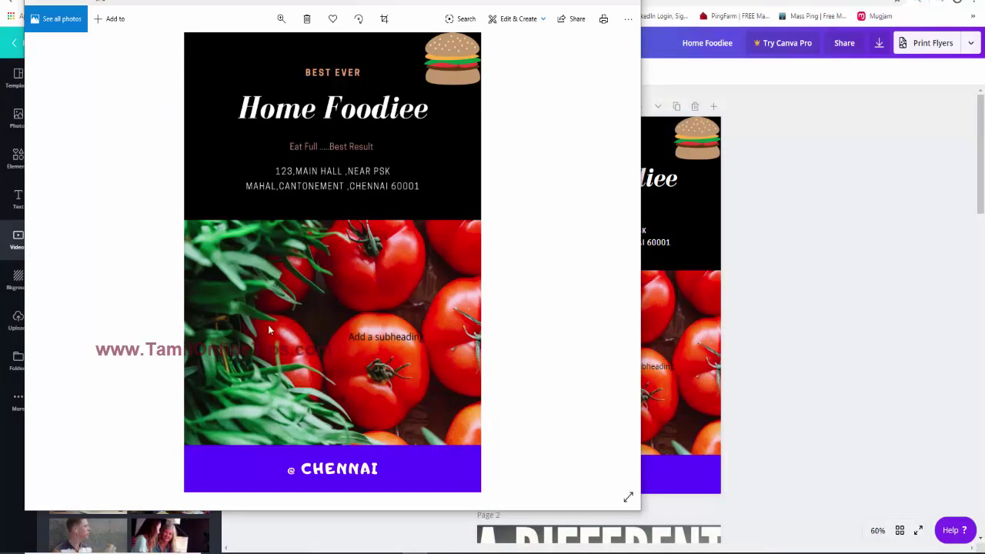
# Close the downloaded flyer image in the Windows Photos viewer.
pyautogui.click(629, 3)
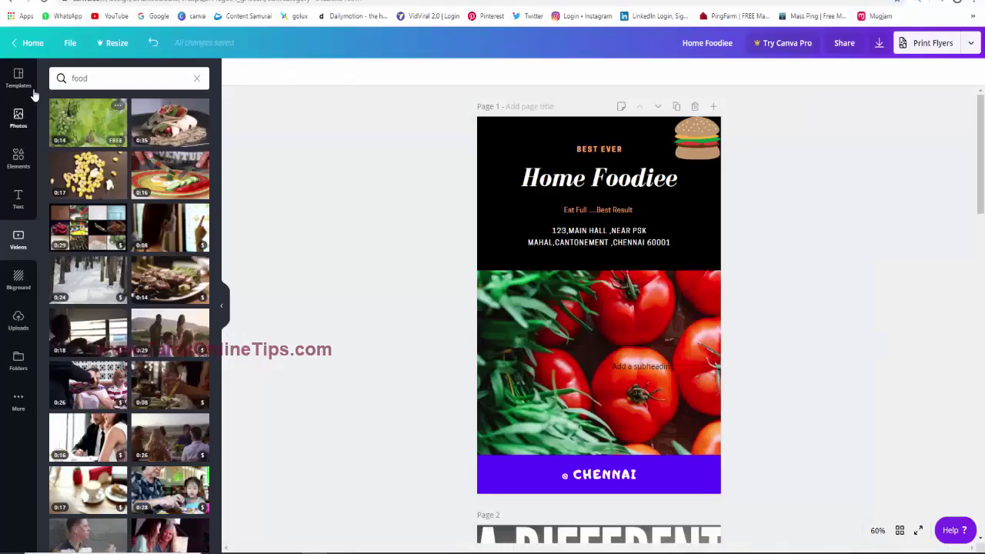
# Show the flyer template library beside the Home Foodiee design in the editor.
pyautogui.click(18, 79)
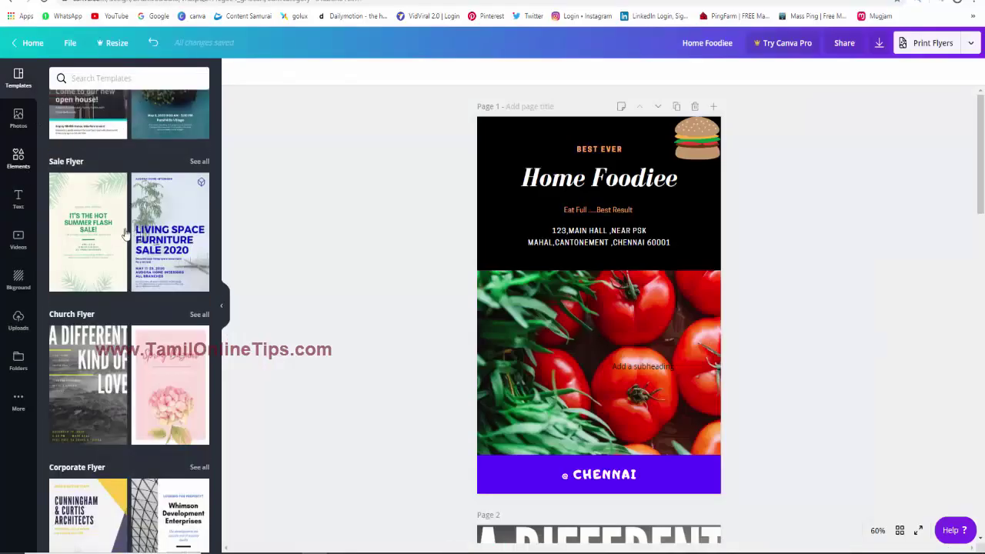